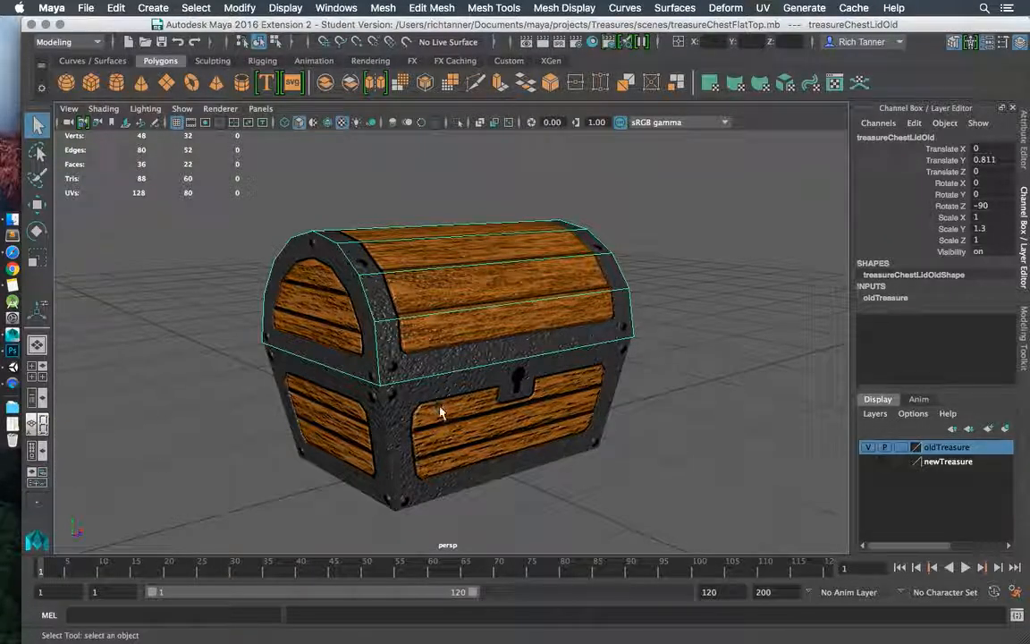
# - Examine the old treasure chest from several angles, selecting its rounded lid and its base in turn
pyautogui.click(460, 382)
pyautogui.moveTo(485, 360)
pyautogui.keyDown('alt'); pyautogui.mouseDown()
pyautogui.moveTo(476, 315)
pyautogui.moveTo(403, 276)
pyautogui.moveTo(414, 355)
pyautogui.moveTo(471, 384)
pyautogui.moveTo(476, 341)
pyautogui.moveTo(475, 363)
pyautogui.mouseUp(); pyautogui.keyUp('alt')
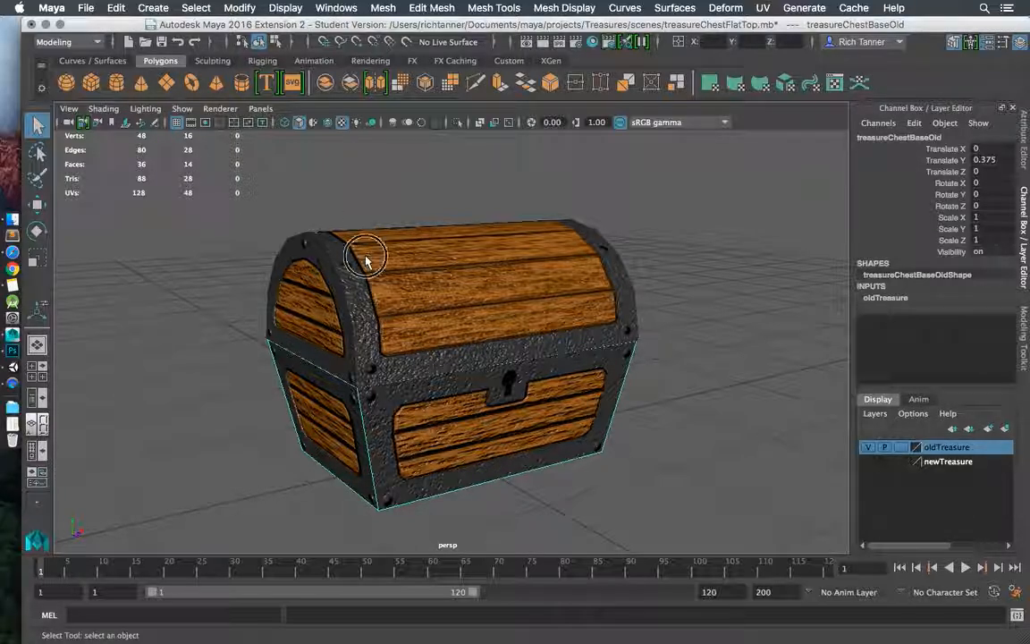
pyautogui.click(329, 231)
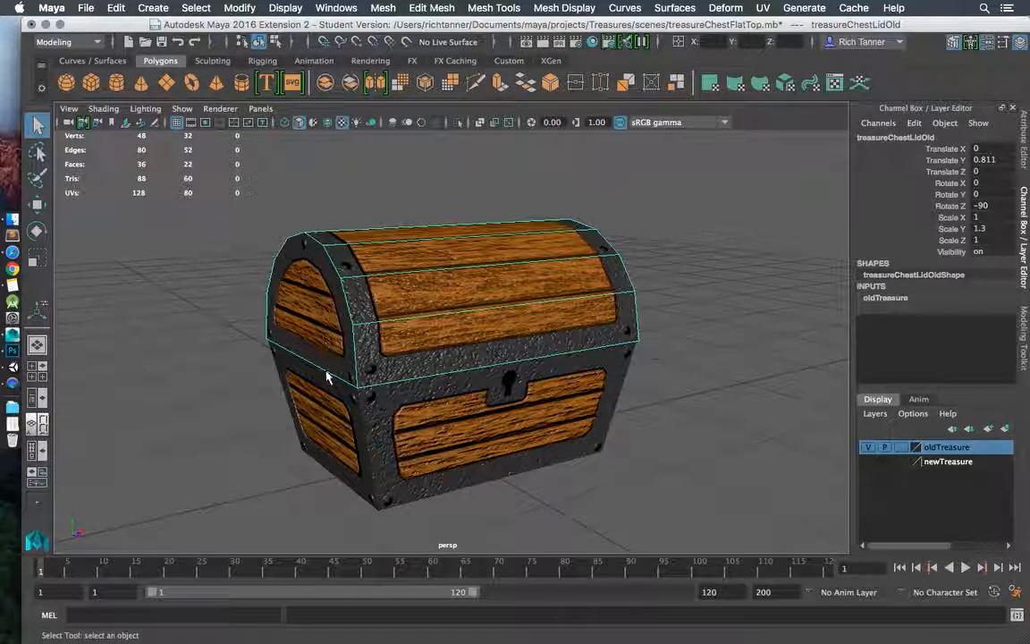
pyautogui.click(350, 421)
pyautogui.click(376, 348)
pyautogui.click(382, 419)
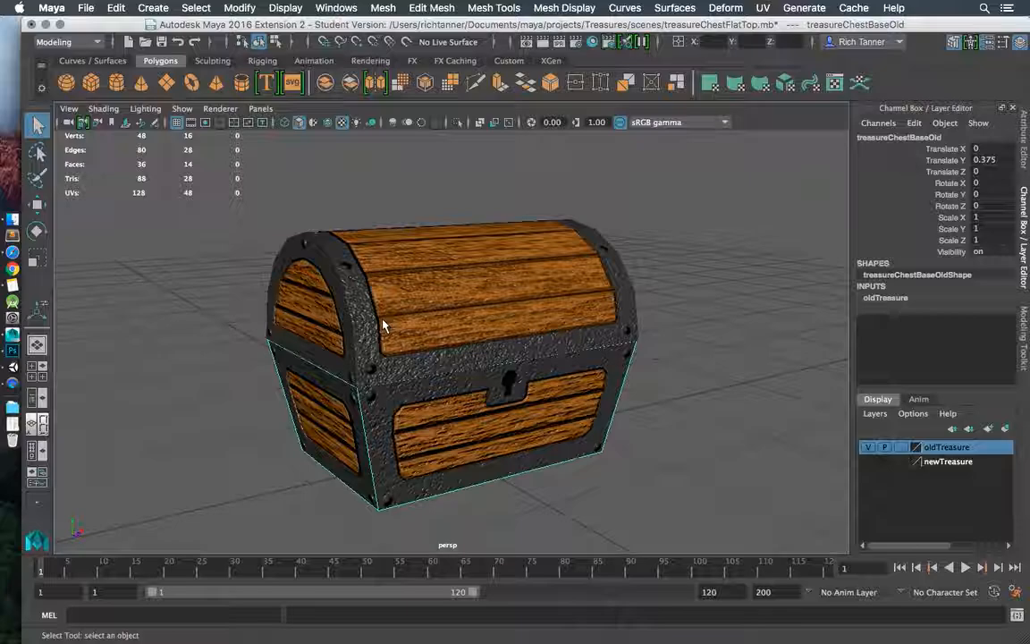
pyautogui.scroll(3, 382, 326)
pyautogui.scroll(-3, 383, 324)
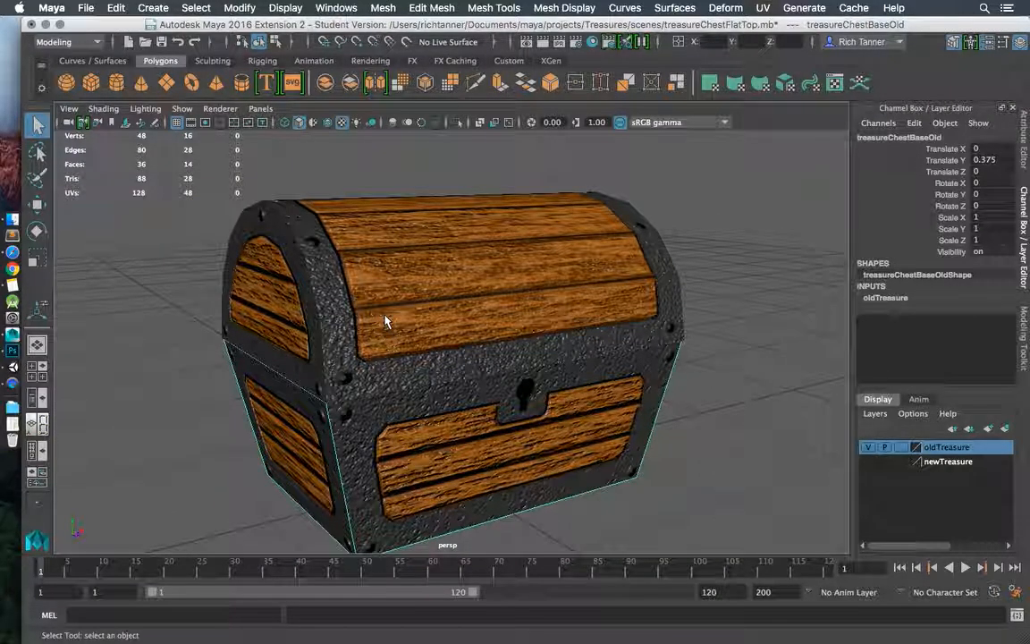
pyautogui.moveTo(386, 322)
pyautogui.keyDown('alt'); pyautogui.mouseDown()
pyautogui.moveTo(380, 359)
pyautogui.moveTo(374, 313)
pyautogui.moveTo(340, 295)
pyautogui.moveTo(228, 282)
pyautogui.moveTo(399, 300)
pyautogui.moveTo(375, 325)
pyautogui.moveTo(352, 293)
pyautogui.moveTo(424, 289)
pyautogui.moveTo(396, 299)
pyautogui.moveTo(386, 333)
pyautogui.mouseUp(); pyautogui.keyUp('alt')
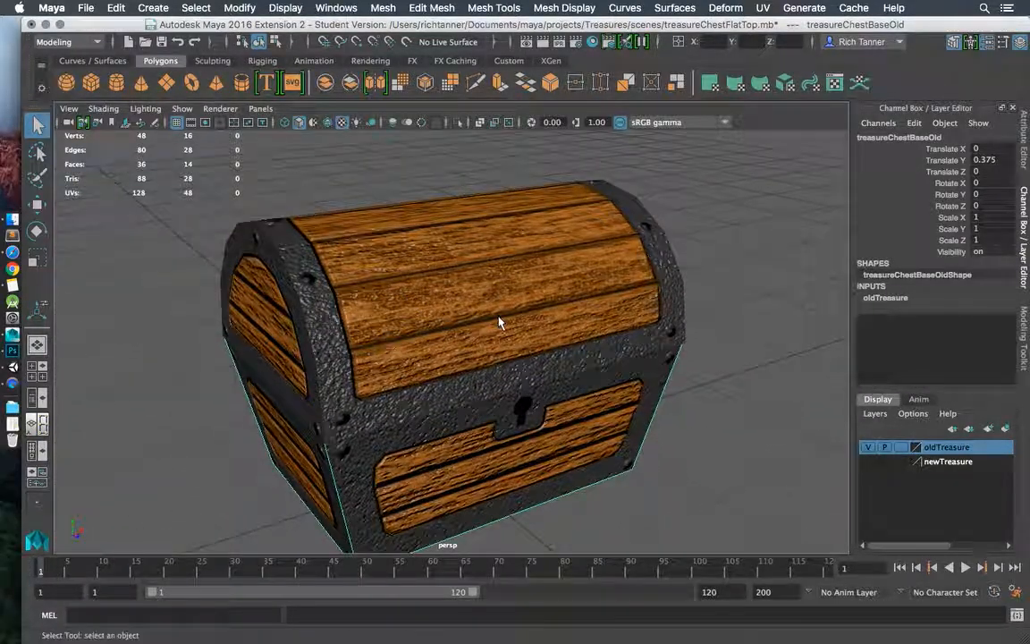
pyautogui.keyDown('alt'); pyautogui.moveTo(490, 320); pyautogui.dragTo(452, 300); pyautogui.keyUp('alt')
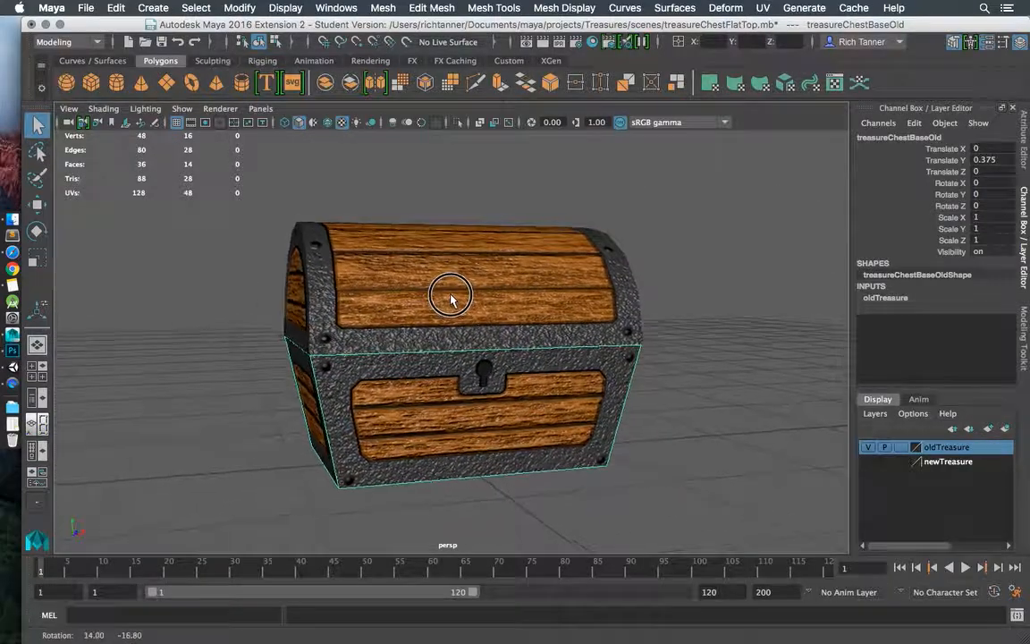
pyautogui.keyDown('alt'); pyautogui.moveTo(455, 291); pyautogui.dragTo(391, 265); pyautogui.keyUp('alt')
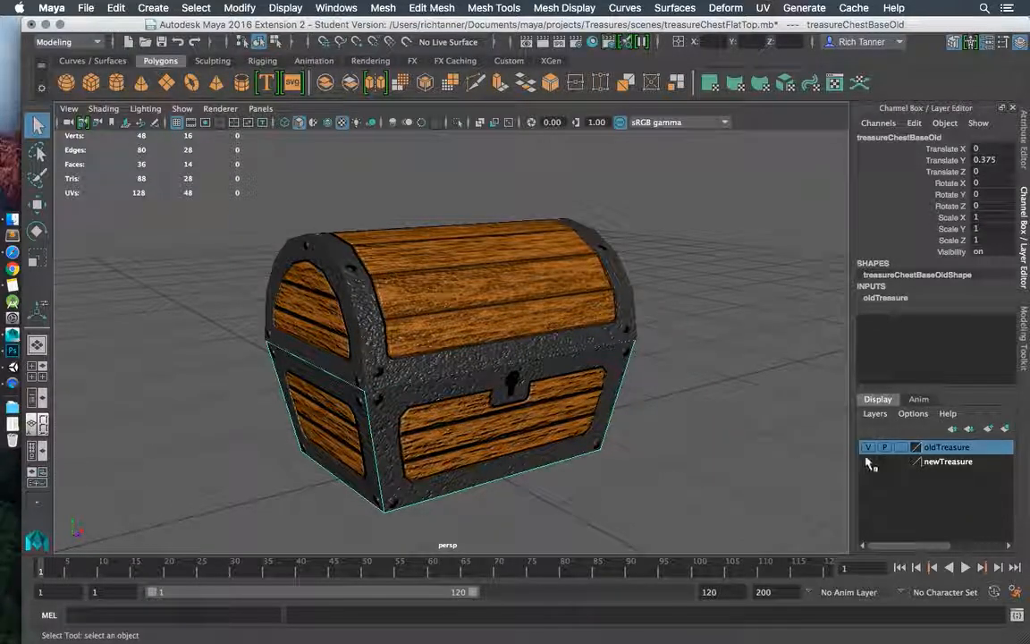
pyautogui.click(441, 339)
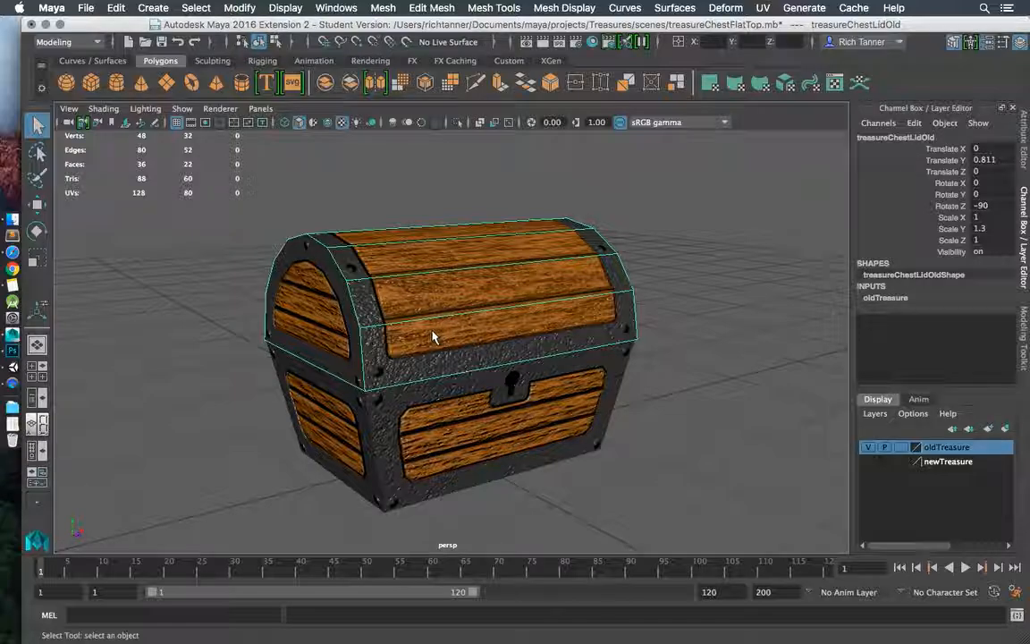
pyautogui.click(497, 414)
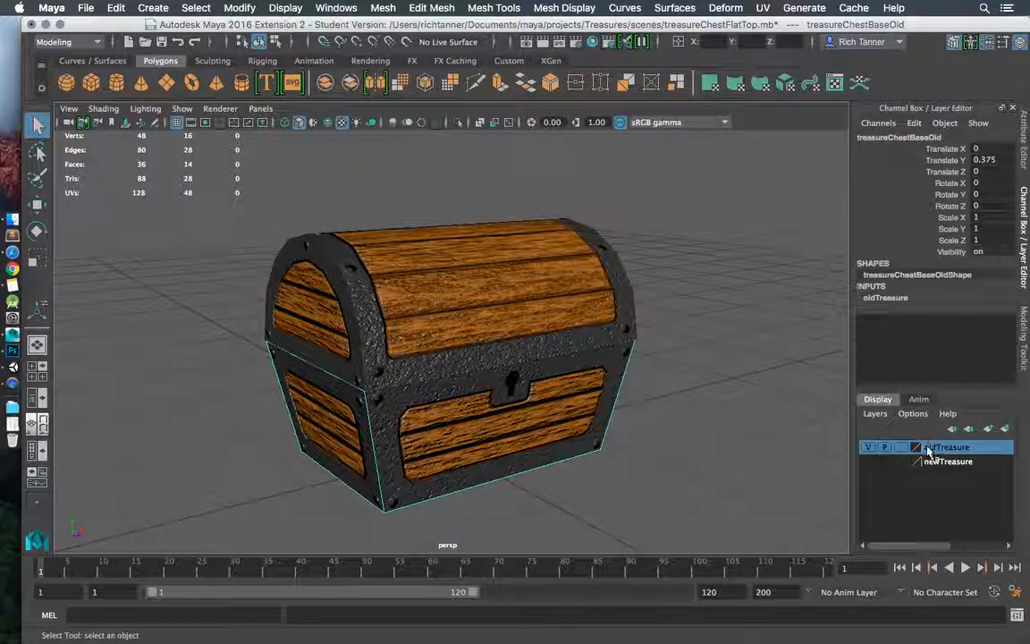
# - Hide the oldTreasure display layer and show the newTreasure layer
pyautogui.click(873, 451)
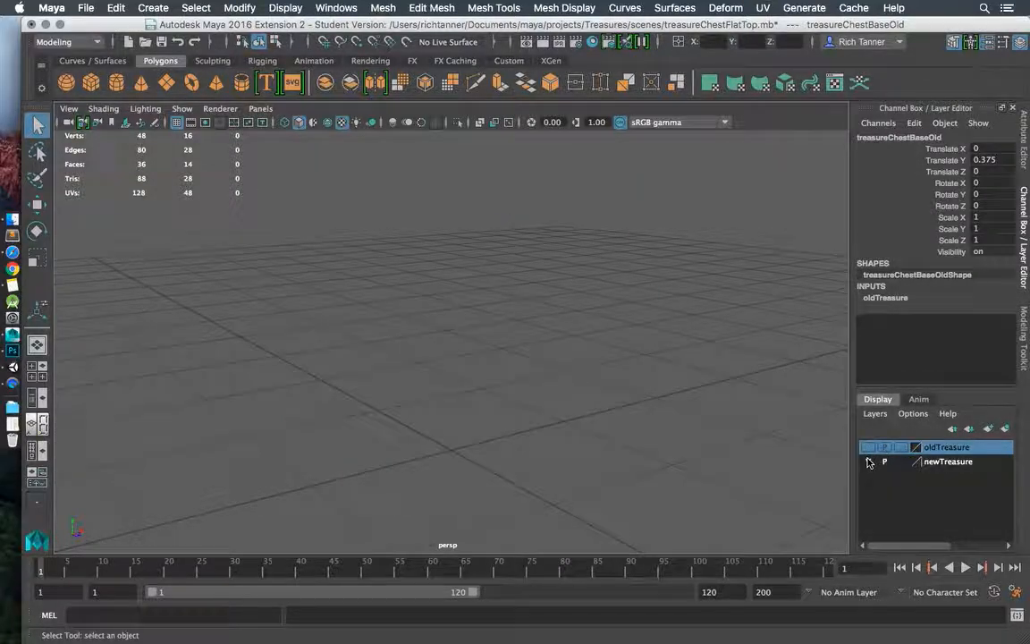
pyautogui.click(864, 462)
# - Examine the new flat-top chest's corner brackets, side panels and the DET lettering on the lid
pyautogui.keyDown('alt'); pyautogui.moveTo(561, 396); pyautogui.dragTo(526, 341); pyautogui.keyUp('alt')
pyautogui.keyDown('alt'); pyautogui.moveTo(311, 306); pyautogui.dragTo(374, 350); pyautogui.keyUp('alt')
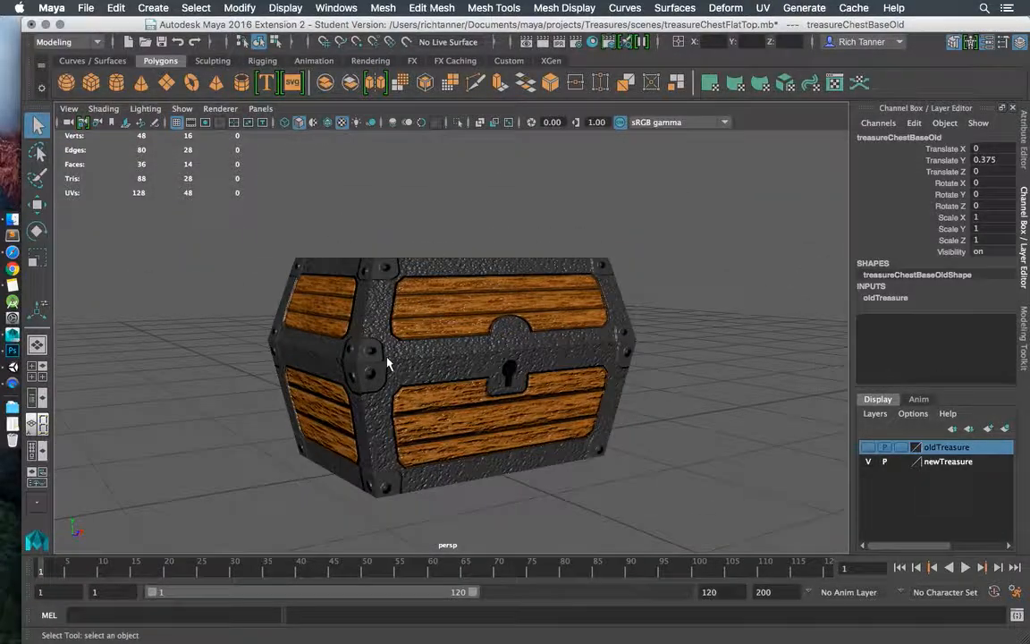
pyautogui.scroll(4, 369, 343)
pyautogui.keyDown('alt'); pyautogui.moveTo(304, 335); pyautogui.dragTo(453, 379); pyautogui.keyUp('alt')
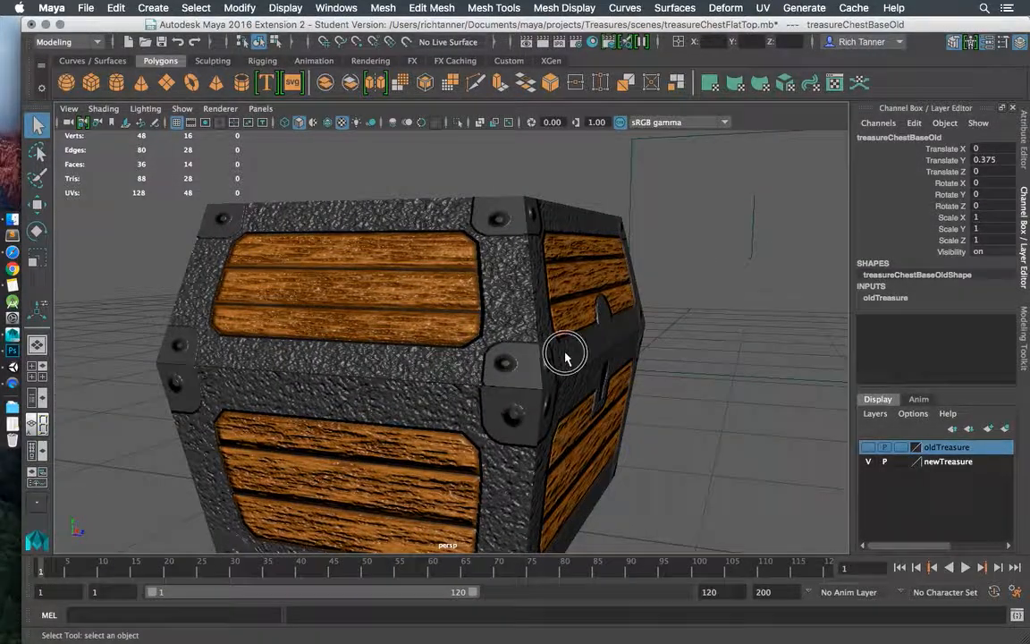
pyautogui.keyDown('alt'); pyautogui.moveTo(561, 350); pyautogui.dragTo(498, 358); pyautogui.keyUp('alt')
pyautogui.keyDown('alt'); pyautogui.moveTo(540, 280); pyautogui.dragTo(488, 380); pyautogui.keyUp('alt')
pyautogui.scroll(-5, 483, 304)
pyautogui.scroll(5, 487, 380)
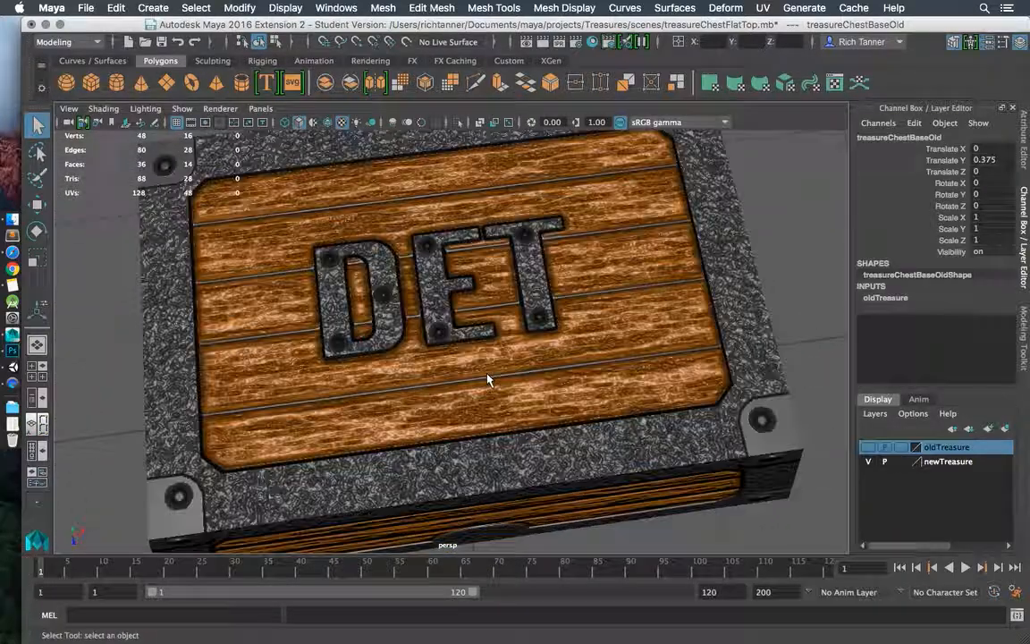
pyautogui.keyDown('alt'); pyautogui.moveTo(471, 312); pyautogui.dragTo(529, 301); pyautogui.keyUp('alt')
pyautogui.scroll(-5, 534, 329)
pyautogui.keyDown('alt'); pyautogui.moveTo(514, 349); pyautogui.dragTo(497, 309); pyautogui.keyUp('alt')
pyautogui.scroll(3, 517, 295)
# - Inspect the new chest's lid and base as separate objects, selecting each in turn, and clear the selection
pyautogui.click(469, 373)
pyautogui.click(471, 324)
pyautogui.click(477, 369)
pyautogui.click(479, 322)
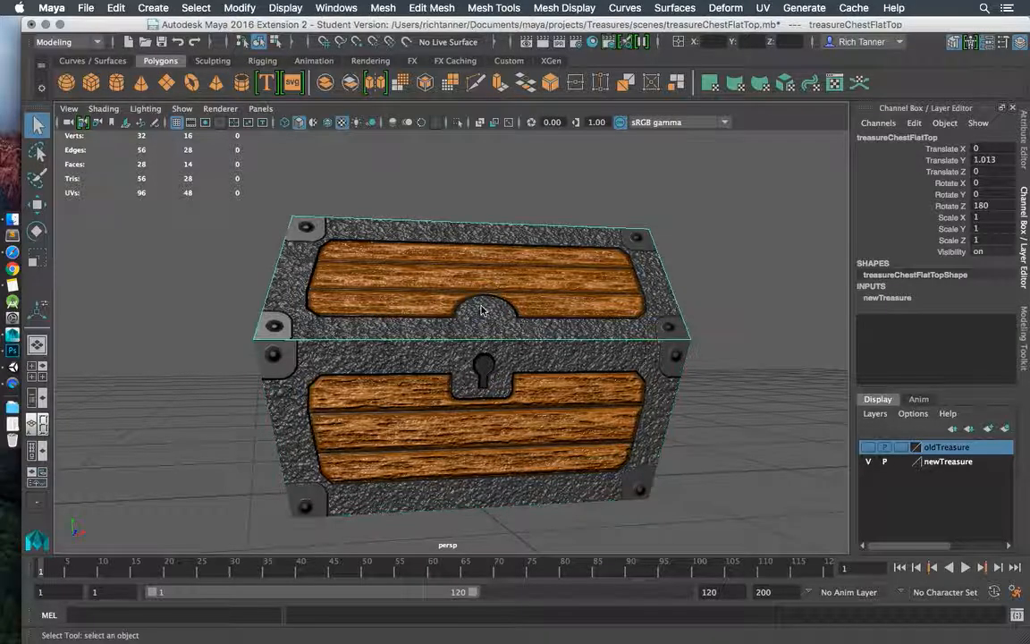
pyautogui.keyDown('alt'); pyautogui.moveTo(480, 324); pyautogui.dragTo(480, 367); pyautogui.keyUp('alt')
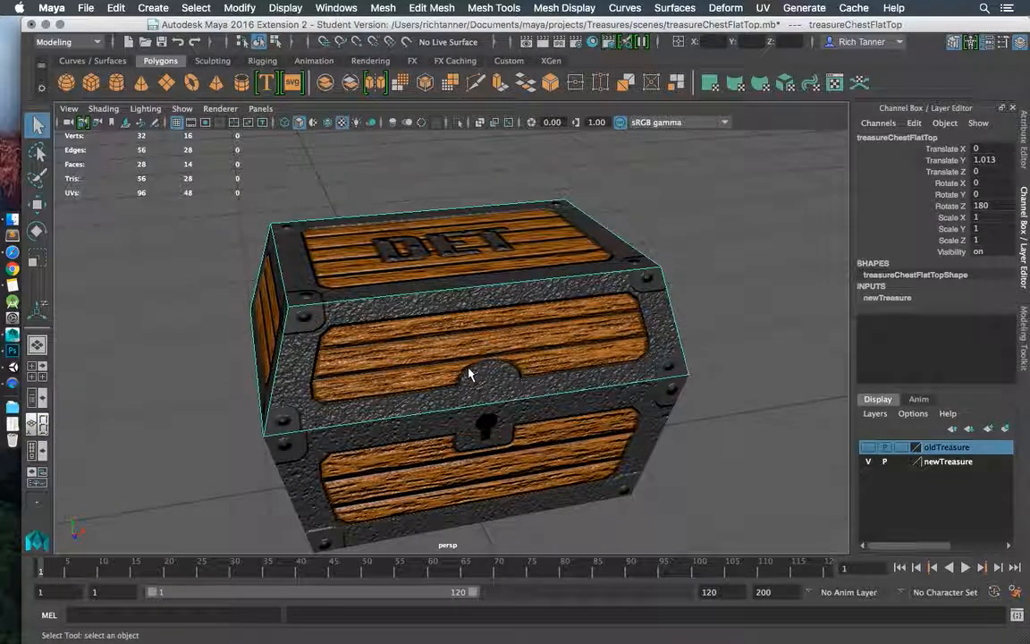
pyautogui.keyDown('alt'); pyautogui.moveTo(471, 367); pyautogui.dragTo(506, 363); pyautogui.keyUp('alt')
pyautogui.click(682, 327)
pyautogui.moveTo(573, 301)
pyautogui.keyDown('alt'); pyautogui.mouseDown()
pyautogui.moveTo(522, 384)
pyautogui.moveTo(552, 302)
pyautogui.moveTo(574, 309)
pyautogui.mouseUp(); pyautogui.keyUp('alt')
pyautogui.scroll(2, 561, 329)
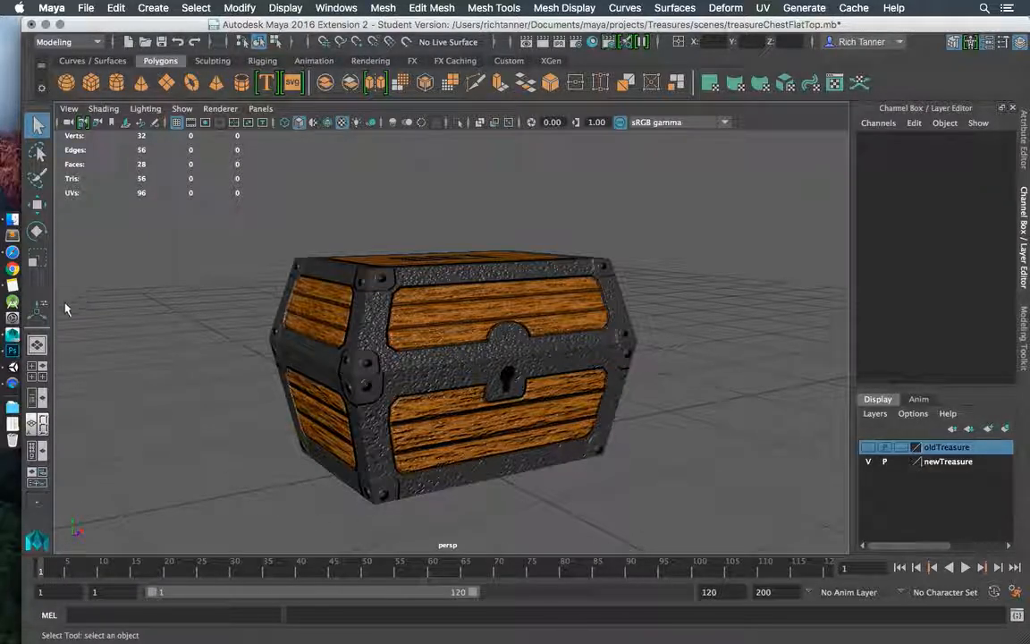
# - Switch to Photoshop and collapse and hide the FlatTopBump group in treasureOutUV.psd
pyautogui.click(27, 350)
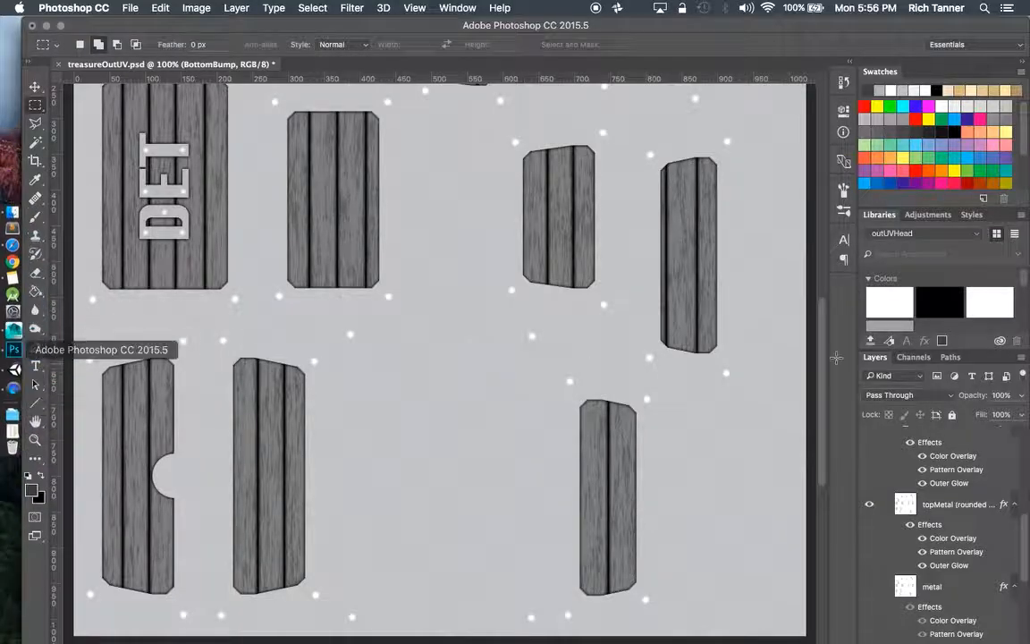
pyautogui.scroll(-1, 482, 390)
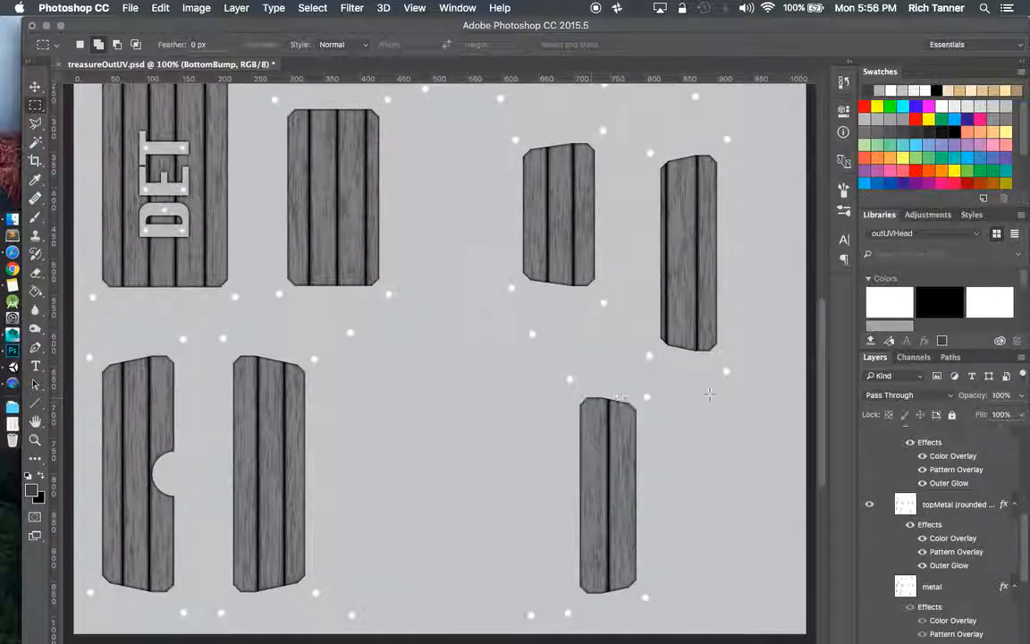
pyautogui.moveTo(821, 359)
pyautogui.mouseDown()
pyautogui.moveTo(812, 269)
pyautogui.moveTo(816, 379)
pyautogui.mouseUp()
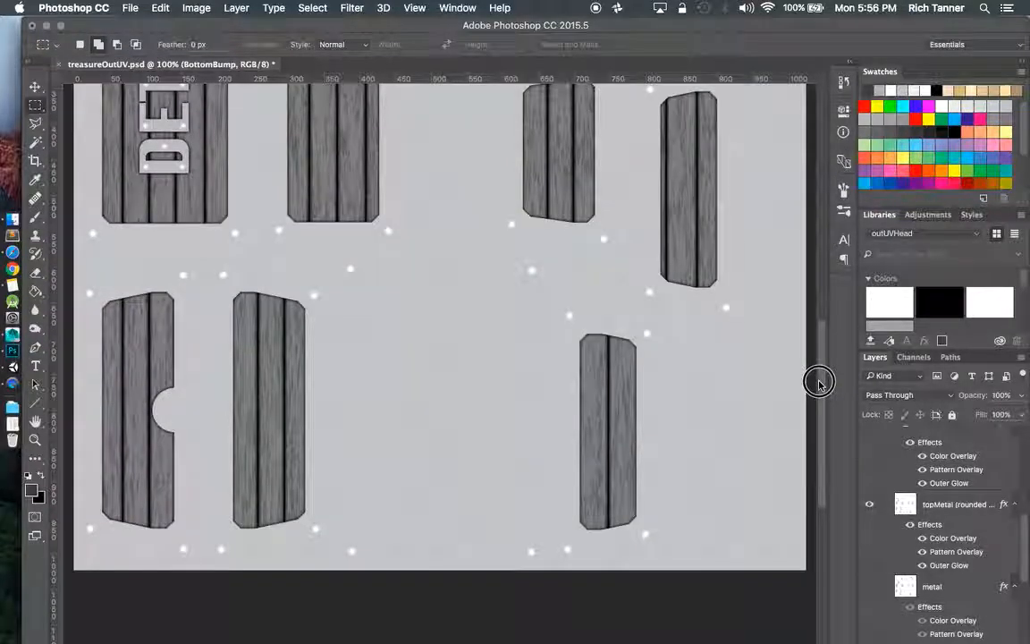
pyautogui.moveTo(1023, 529); pyautogui.dragTo(1027, 427)
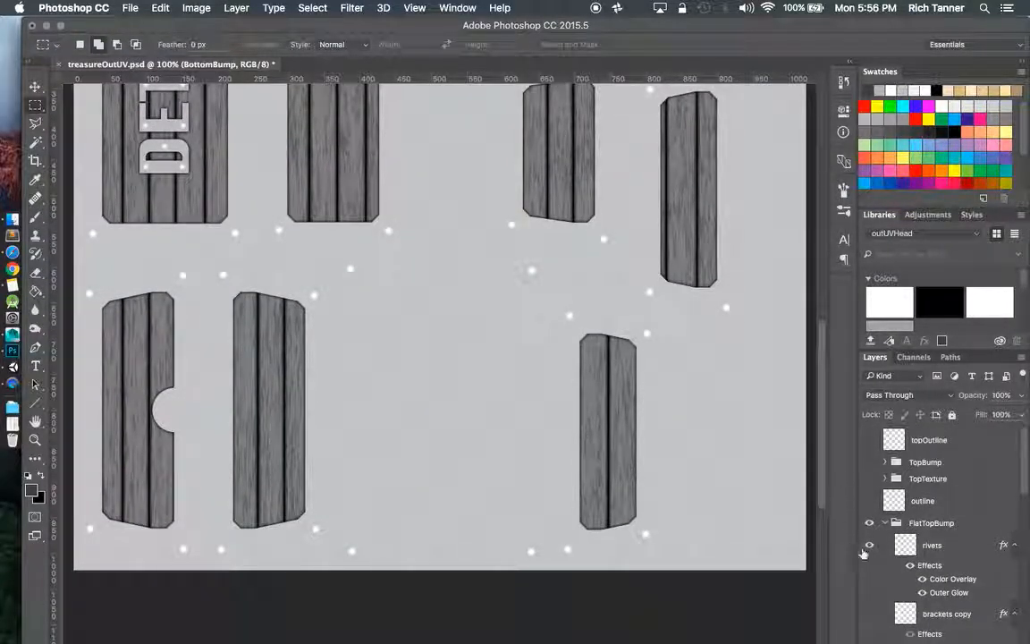
pyautogui.click(885, 524)
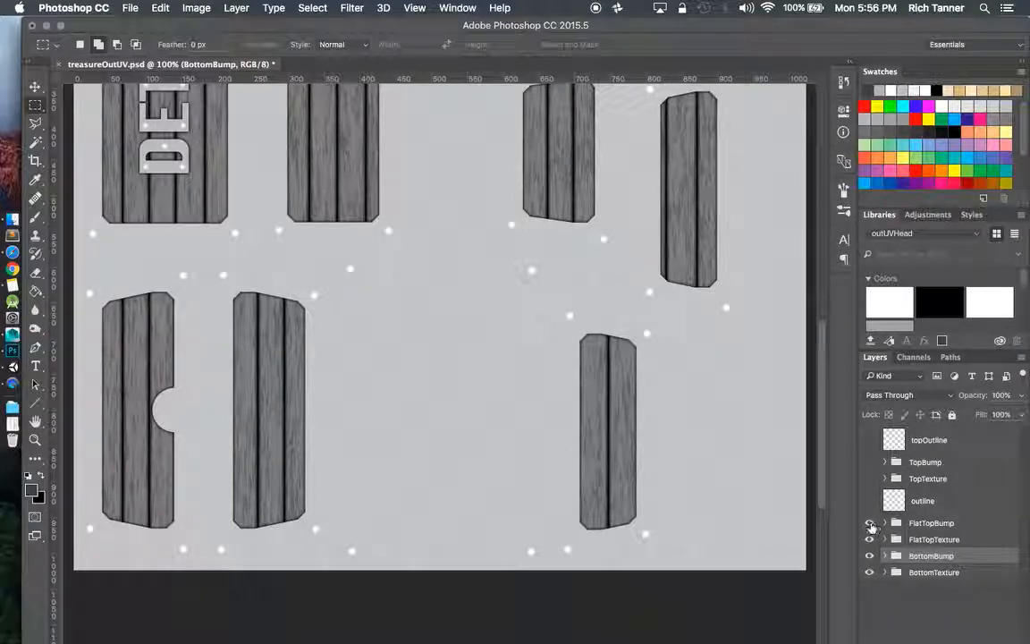
pyautogui.click(869, 523)
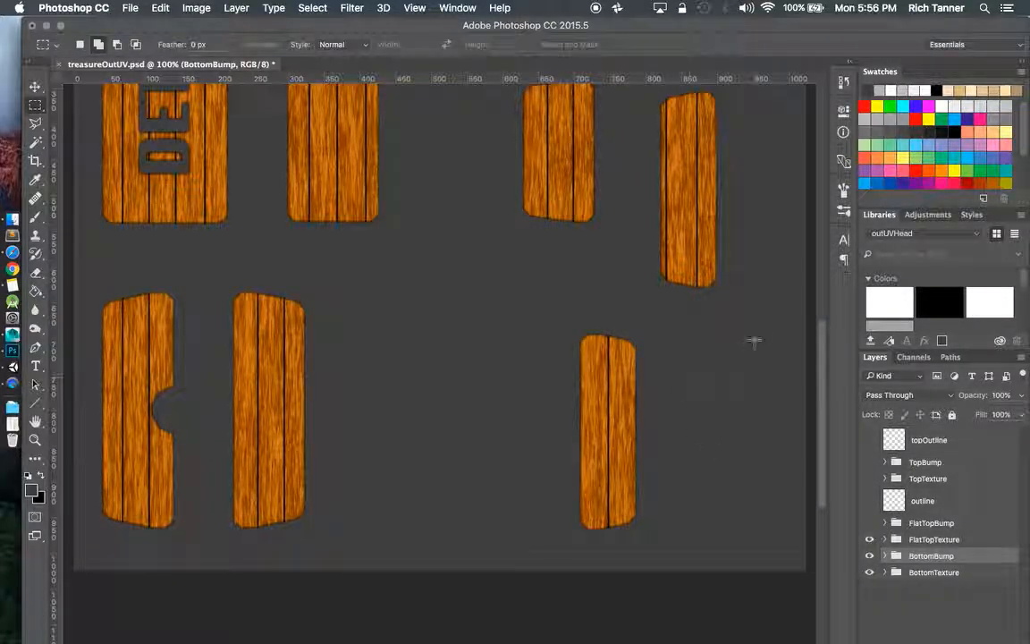
# - Hide the FlatTopTexture and BottomBump groups to view the BottomTexture artwork on its own
pyautogui.moveTo(824, 344); pyautogui.dragTo(822, 271)
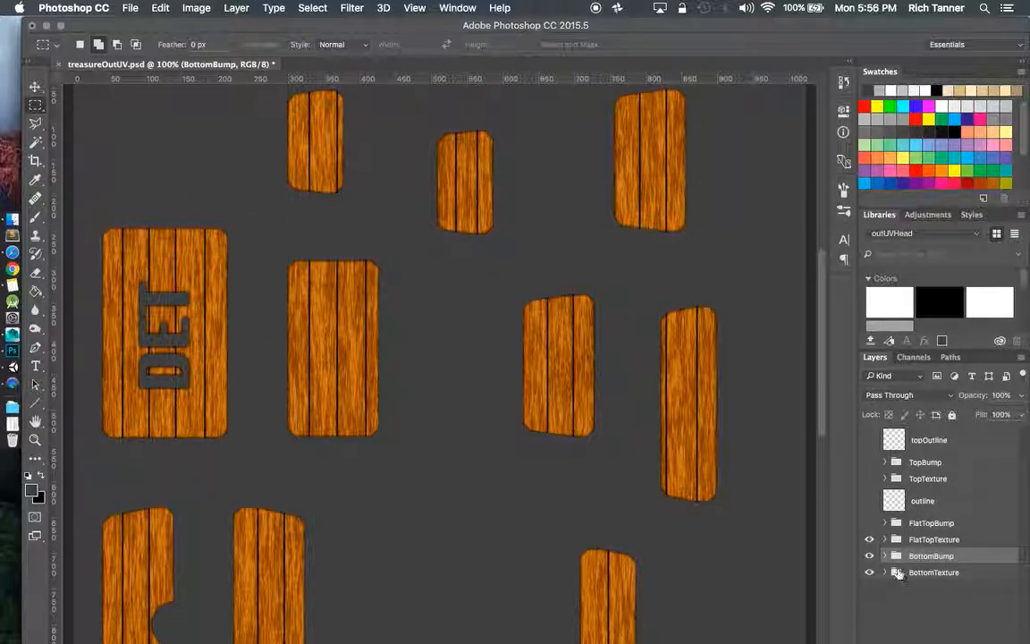
pyautogui.click(871, 542)
pyautogui.click(870, 556)
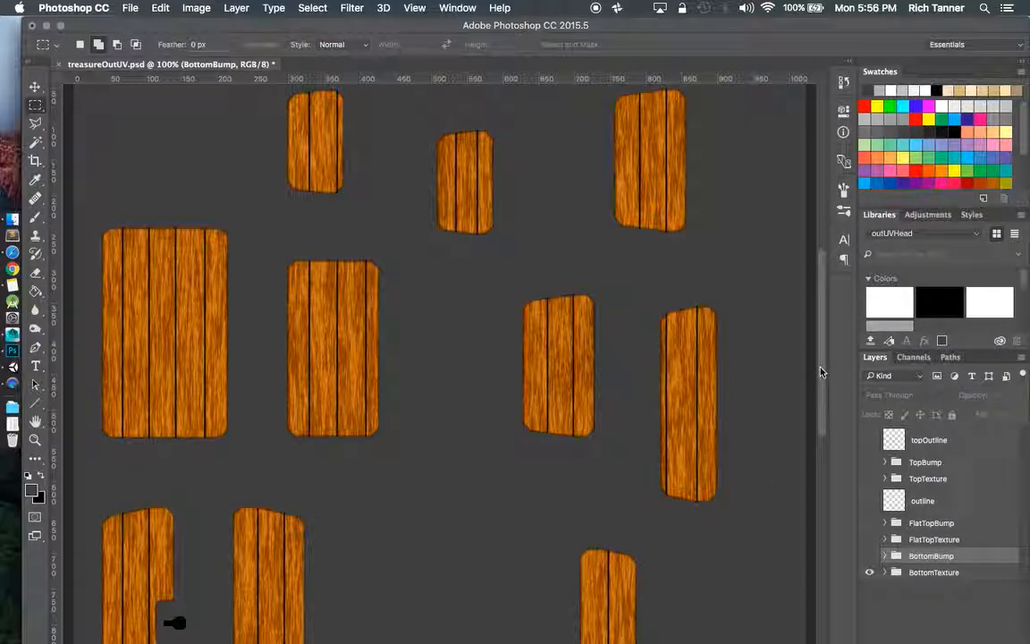
pyautogui.moveTo(821, 371); pyautogui.dragTo(825, 433)
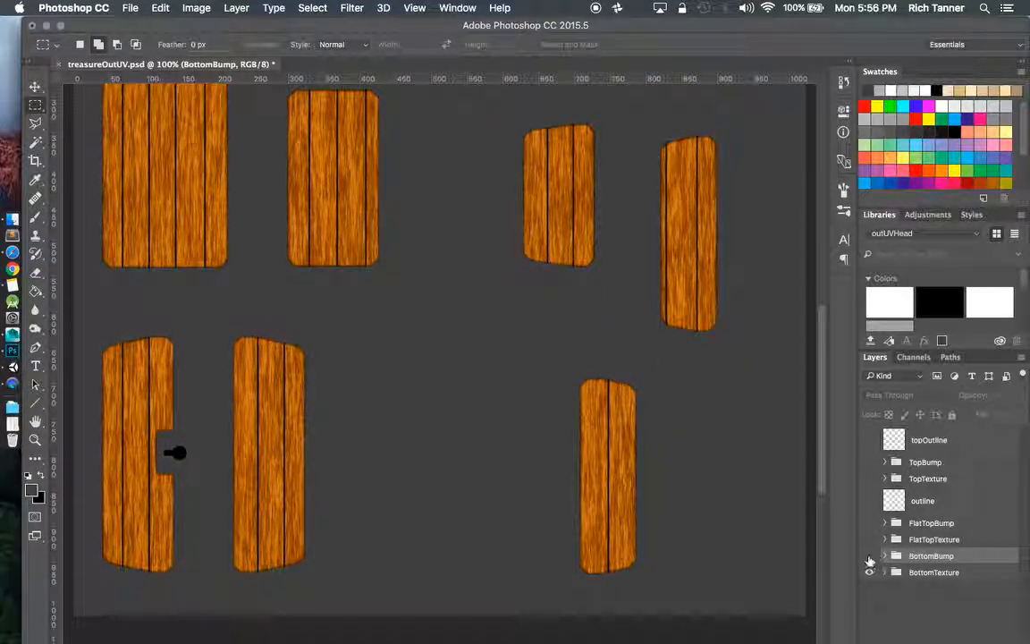
# - Toggle the BottomBump group's visibility to compare it with the colour texture, leaving the group shown
pyautogui.click(870, 555)
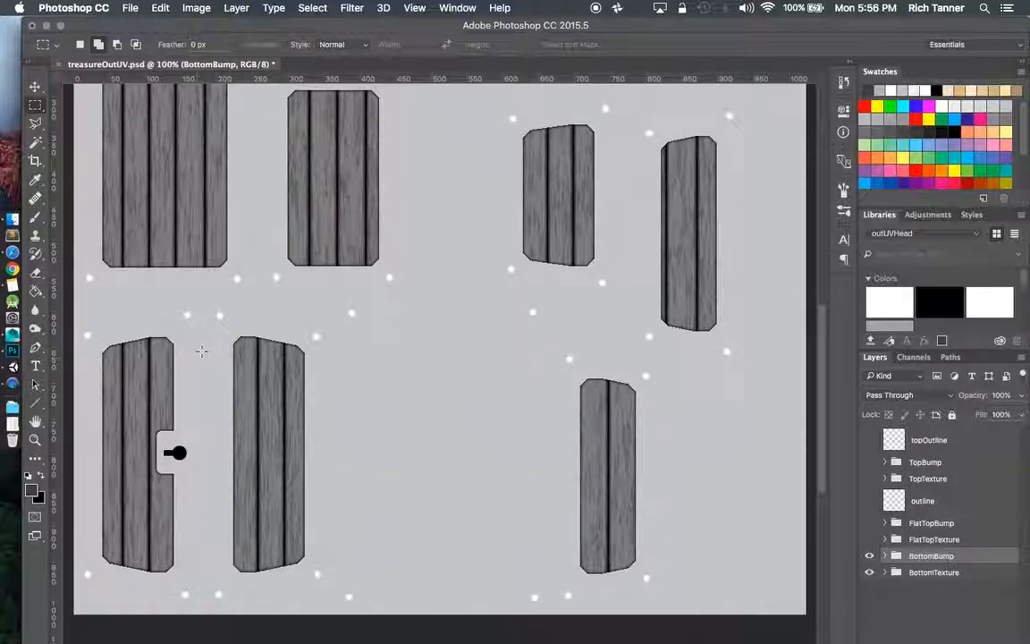
pyautogui.click(865, 555)
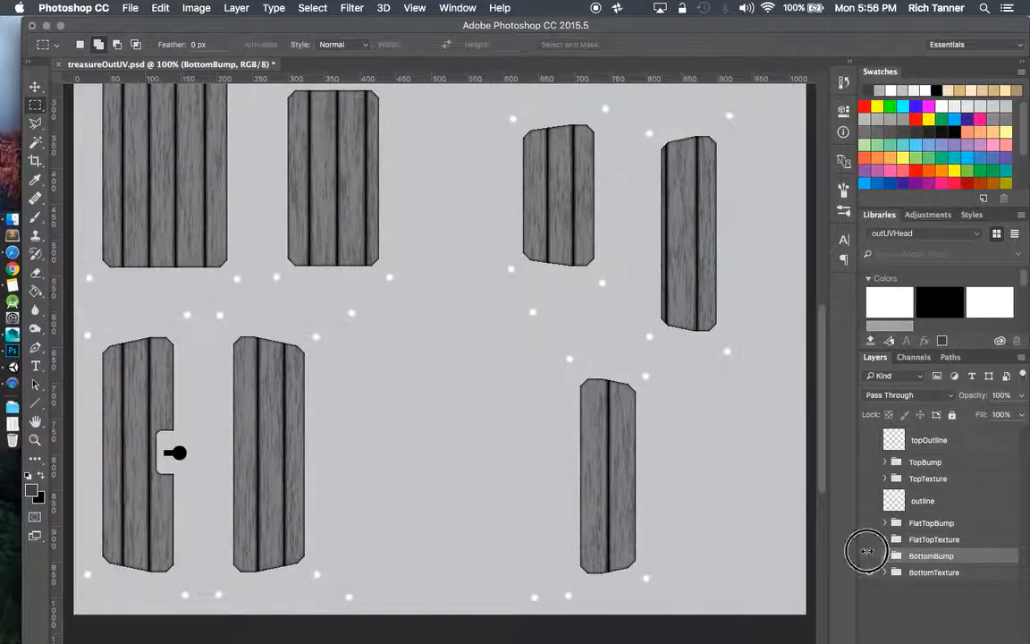
pyautogui.click(869, 555)
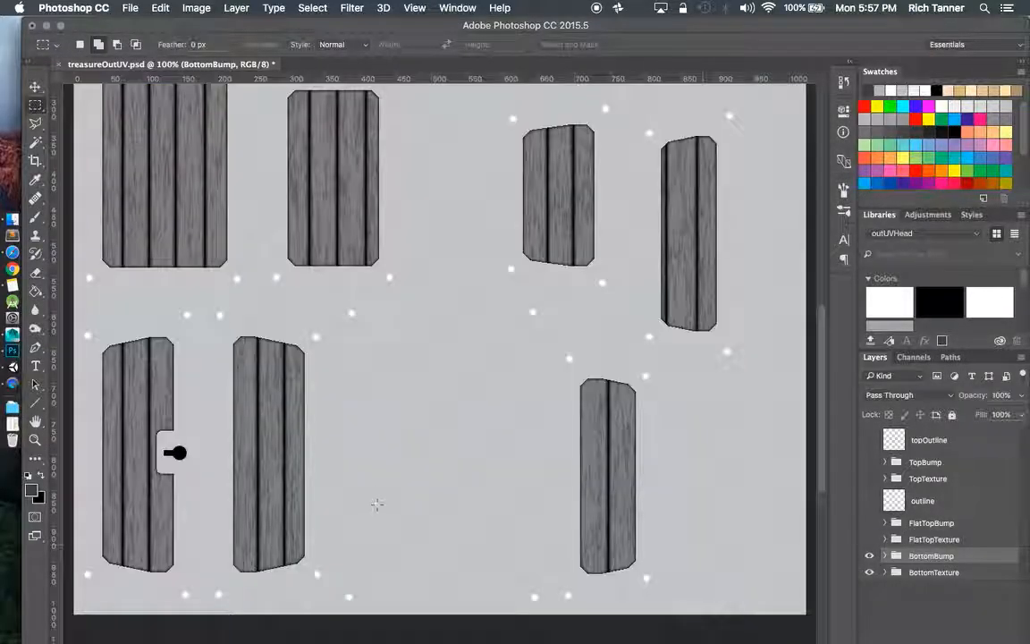
# - Expand the BottomBump group and show its brackets layer
pyautogui.click(884, 557)
pyautogui.moveTo(1023, 481); pyautogui.dragTo(1026, 506)
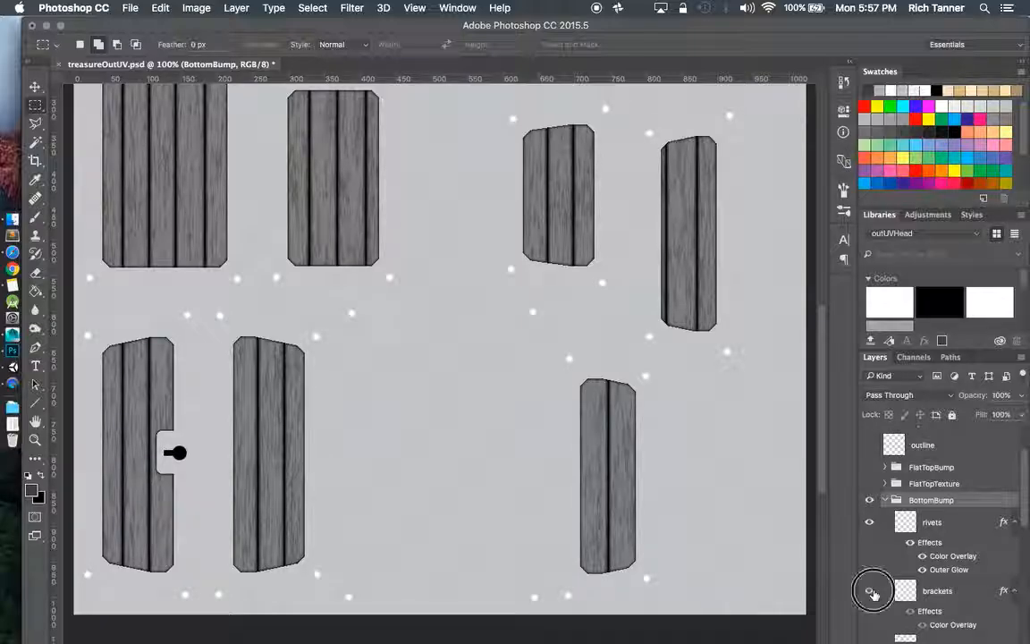
pyautogui.click(870, 592)
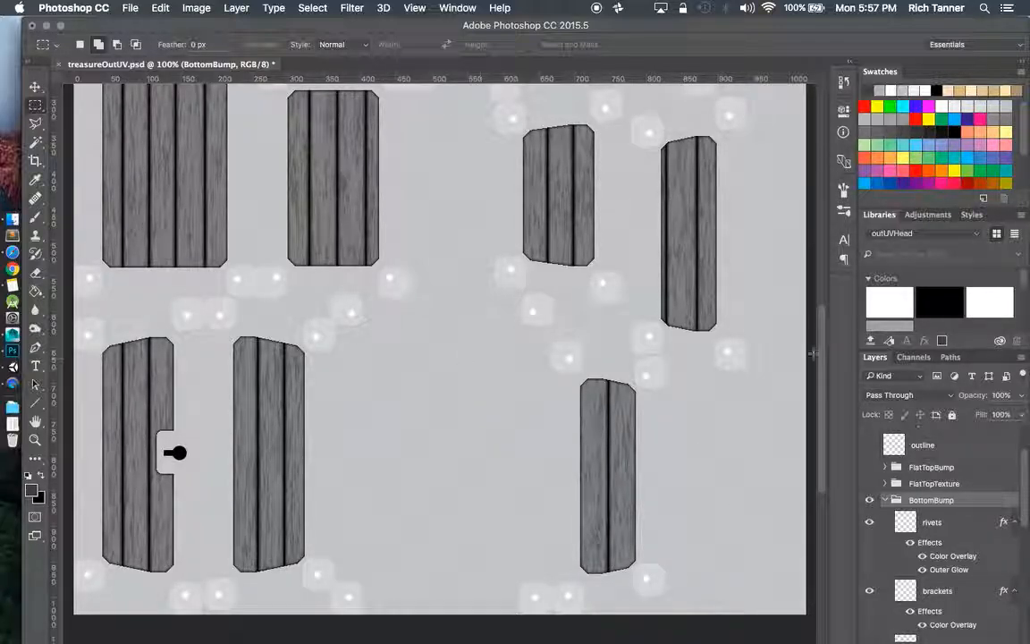
# - Show the outline layer temporarily to check the bump artwork against the UV outlines, and hide it again
pyautogui.click(871, 445)
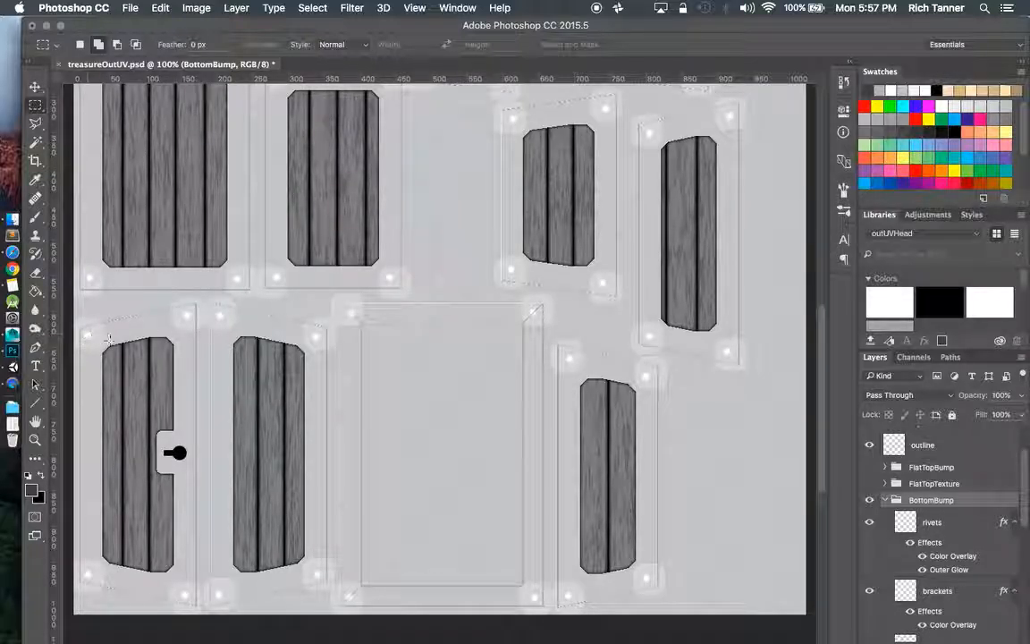
pyautogui.moveTo(823, 350); pyautogui.dragTo(824, 273)
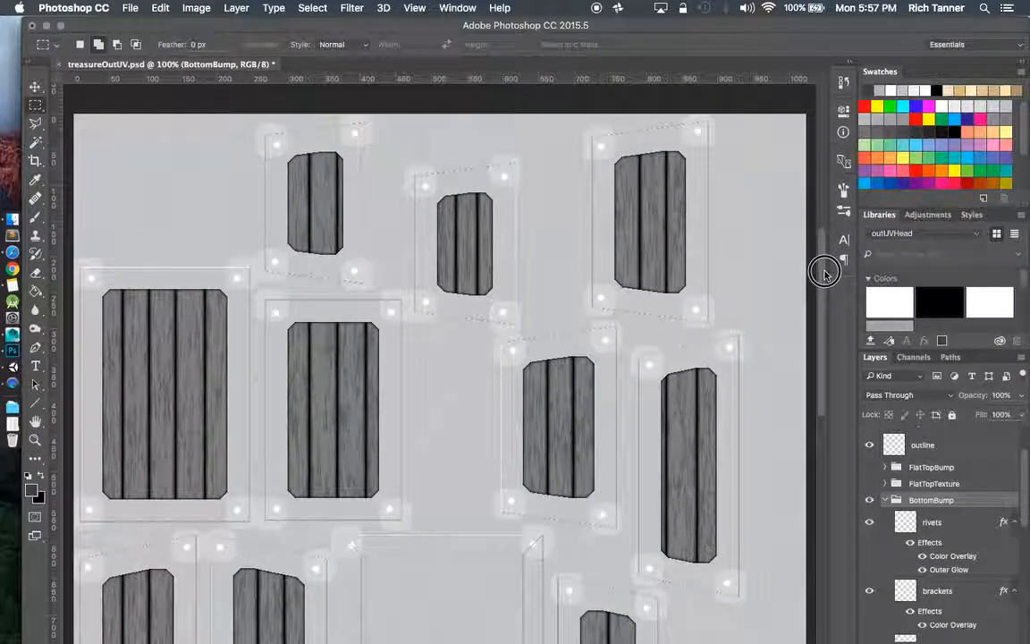
pyautogui.moveTo(825, 273); pyautogui.dragTo(829, 359)
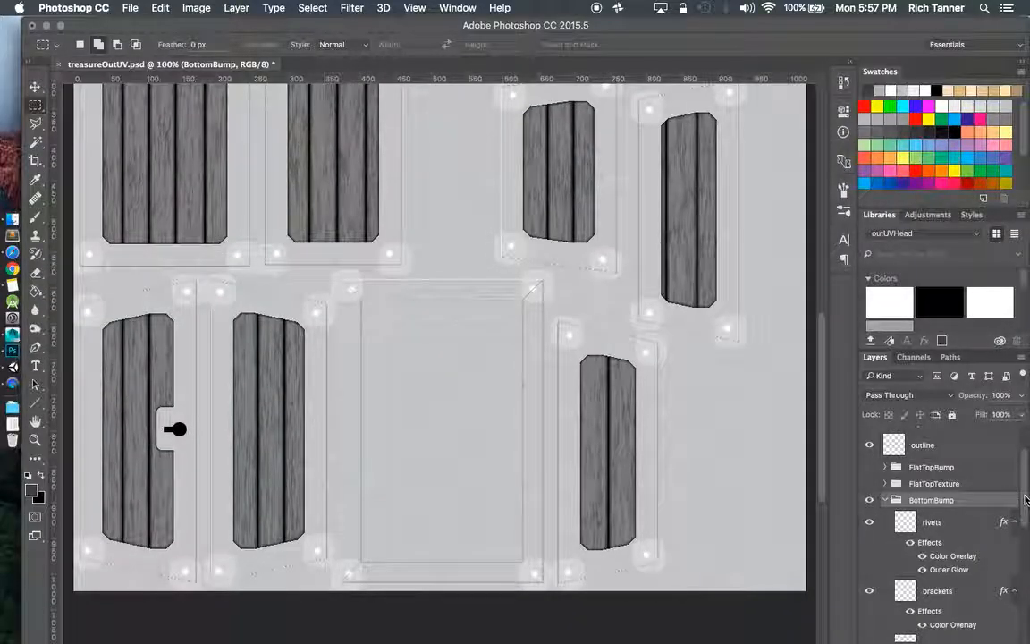
pyautogui.scroll(3, 1019, 426)
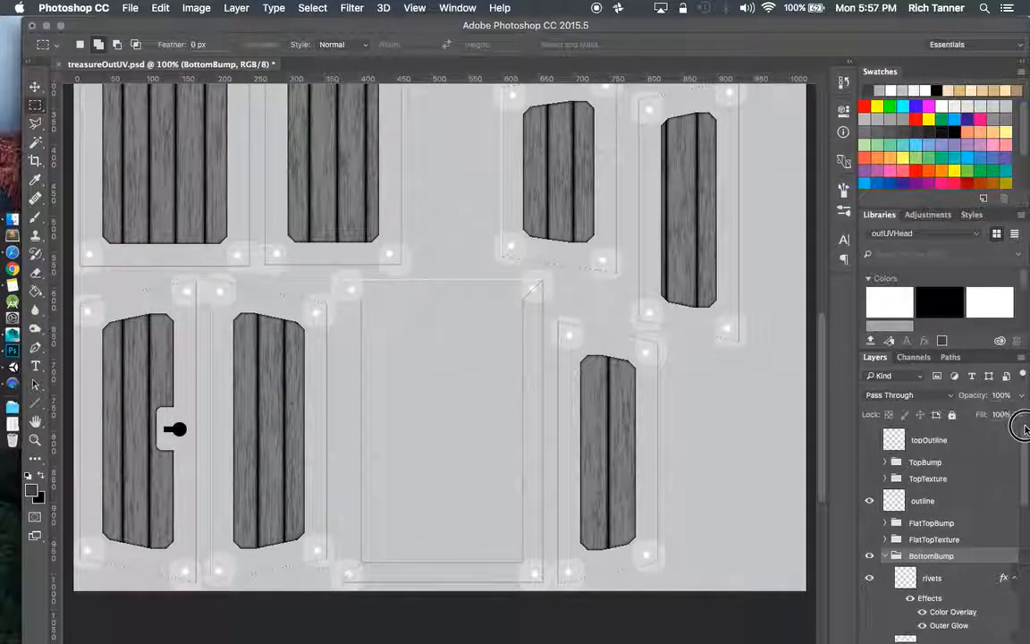
pyautogui.click(870, 500)
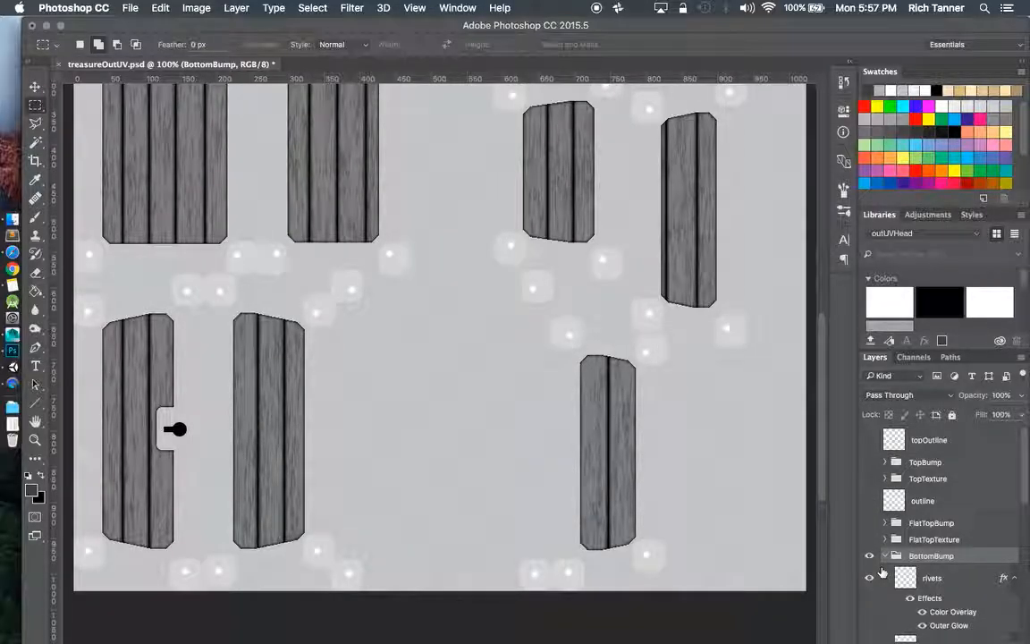
# - Hide the BottomBump group and toggle FlatTopTexture's visibility to compare the base and flat-top colour artwork, leaving FlatTopTexture shown
pyautogui.click(869, 556)
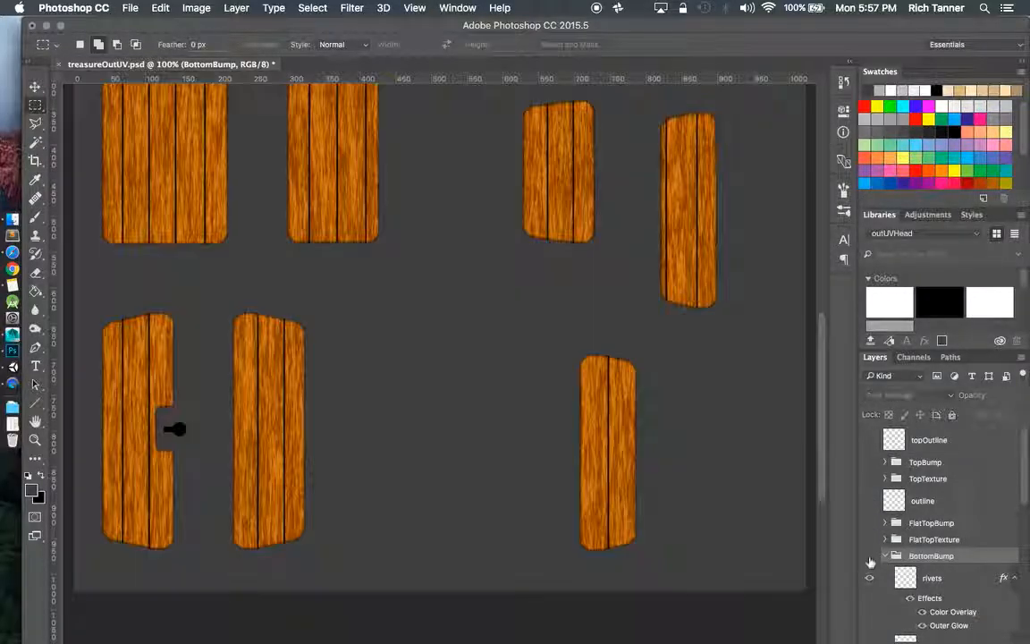
pyautogui.click(871, 540)
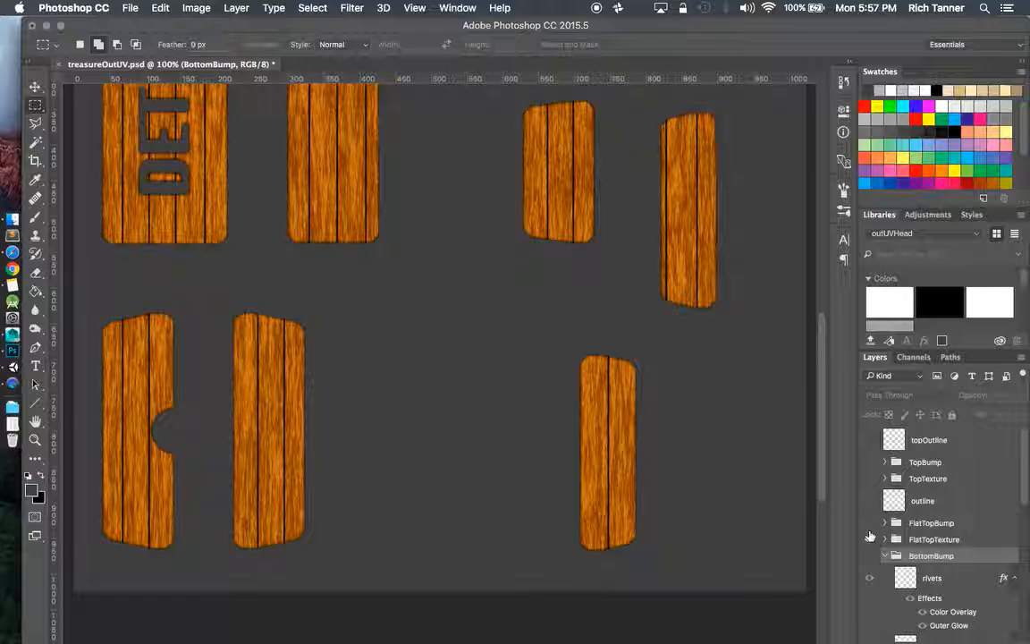
pyautogui.click(871, 542)
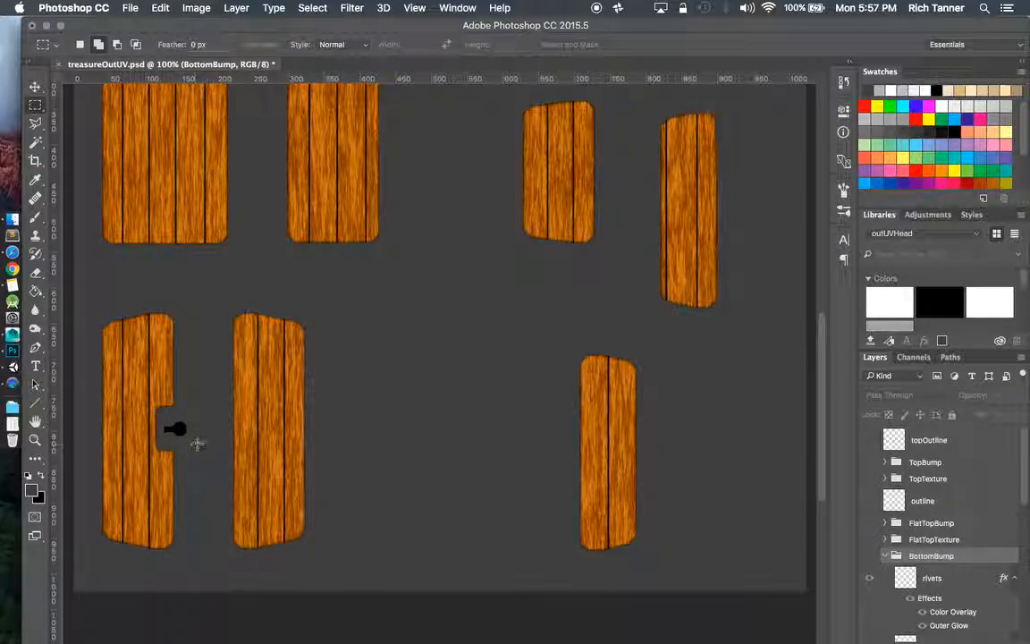
pyautogui.click(872, 541)
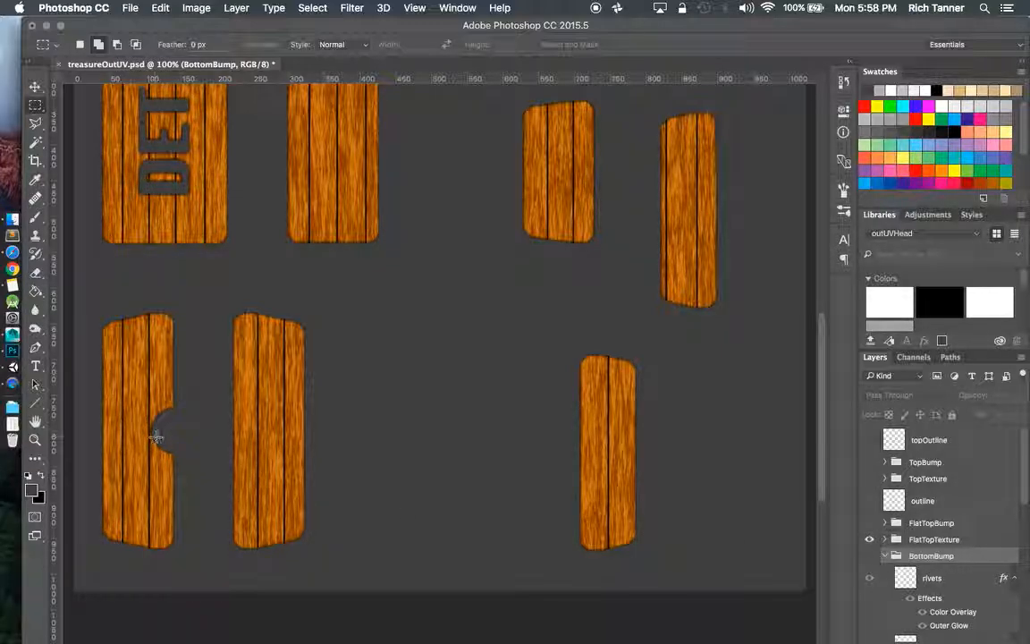
pyautogui.moveTo(825, 414); pyautogui.dragTo(816, 338)
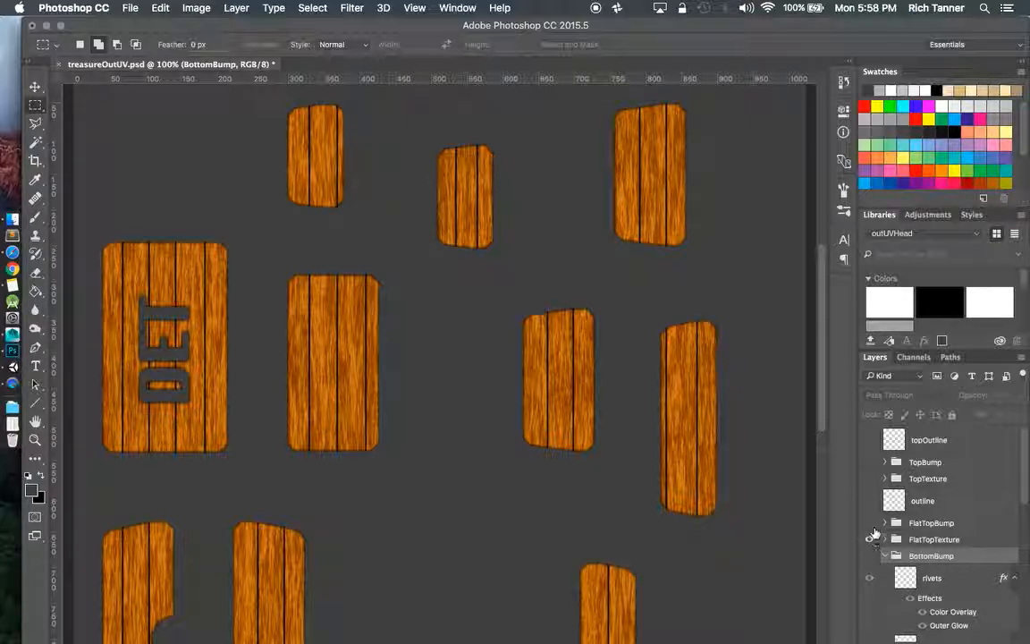
# - Show and expand the FlatTopBump group, and turn on its brackets copy layer
pyautogui.click(870, 523)
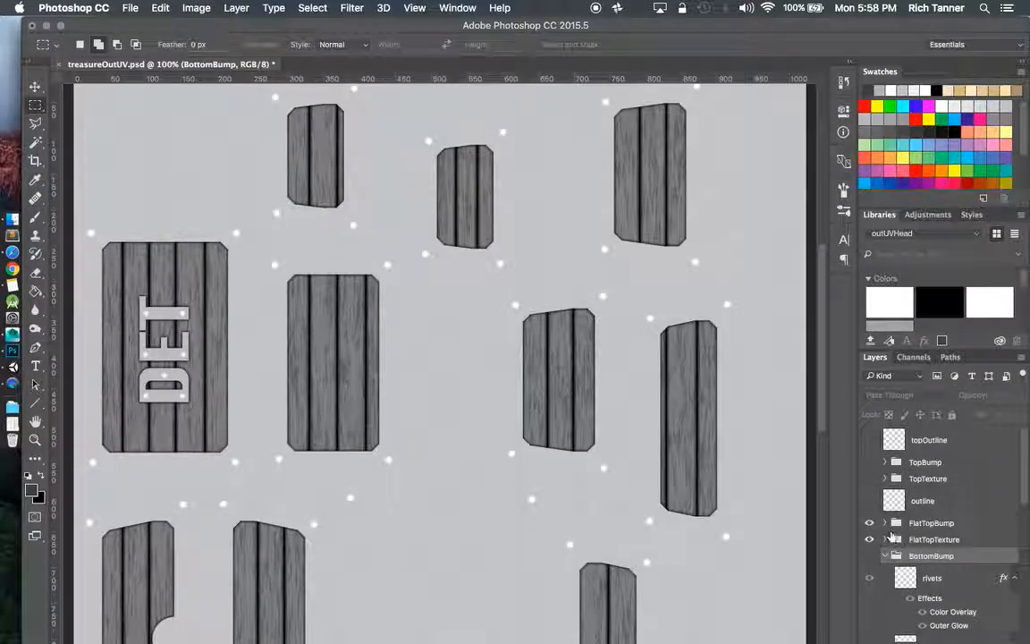
pyautogui.click(886, 523)
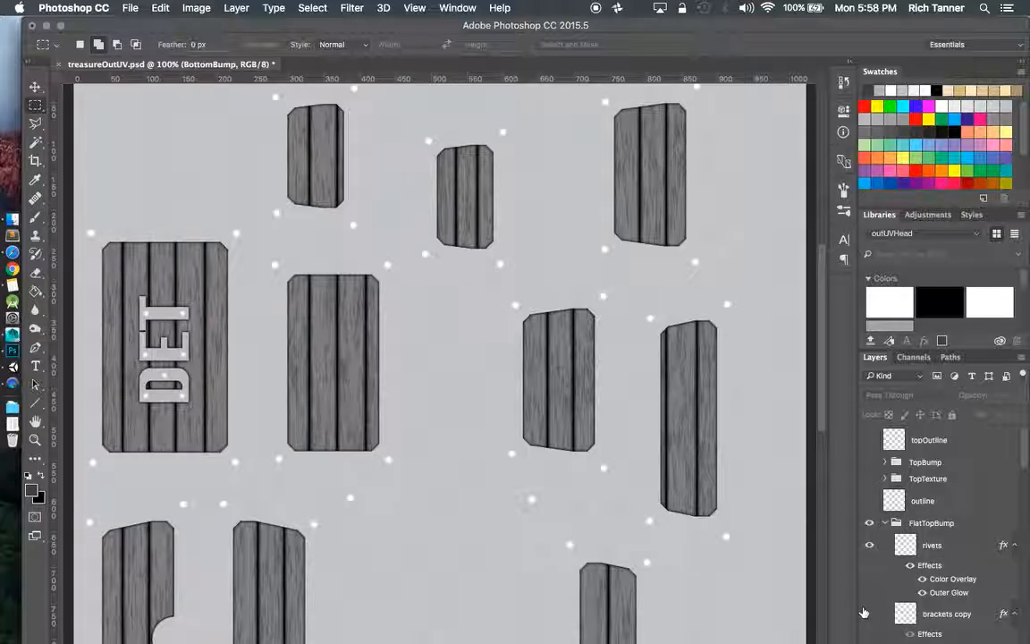
pyautogui.click(869, 615)
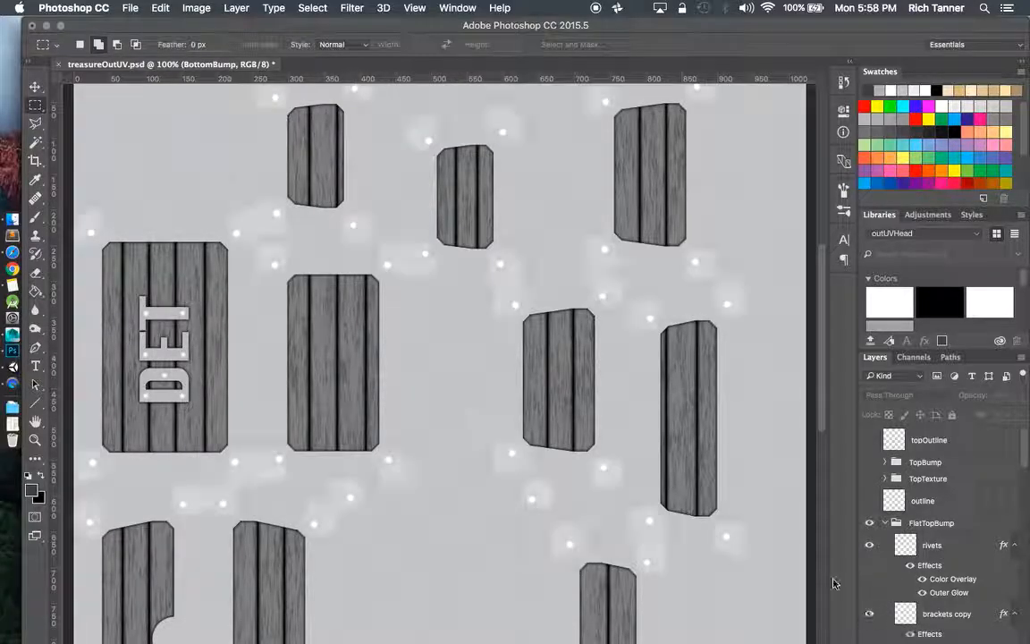
# - Minimise Photoshop to return to Maya and examine the bump detail on the chest's flat lid and base up close
pyautogui.click(47, 26)
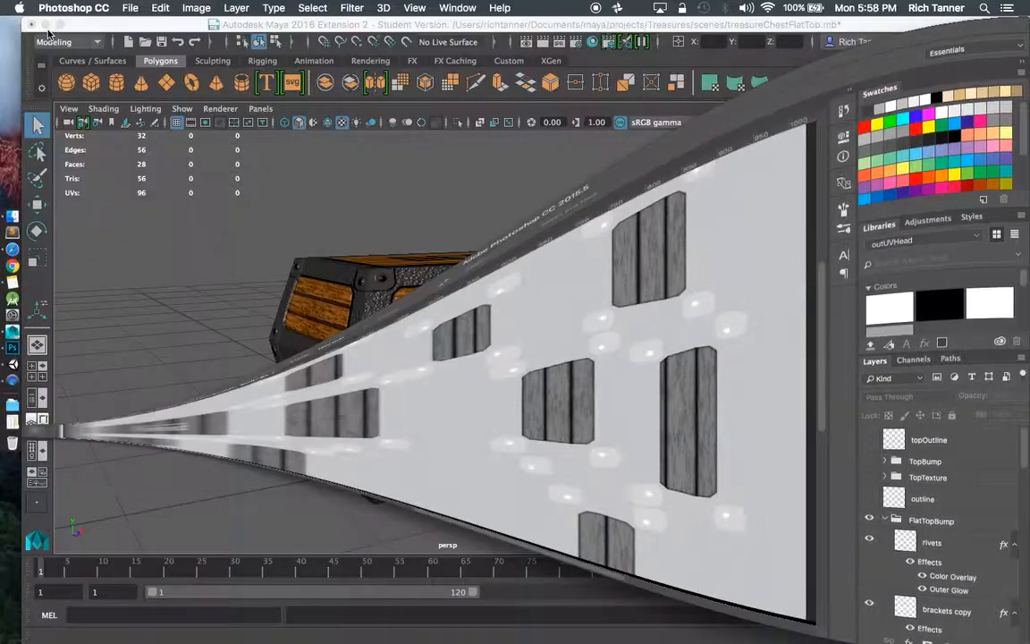
pyautogui.keyDown('alt'); pyautogui.moveTo(457, 222); pyautogui.dragTo(387, 229); pyautogui.keyUp('alt')
pyautogui.click(452, 305)
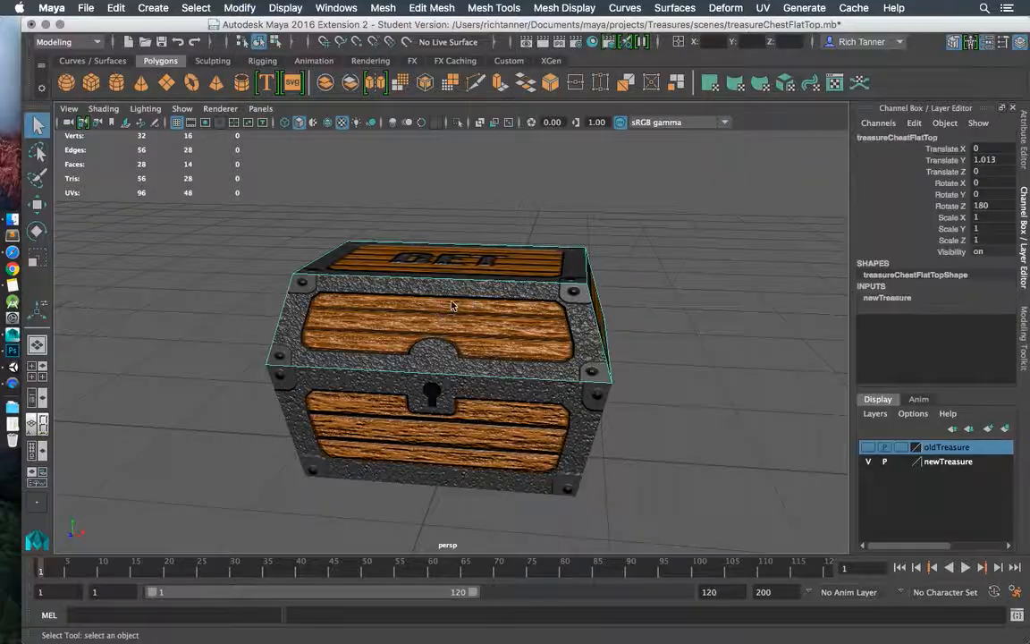
pyautogui.scroll(10, 419, 315)
pyautogui.scroll(-4, 420, 319)
pyautogui.keyDown('alt'); pyautogui.moveTo(421, 319); pyautogui.dragTo(503, 309); pyautogui.keyUp('alt')
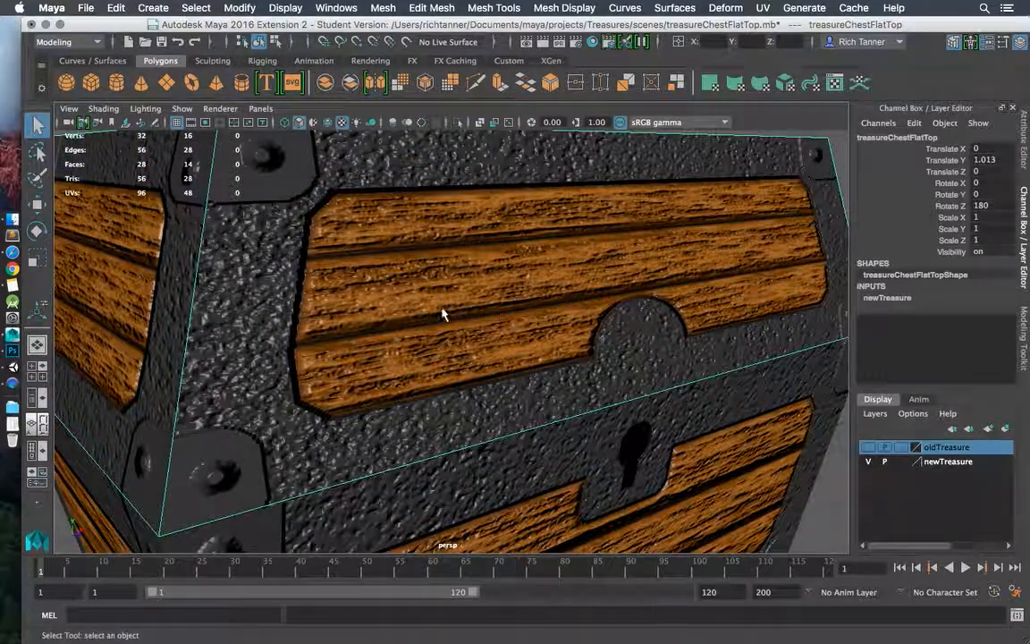
pyautogui.scroll(-5, 396, 286)
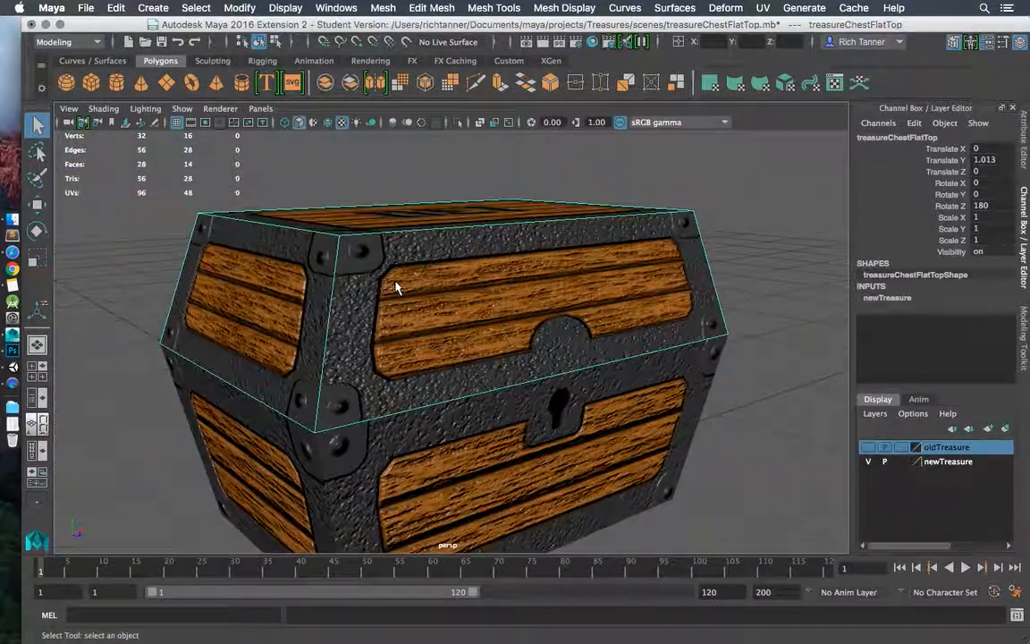
pyautogui.click(414, 434)
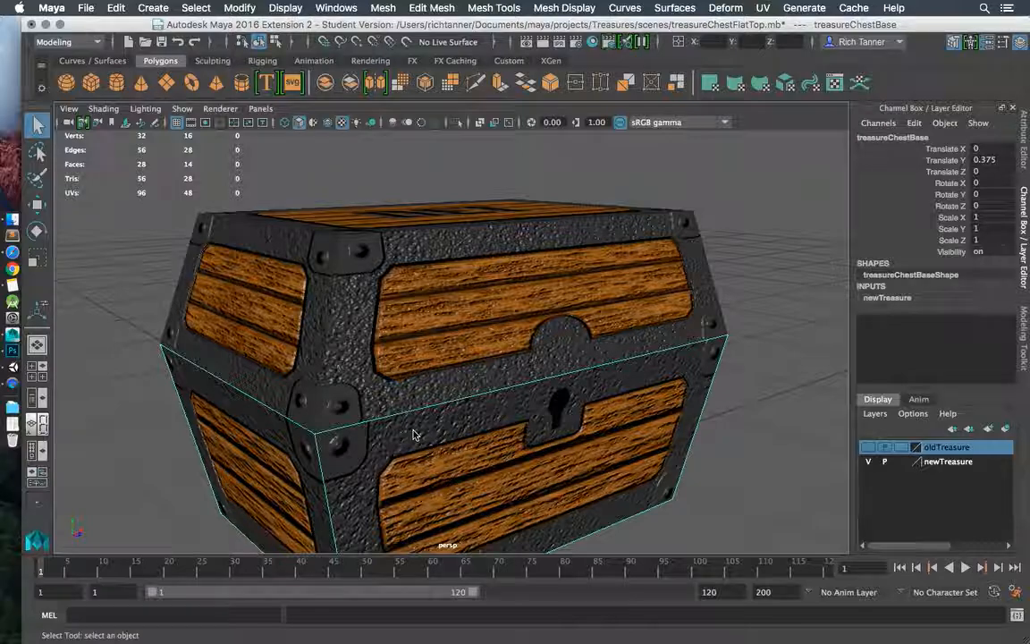
# - Test-open the flat lid by rotating it to about 68 degrees in X, undo the rotation, and return to the Select tool with nothing selected
pyautogui.click(394, 331)
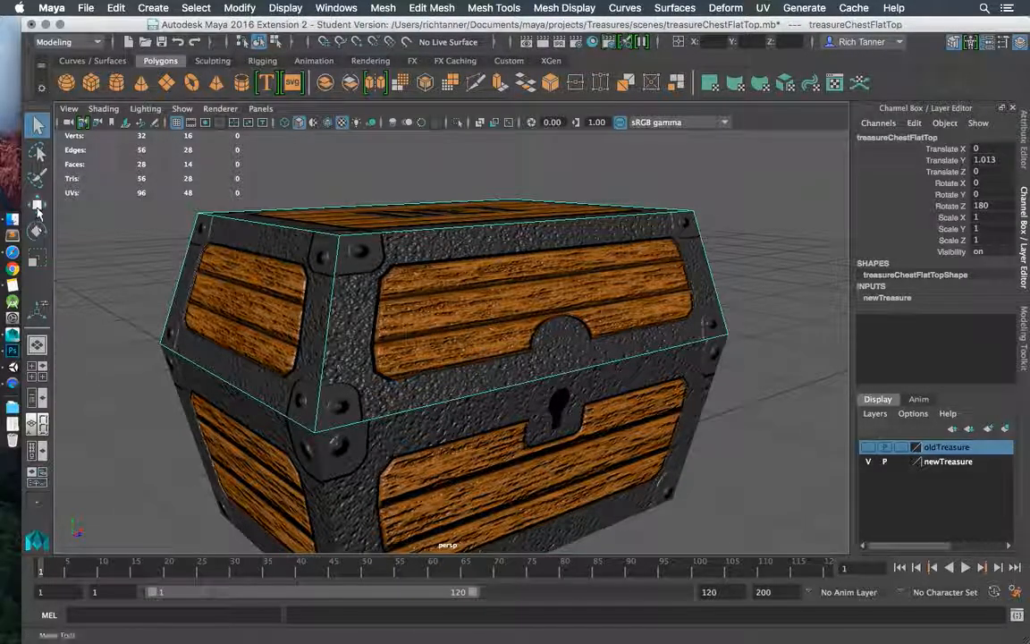
pyautogui.click(36, 231)
pyautogui.moveTo(488, 269); pyautogui.dragTo(476, 216)
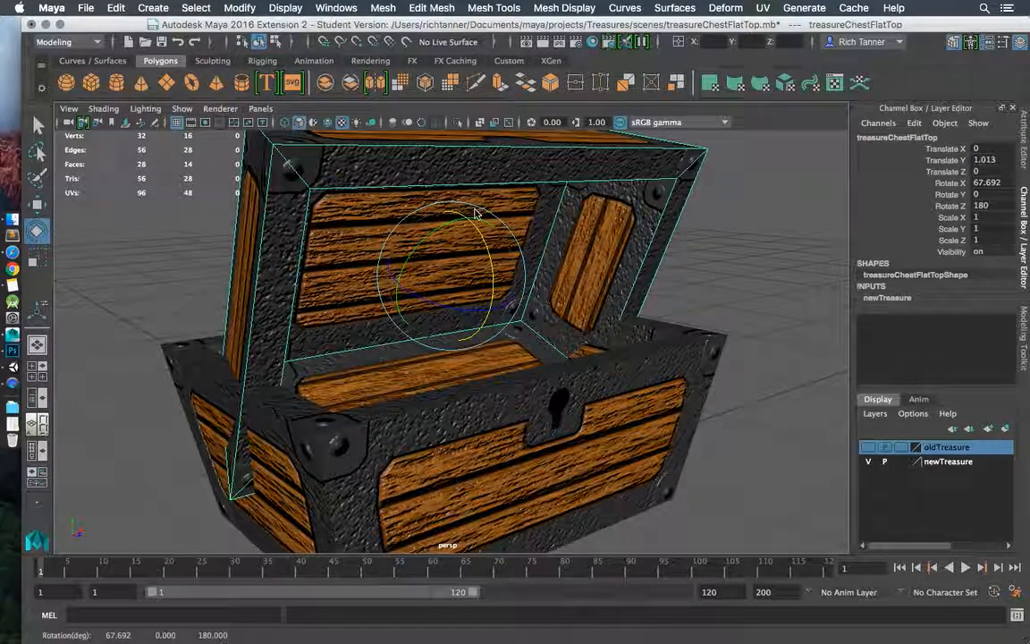
pyautogui.press('super+z')
pyautogui.click(718, 204)
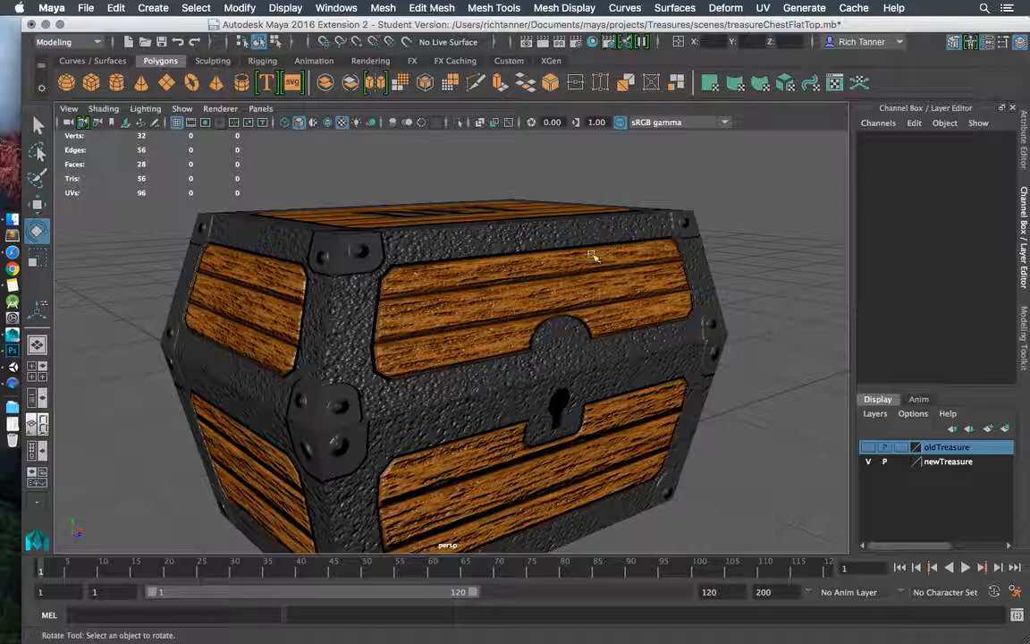
pyautogui.keyDown('alt'); pyautogui.moveTo(507, 304); pyautogui.dragTo(469, 357); pyautogui.keyUp('alt')
pyautogui.press('e')
pyautogui.click(450, 324)
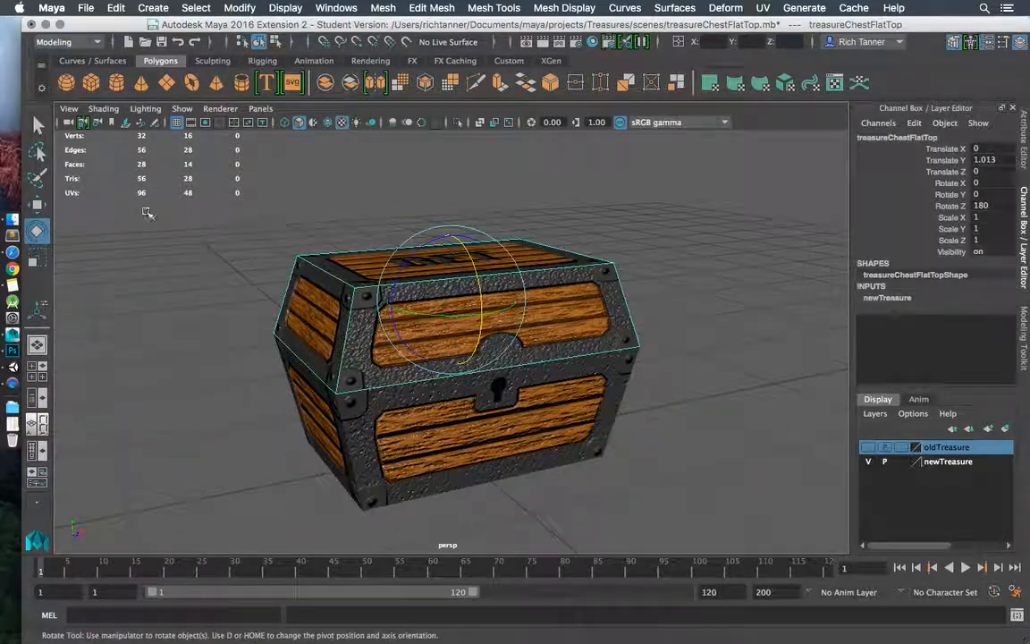
pyautogui.click(37, 125)
pyautogui.click(190, 243)
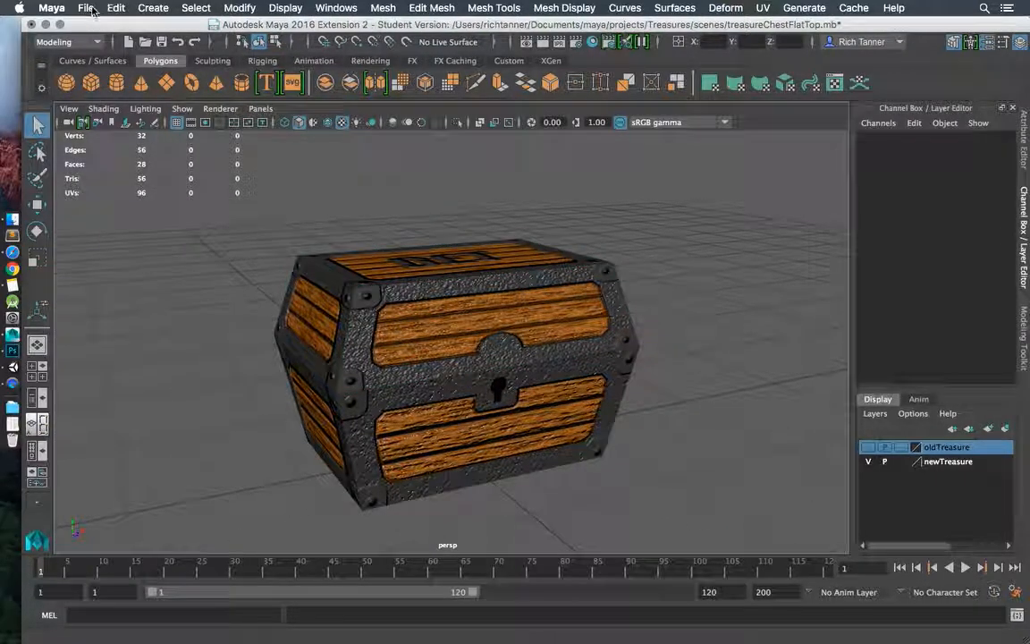
# - Check in the Plug-in Manager whether gameFbxExporter.bundle is set to Loaded and Auto load, and close the manager
pyautogui.click(86, 8)
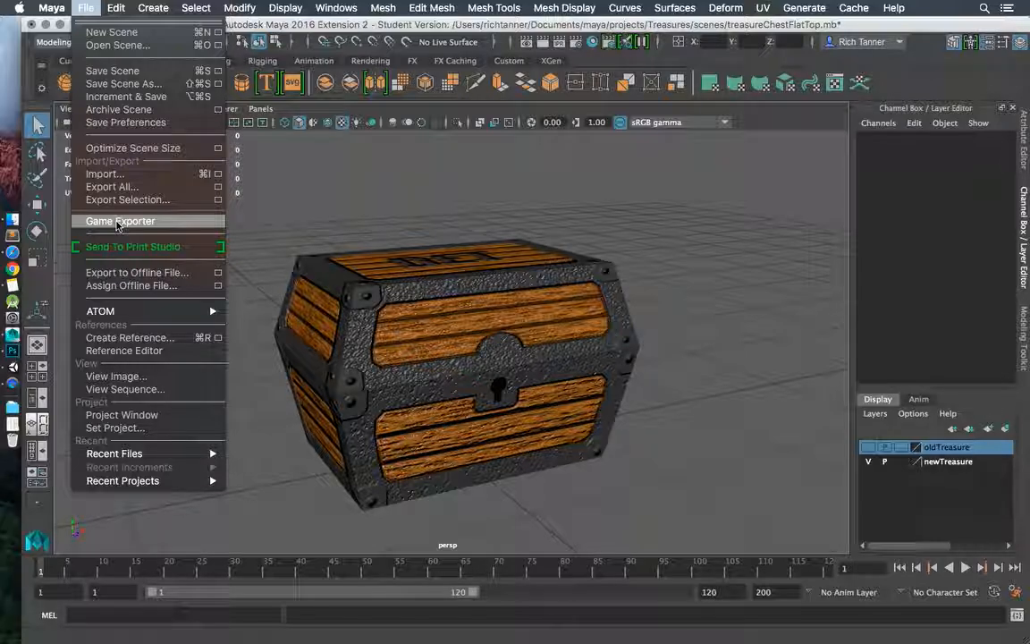
pyautogui.click(267, 222)
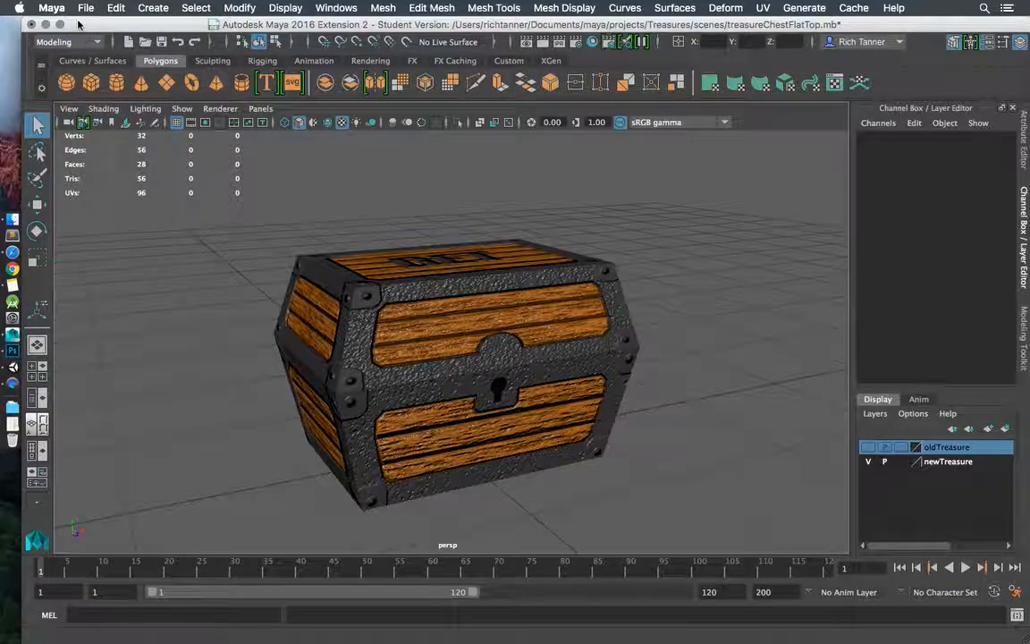
pyautogui.click(52, 8)
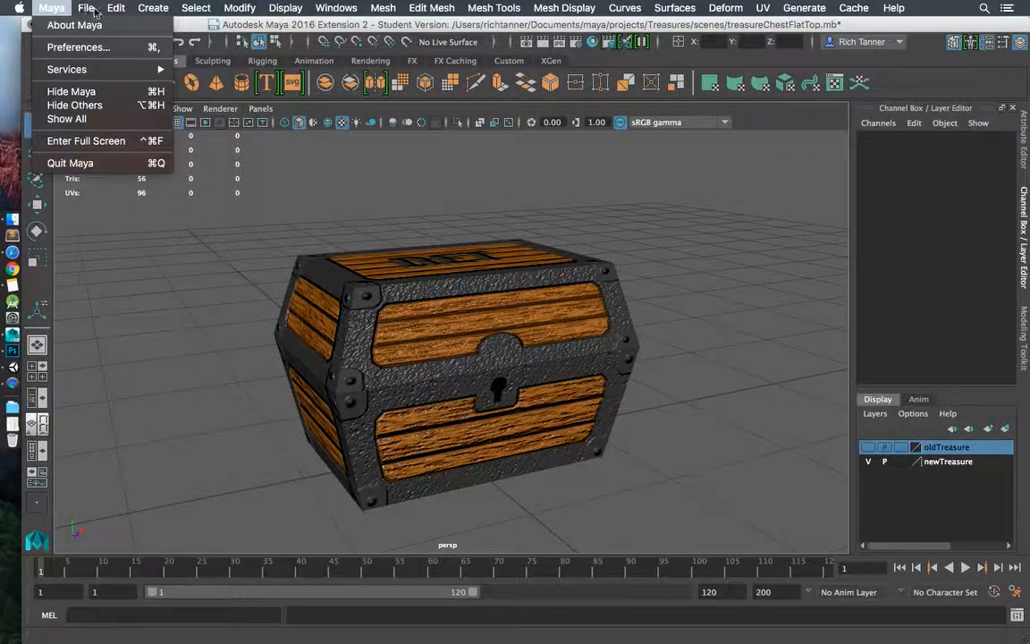
pyautogui.moveTo(336, 8)
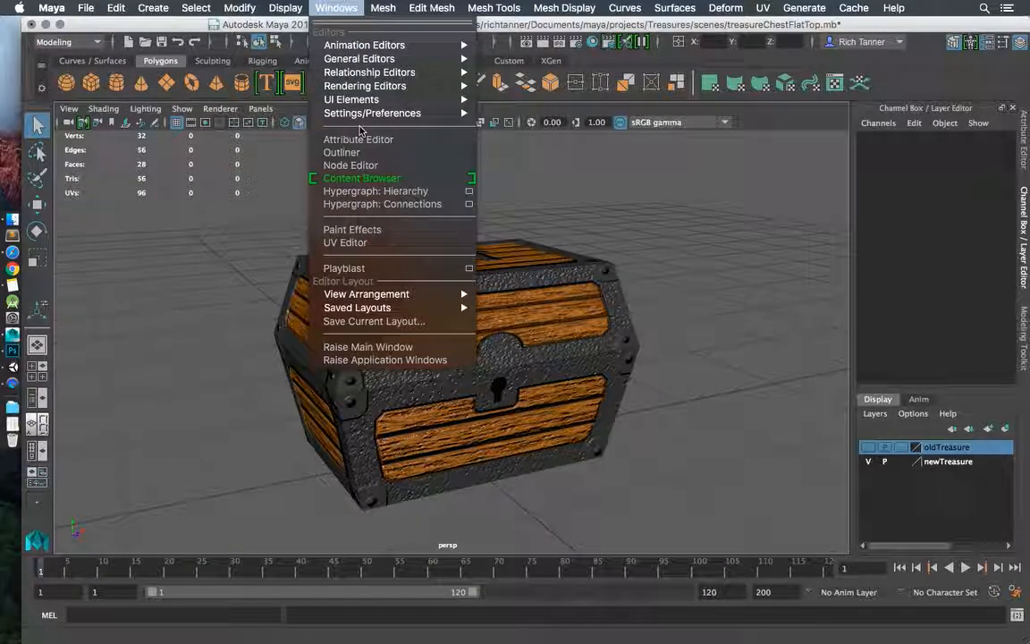
pyautogui.moveTo(381, 115)
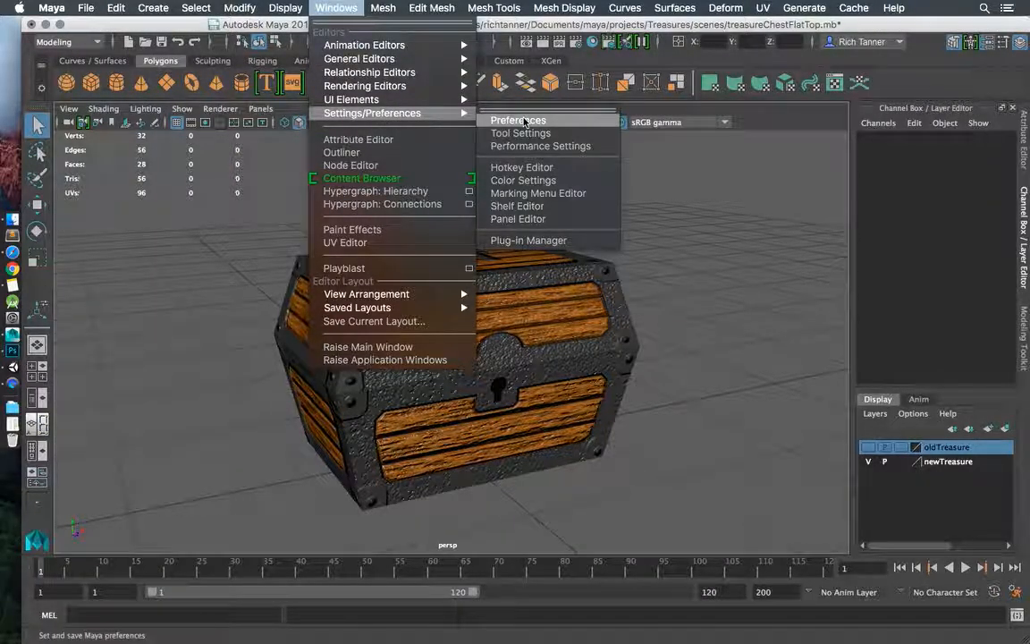
pyautogui.click(522, 242)
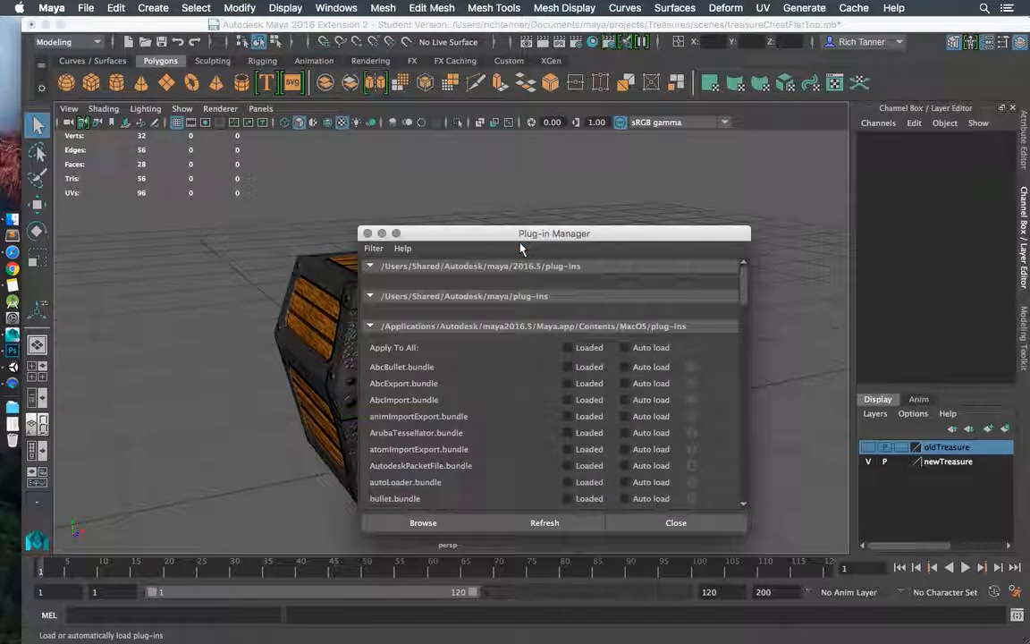
pyautogui.scroll(-6, 475, 394)
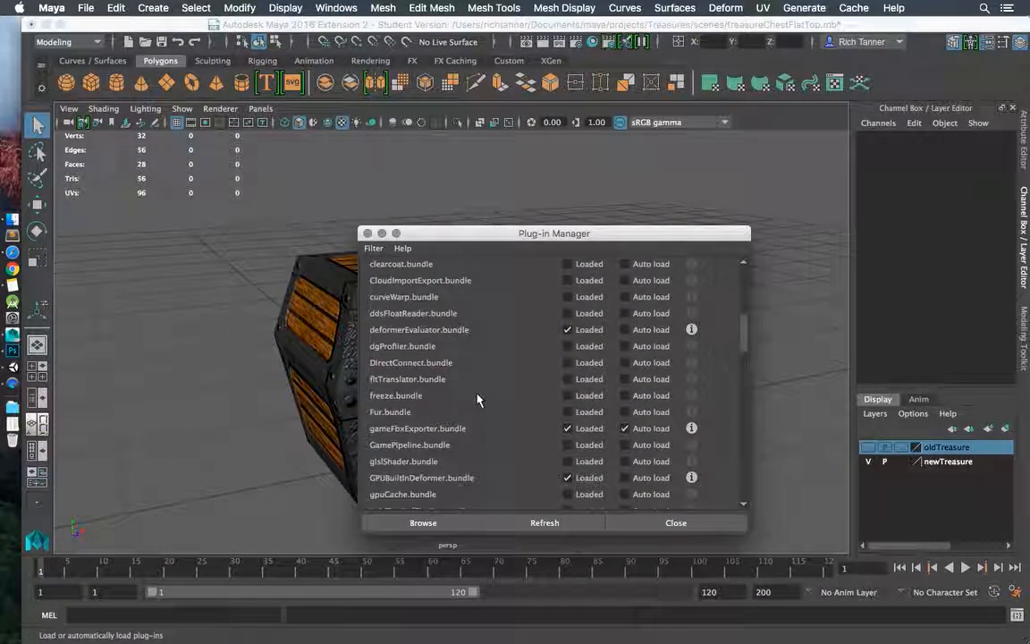
pyautogui.scroll(-3, 474, 401)
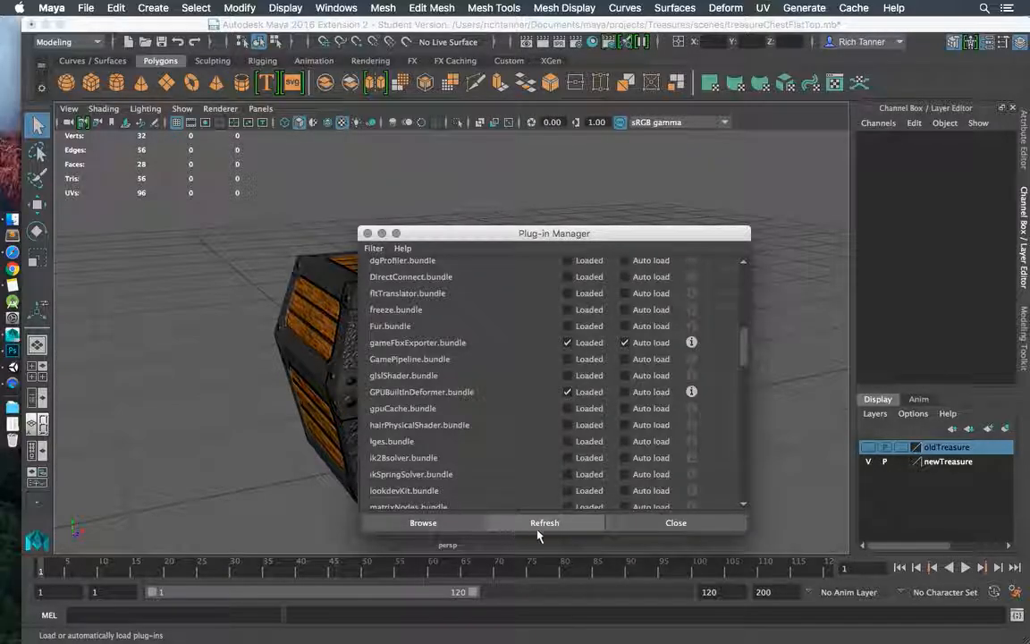
pyautogui.click(674, 530)
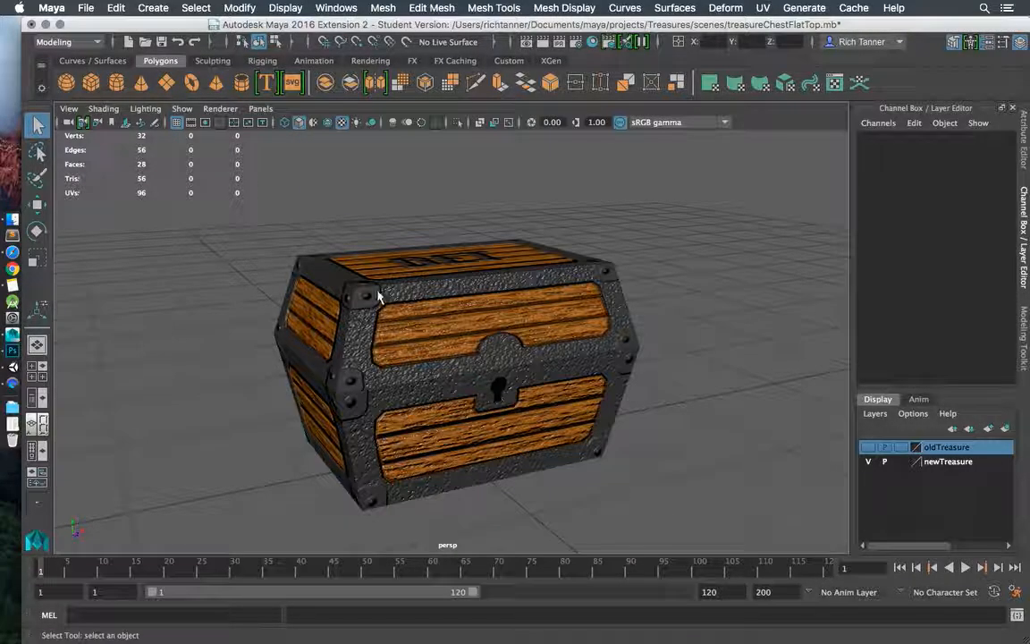
# - Select the new chest's flat lid and base together and make newTreasure the active display layer, keeping oldTreasure hidden
pyautogui.keyDown('alt'); pyautogui.moveTo(291, 264); pyautogui.dragTo(382, 305); pyautogui.keyUp('alt')
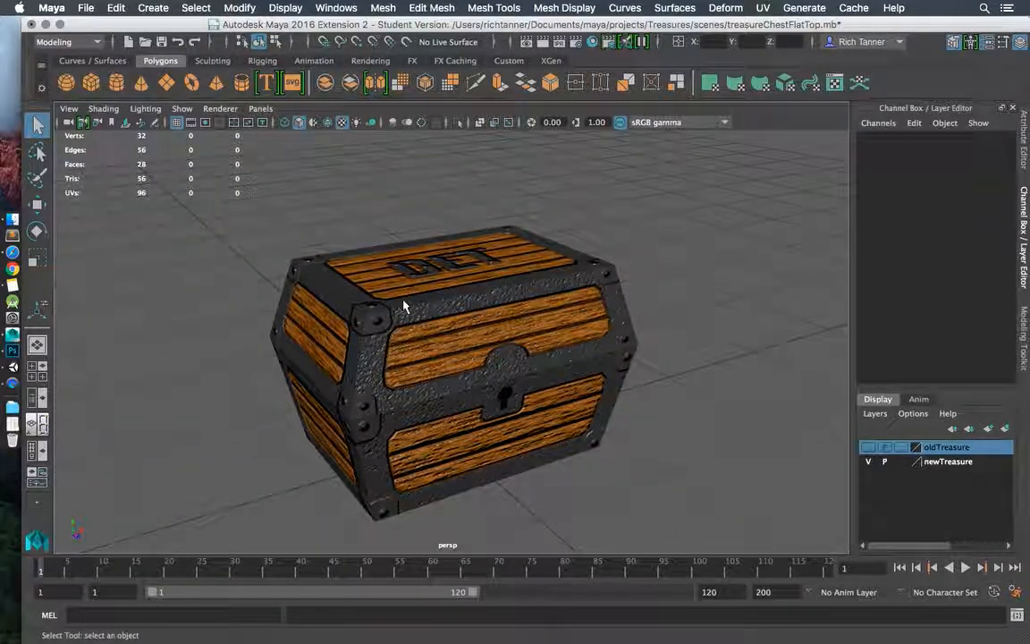
pyautogui.click(402, 306)
pyautogui.click(391, 382)
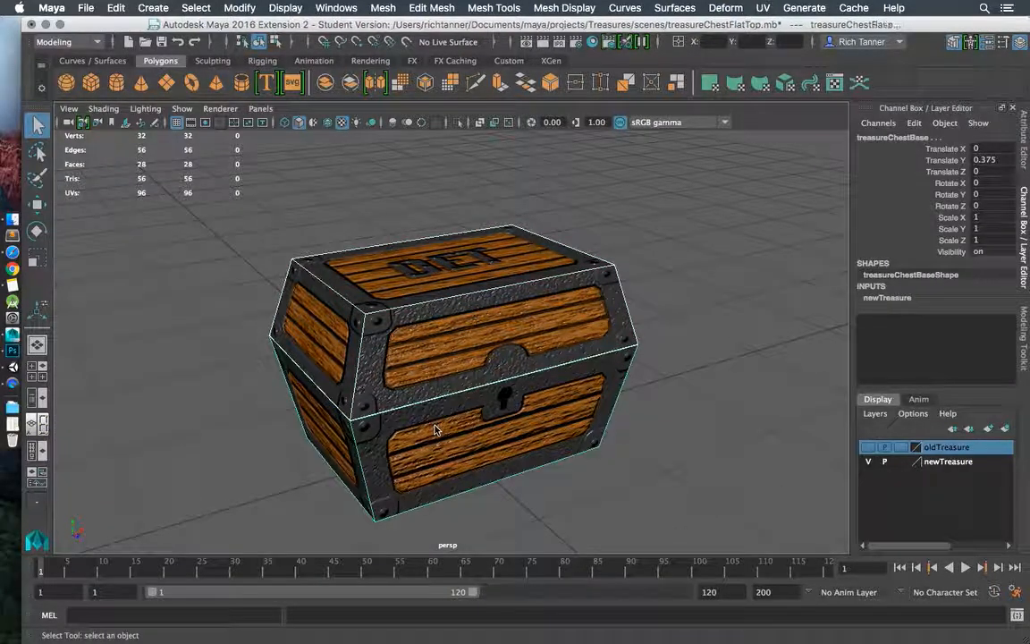
pyautogui.click(868, 448)
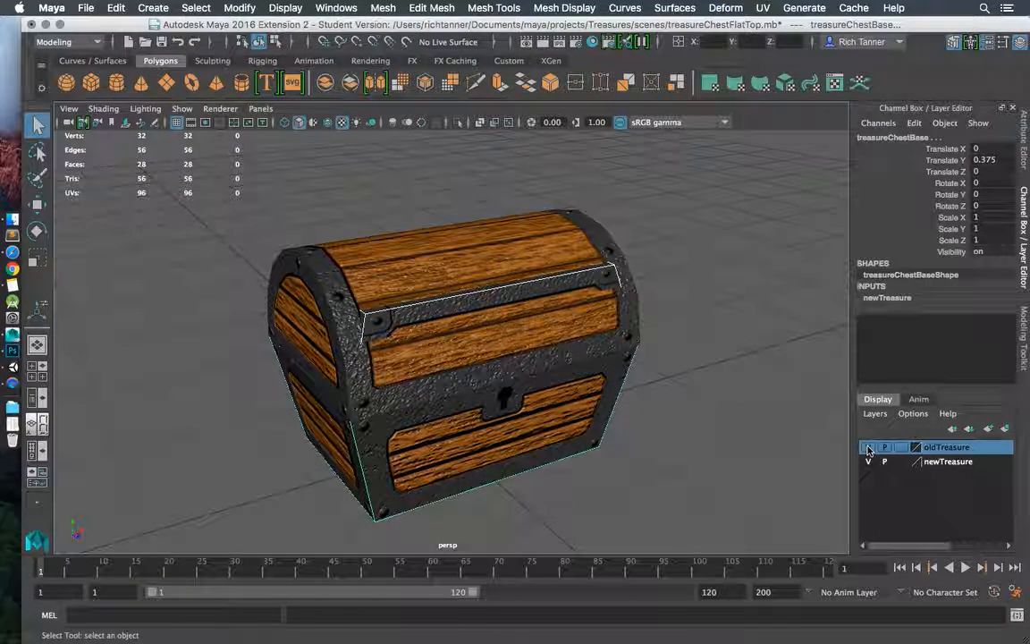
pyautogui.click(869, 448)
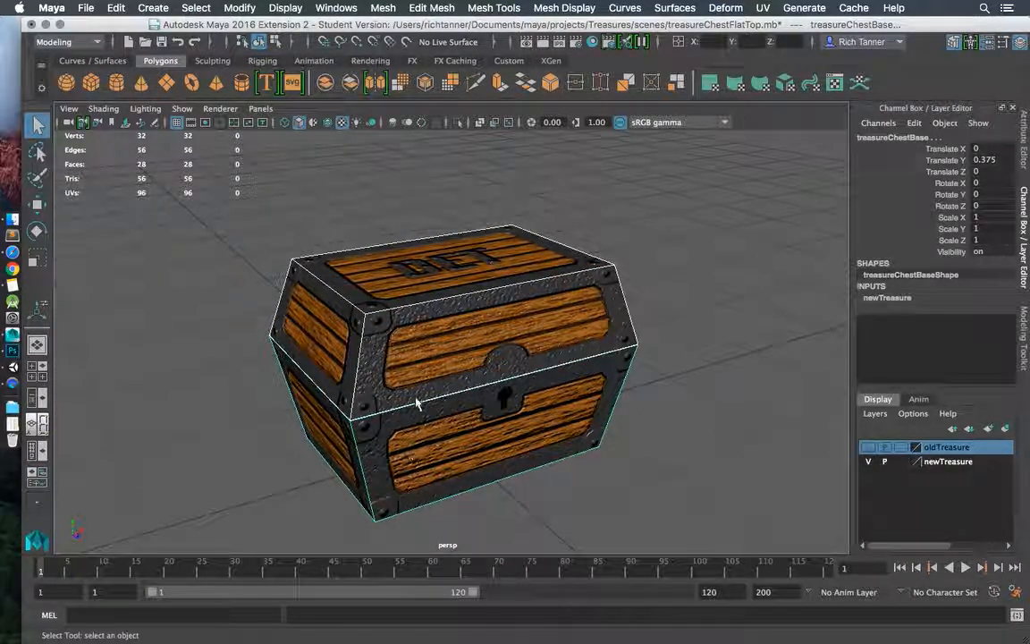
pyautogui.click(975, 461)
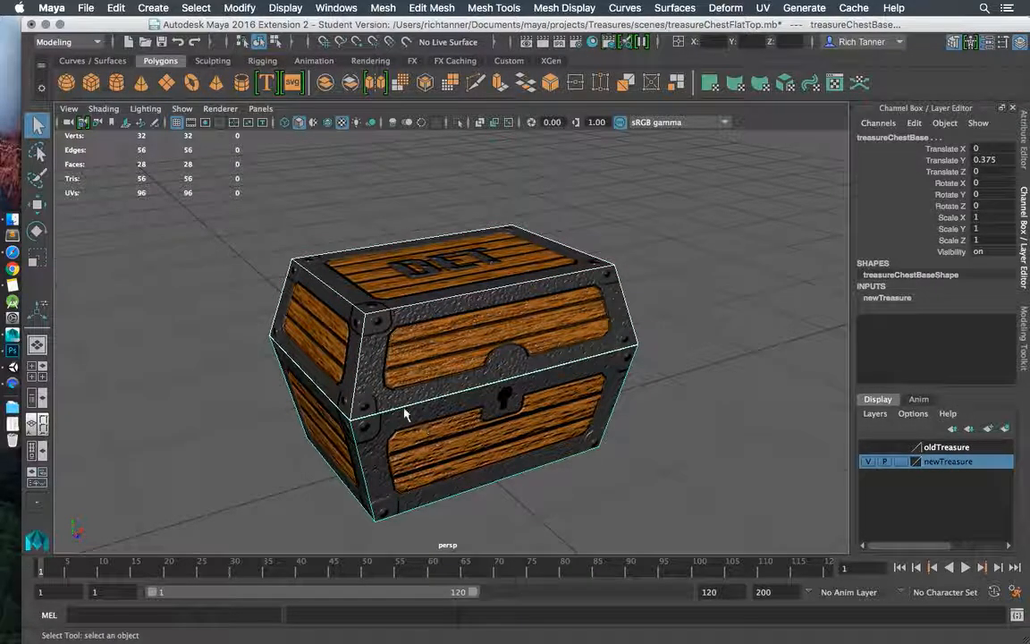
# - Open the Game Exporter for the selected chest and move its window away from the middle of the model
pyautogui.click(86, 8)
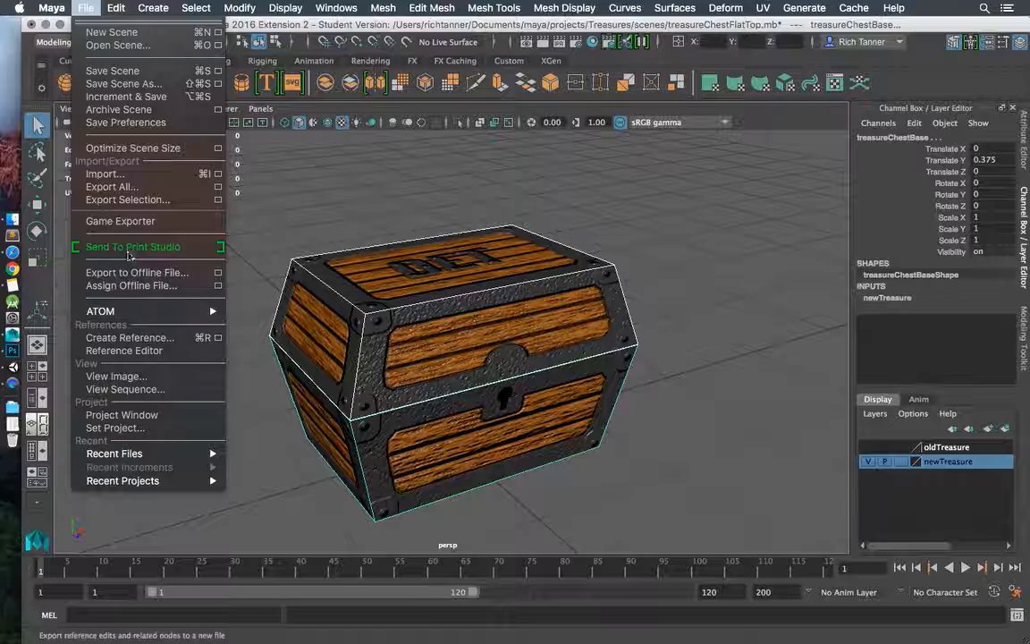
pyautogui.click(123, 222)
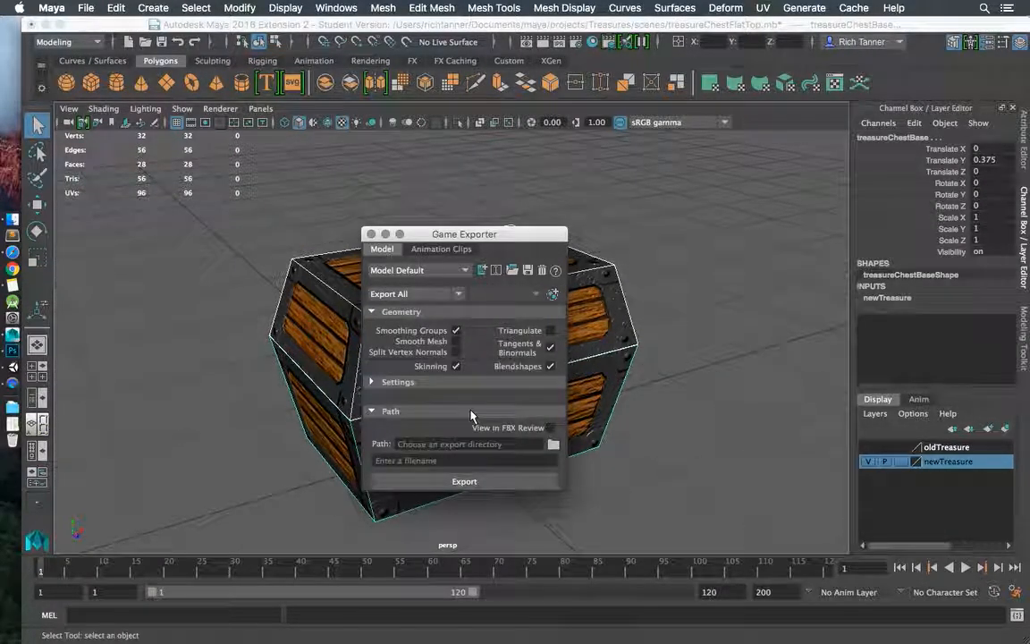
pyautogui.moveTo(453, 240); pyautogui.dragTo(375, 155)
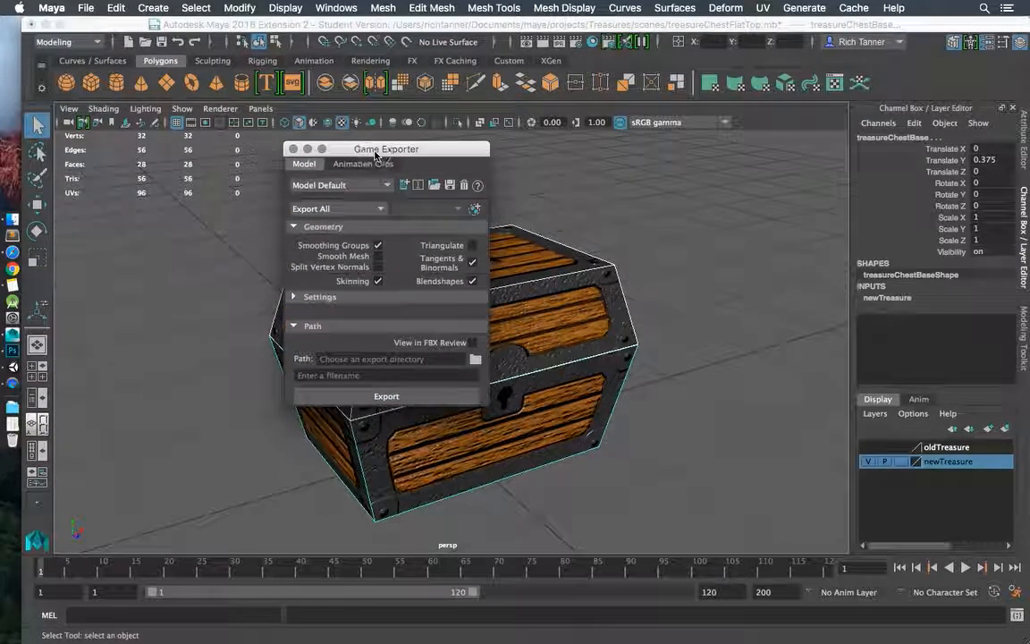
# - Set the Game Exporter to Export Selection and choose FBX 2016/2017 as the FBX version in its settings
pyautogui.click(382, 211)
pyautogui.click(347, 238)
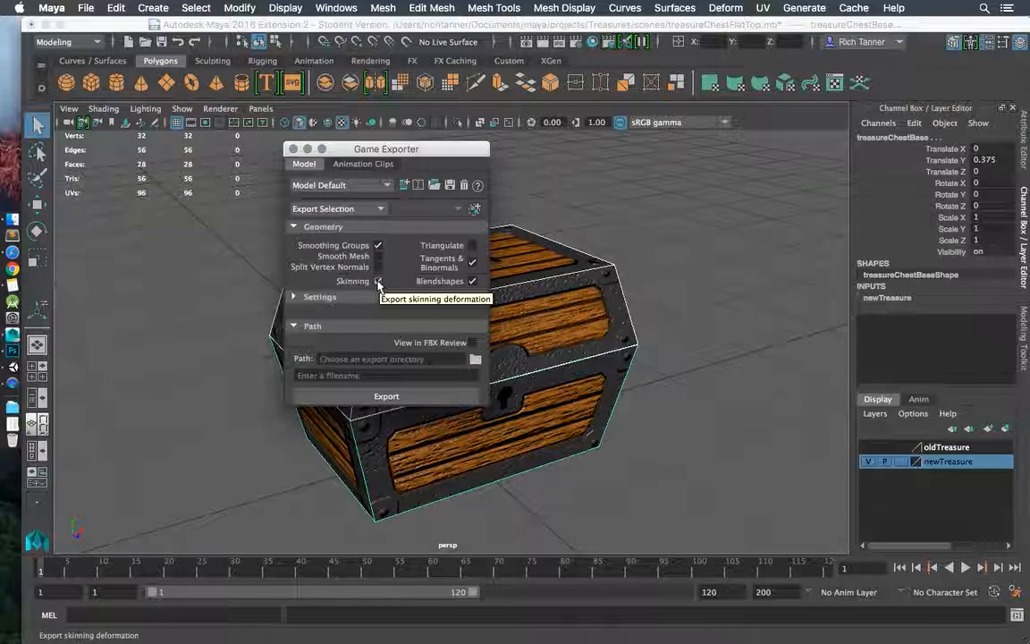
pyautogui.click(294, 298)
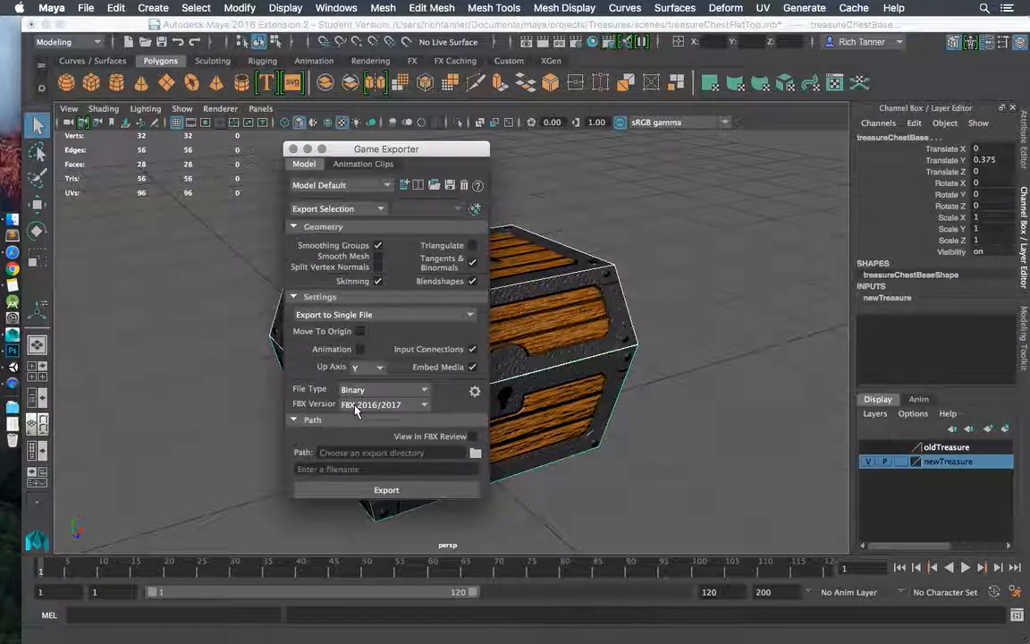
pyautogui.click(425, 407)
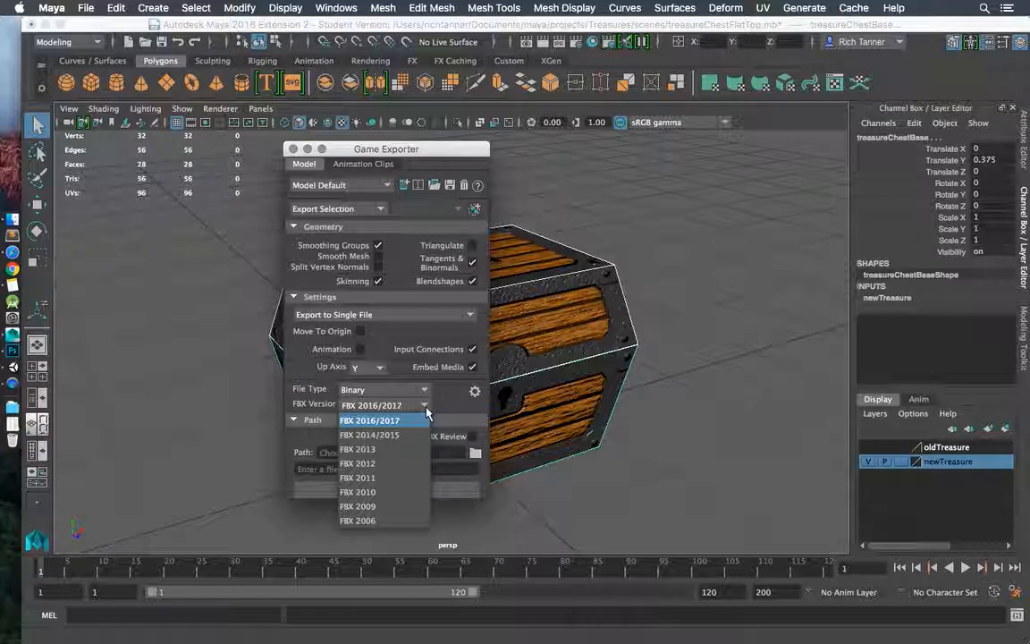
pyautogui.click(384, 420)
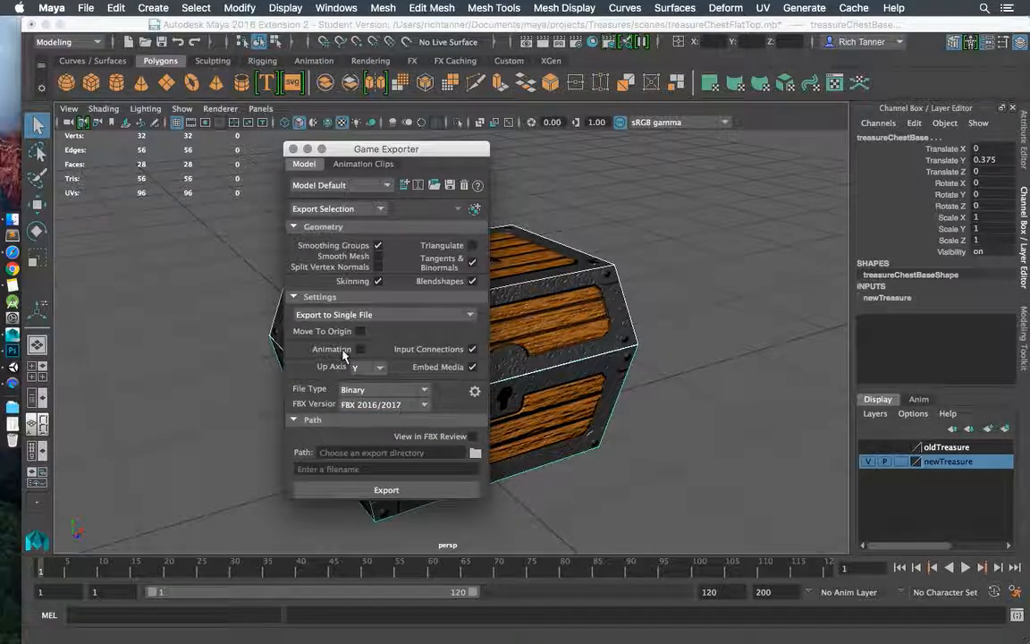
pyautogui.click(299, 302)
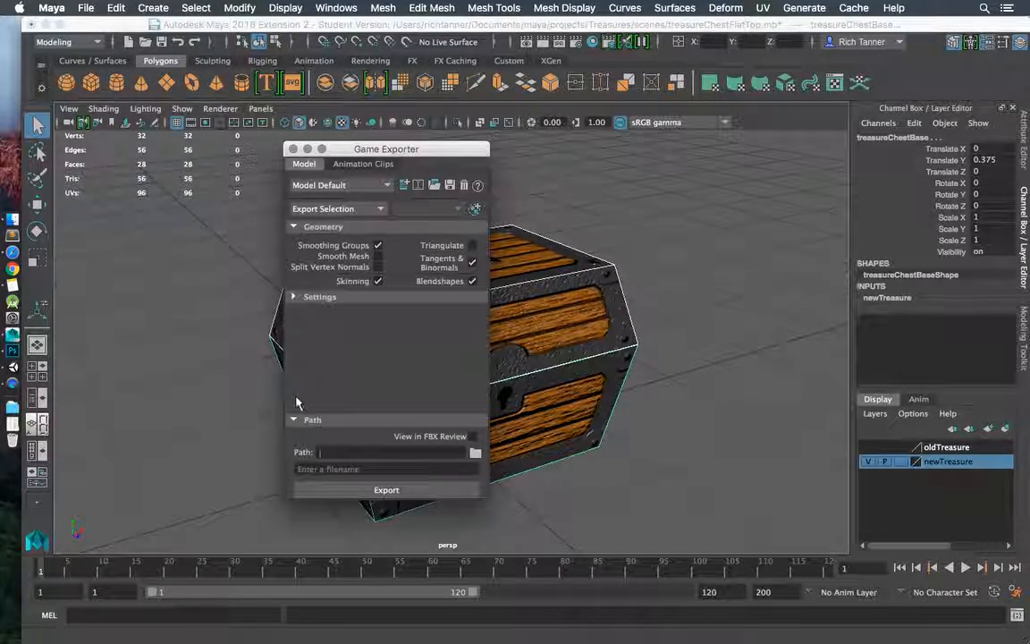
# - Choose the Treasures project's assets folder as the export directory for the FBX file
pyautogui.click(317, 420)
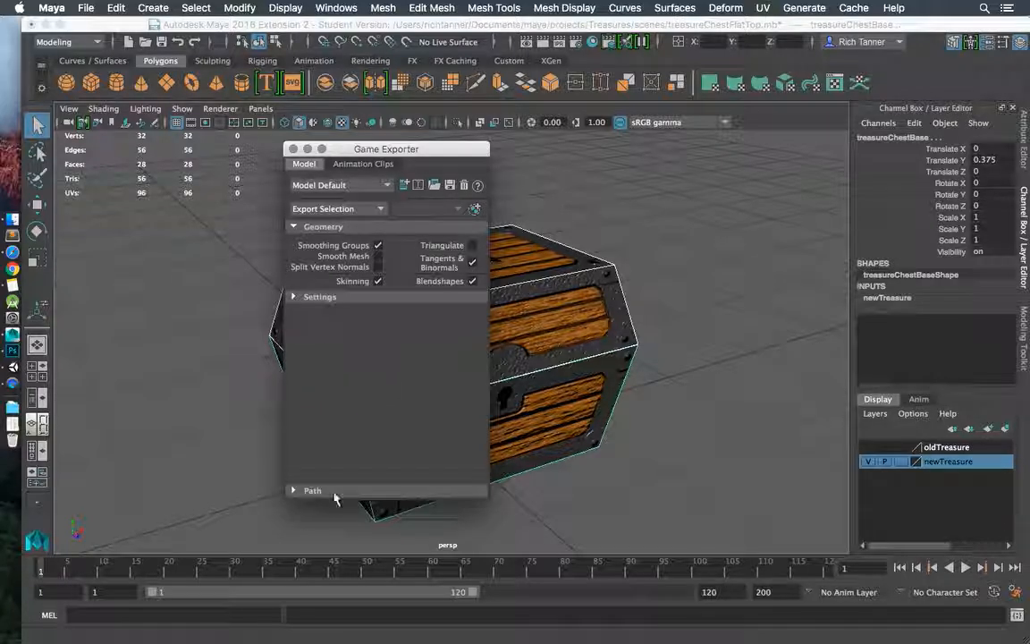
pyautogui.click(294, 490)
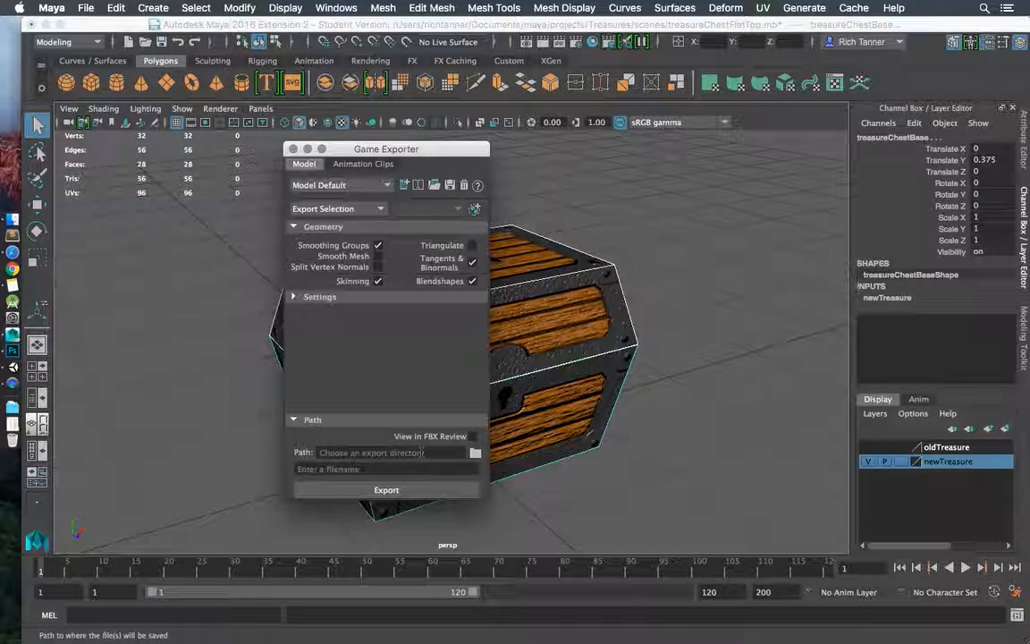
pyautogui.click(475, 452)
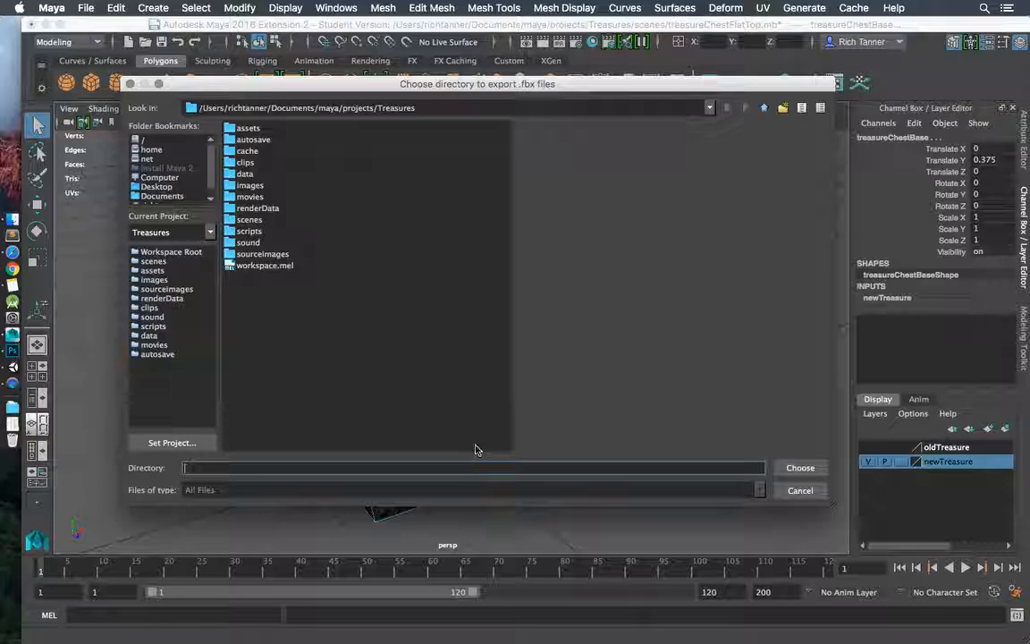
pyautogui.click(248, 130)
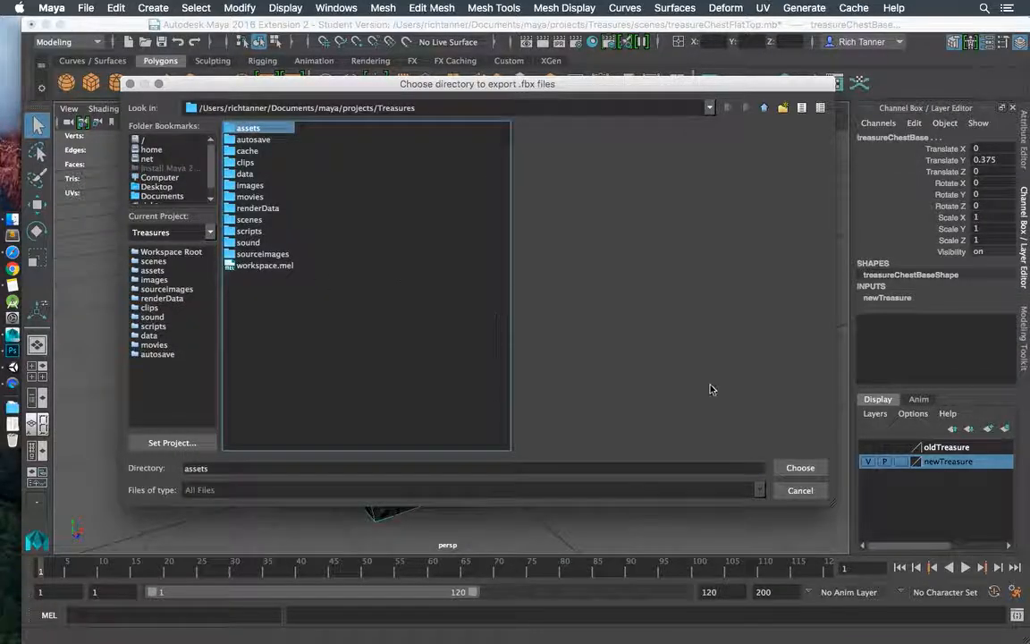
pyautogui.click(800, 468)
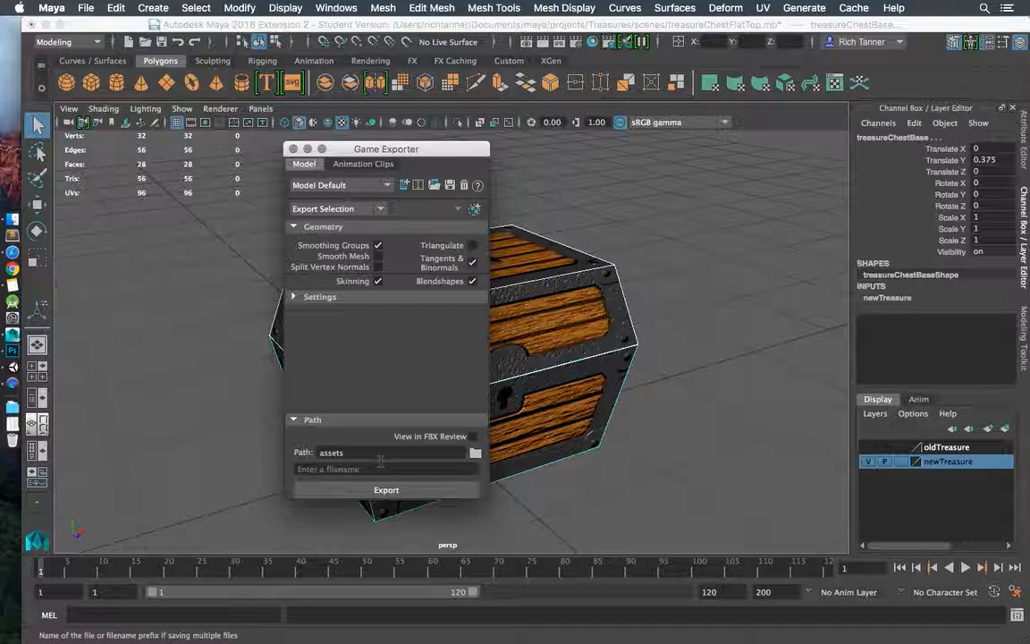
# - Export the selected chest under the filename FlatTreasureChest, and close the Game Exporter with nothing left selected
pyautogui.click(380, 467)
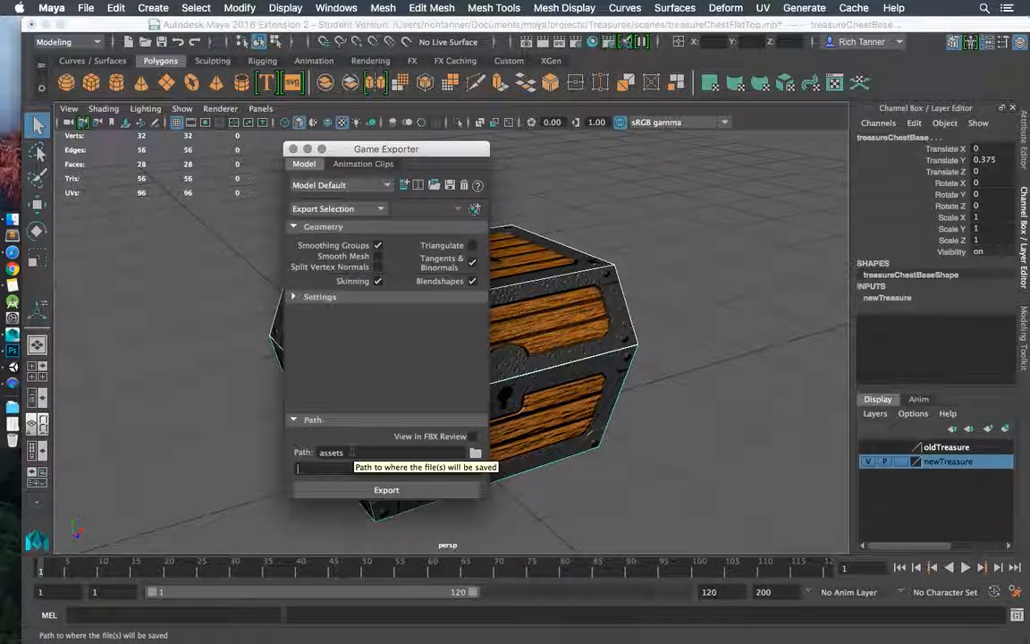
pyautogui.write('Flat')
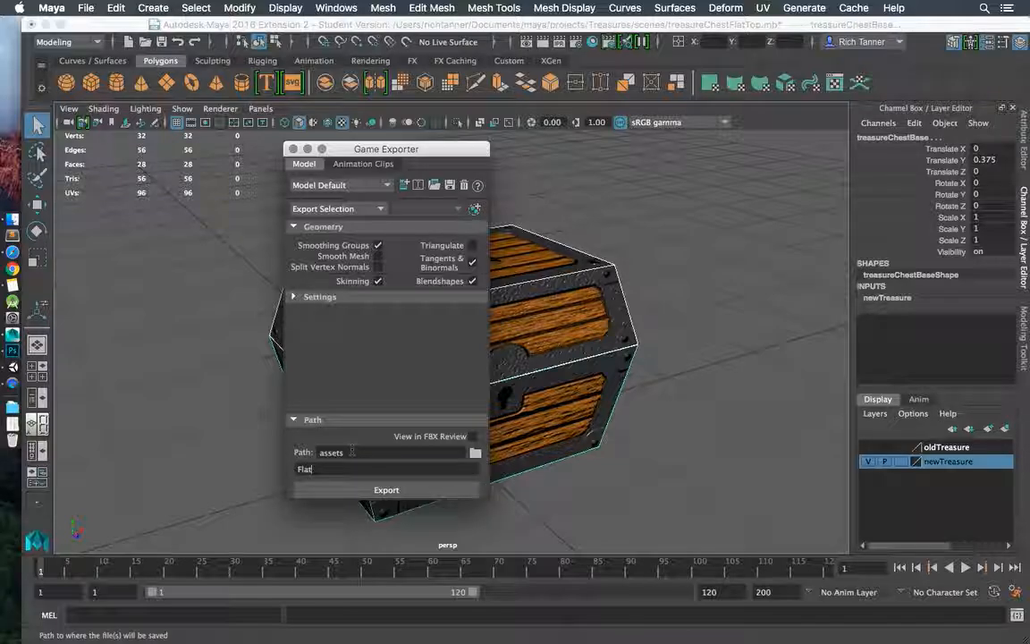
pyautogui.write('Treasure')
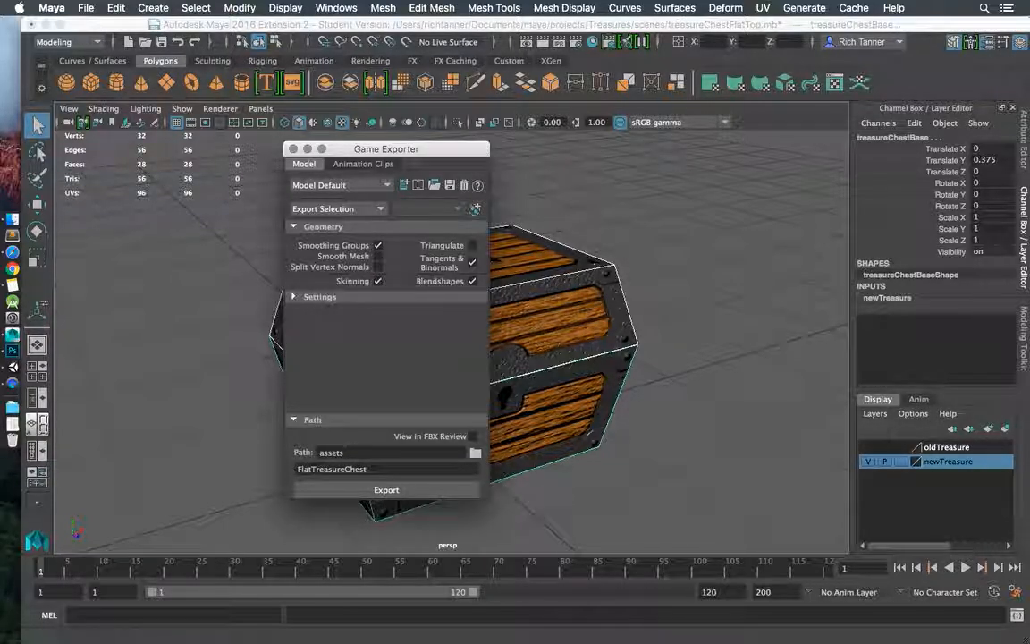
pyautogui.write('Chest')
pyautogui.click(361, 490)
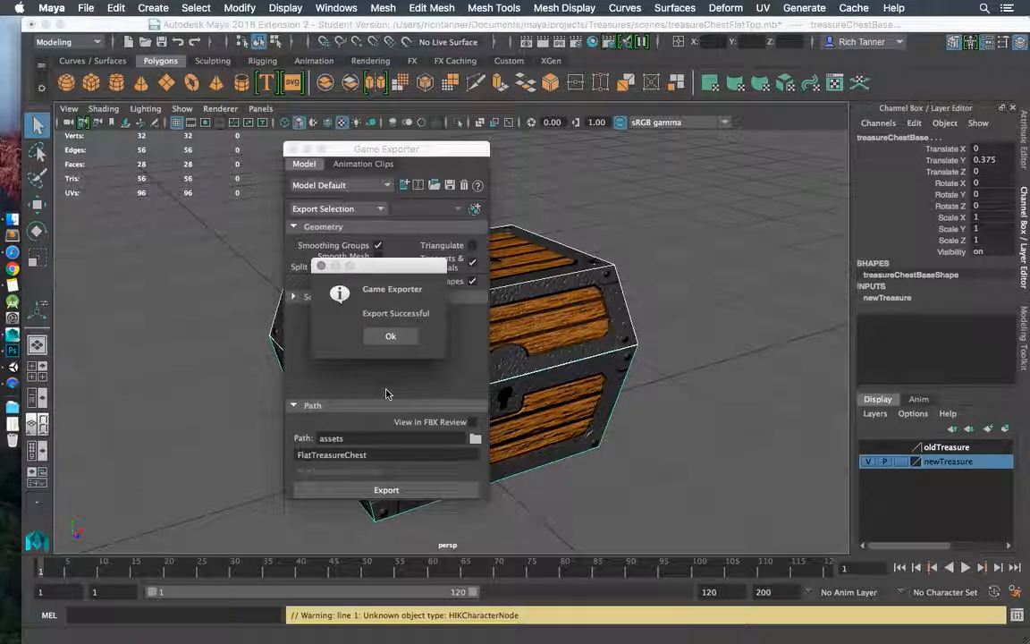
pyautogui.click(390, 339)
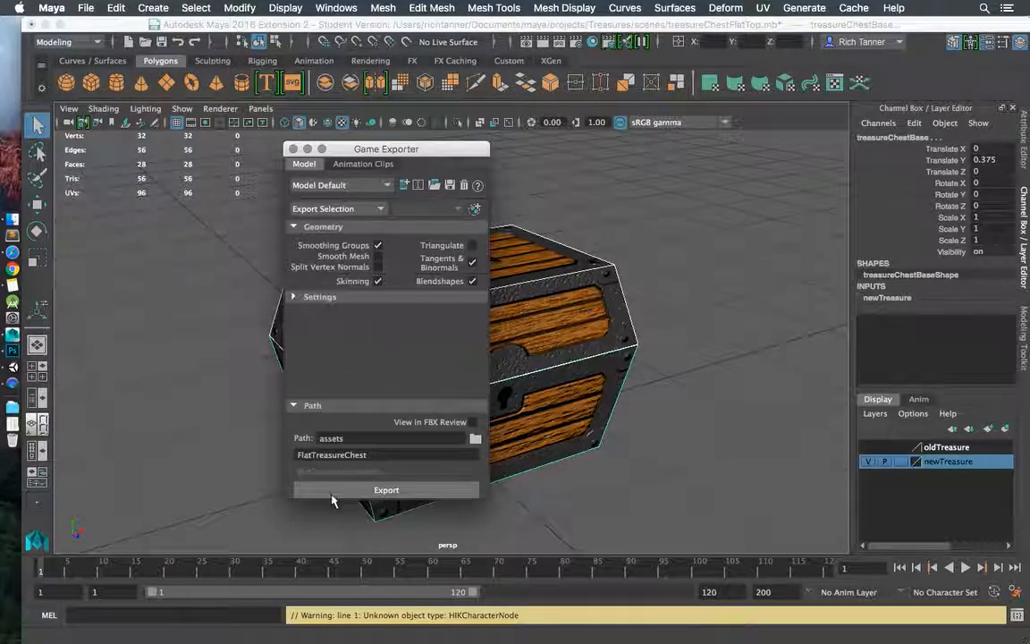
pyautogui.click(292, 150)
pyautogui.click(289, 206)
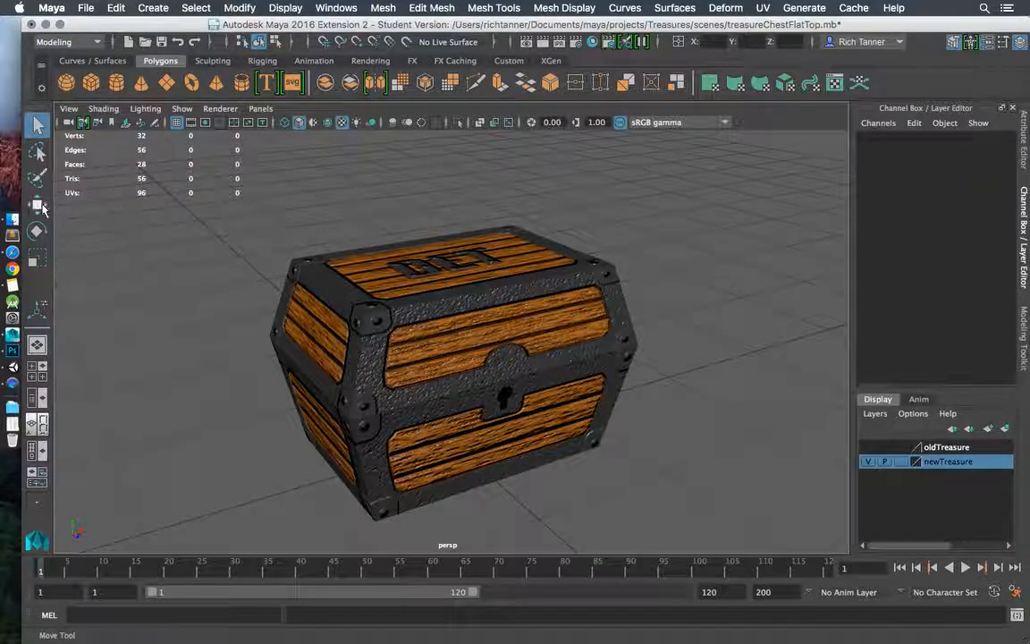
# - Switch to Finder and open the assets folder of the Treasures project under Documents/maya/projects to locate the exported FBX
pyautogui.click(17, 221)
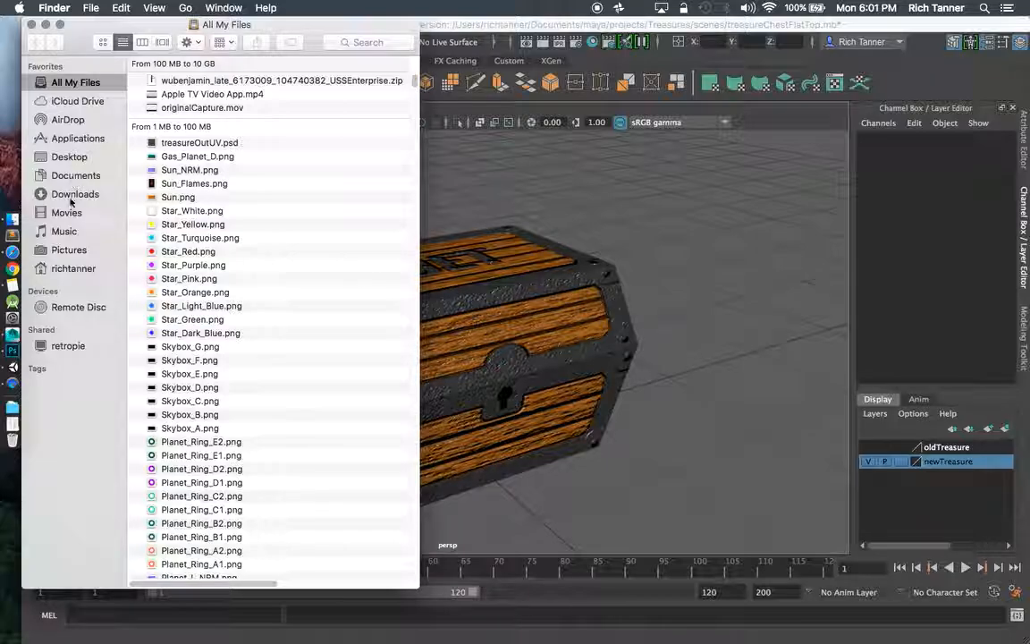
pyautogui.click(67, 268)
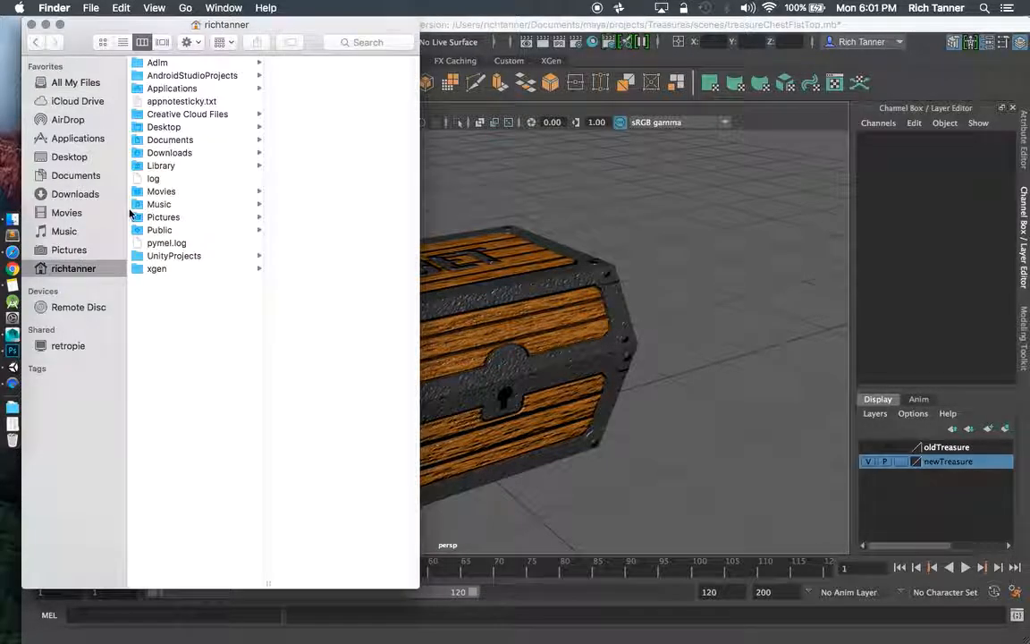
pyautogui.click(85, 175)
pyautogui.click(179, 89)
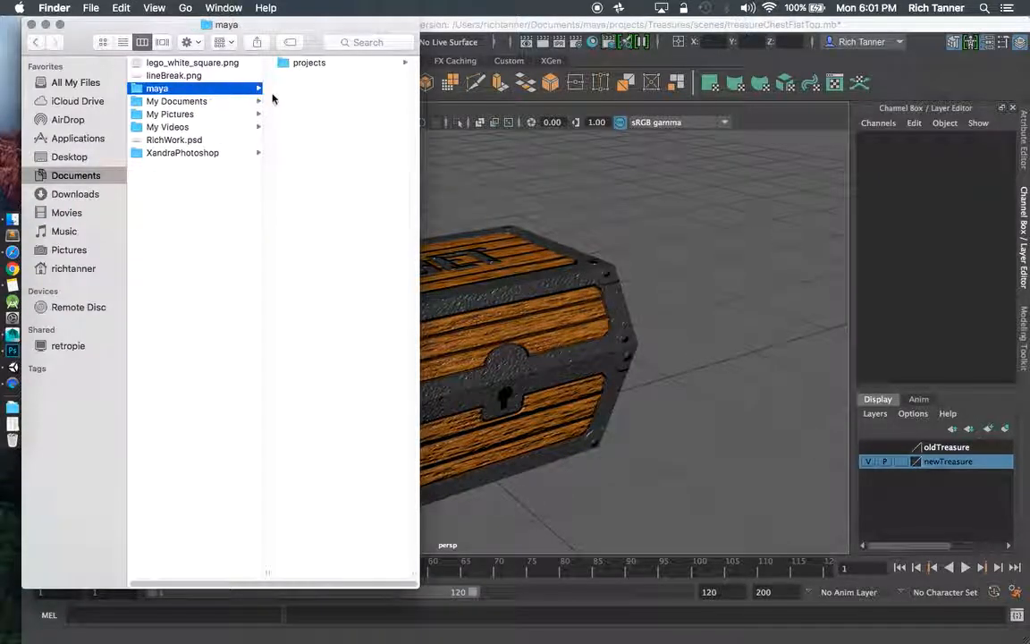
pyautogui.click(307, 64)
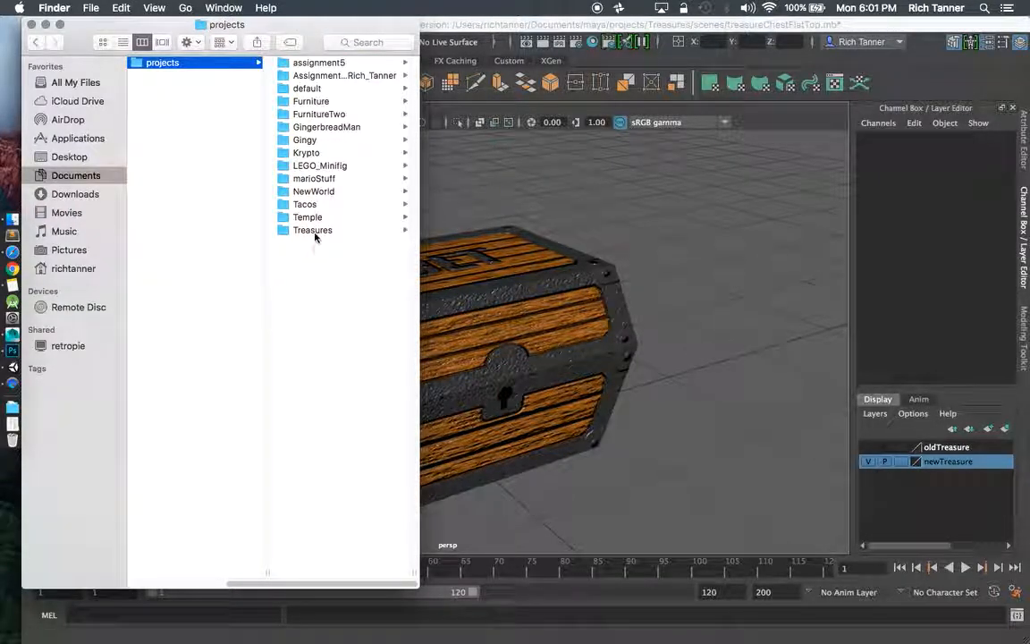
pyautogui.click(317, 230)
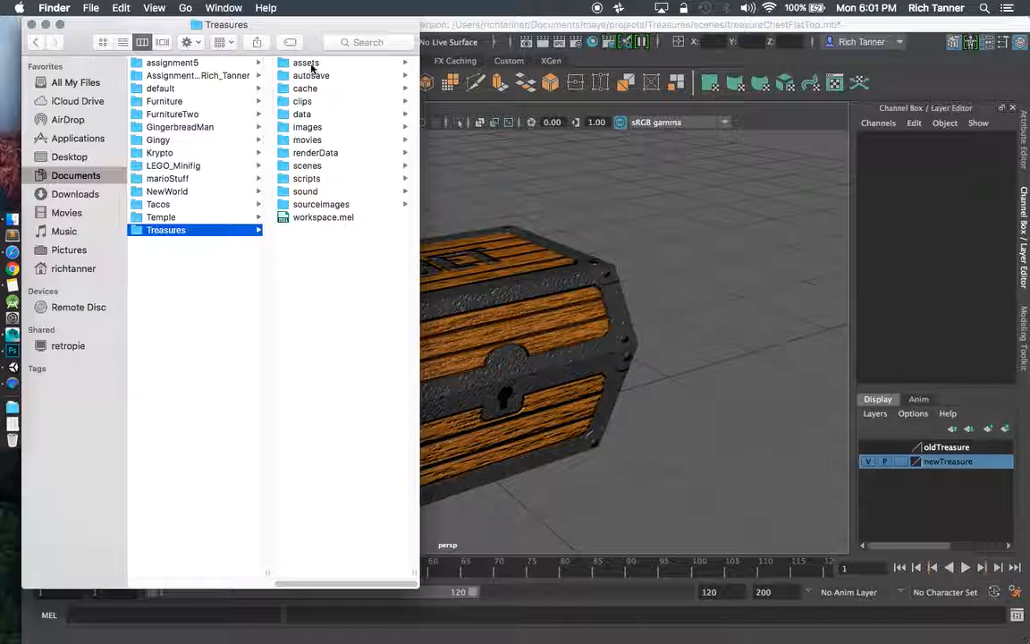
pyautogui.click(307, 64)
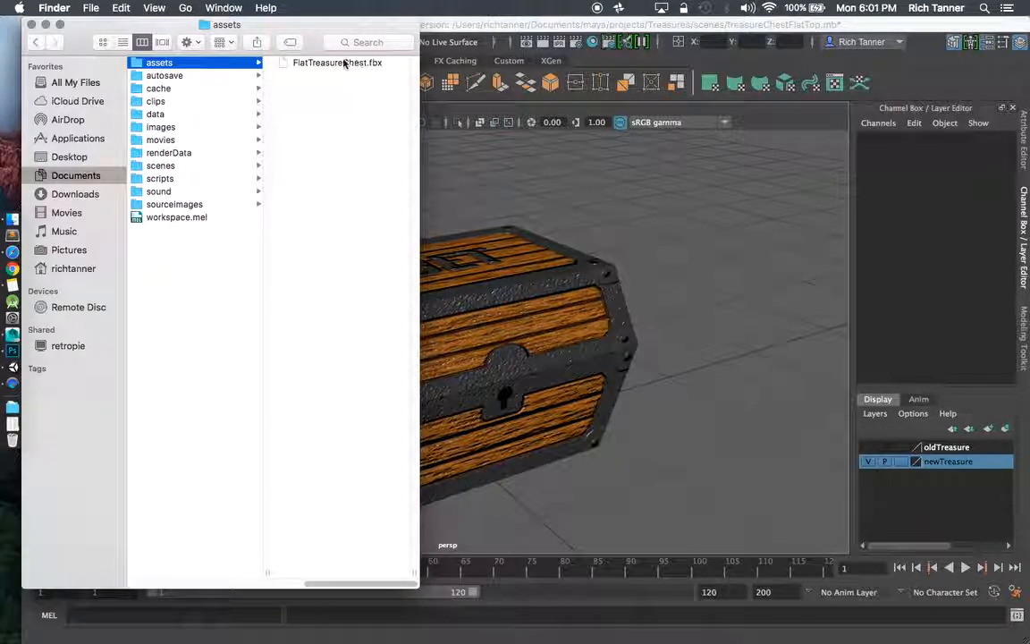
# - Shorten the Finder window showing the assets folder and move it off the chest model
pyautogui.moveTo(299, 25); pyautogui.dragTo(816, 79)
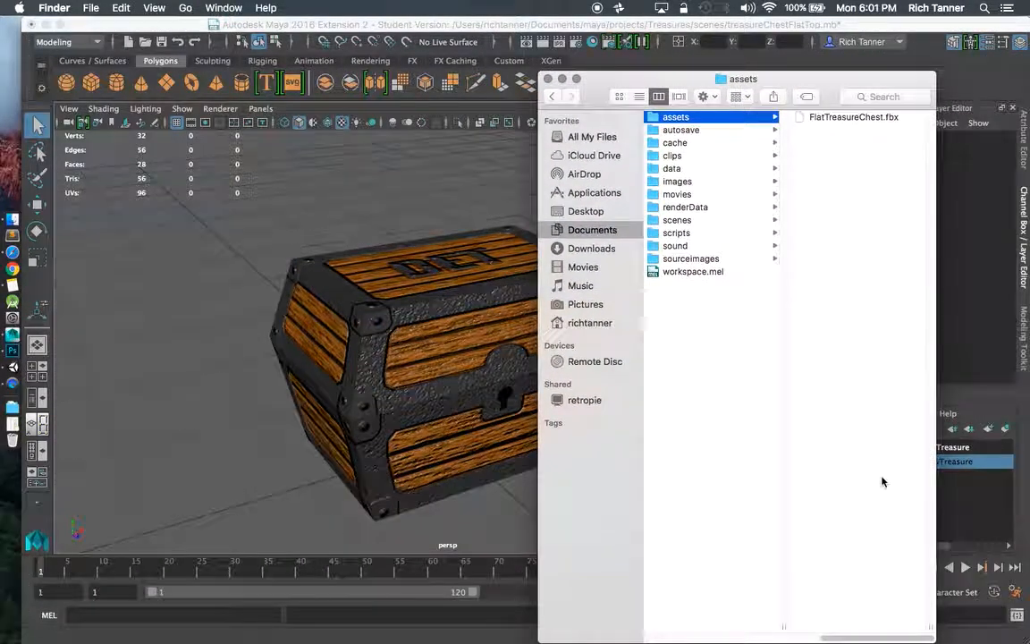
pyautogui.moveTo(933, 641); pyautogui.dragTo(963, 534)
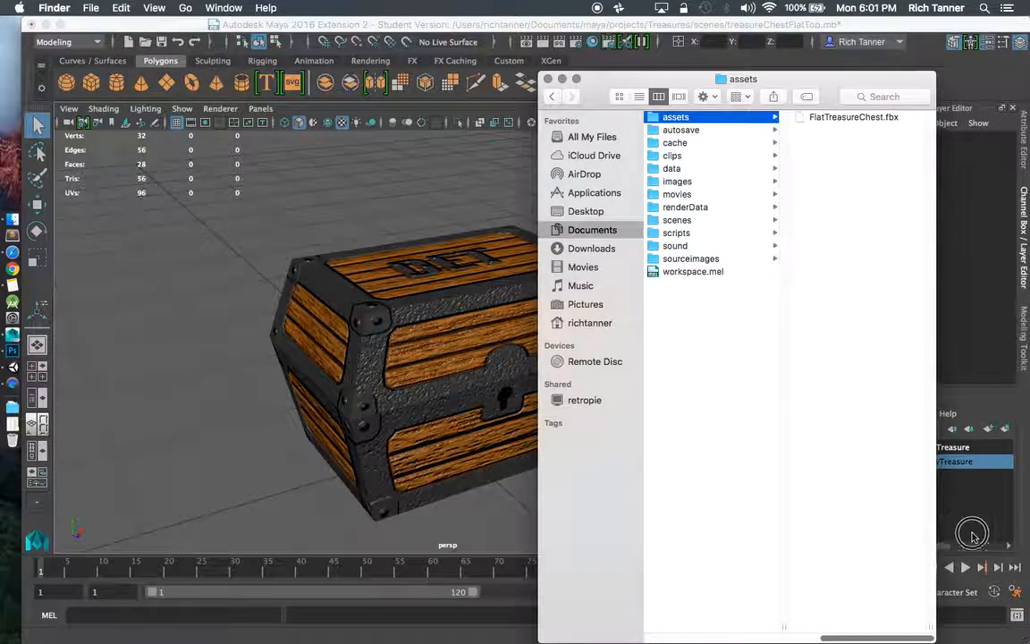
pyautogui.moveTo(826, 641); pyautogui.dragTo(819, 489)
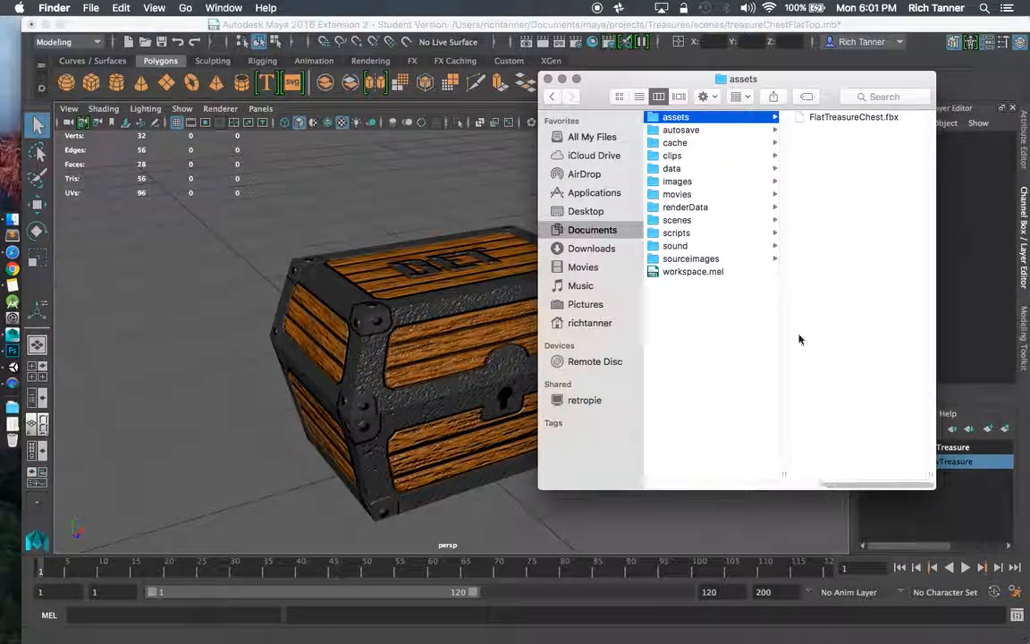
pyautogui.moveTo(613, 83); pyautogui.dragTo(696, 59)
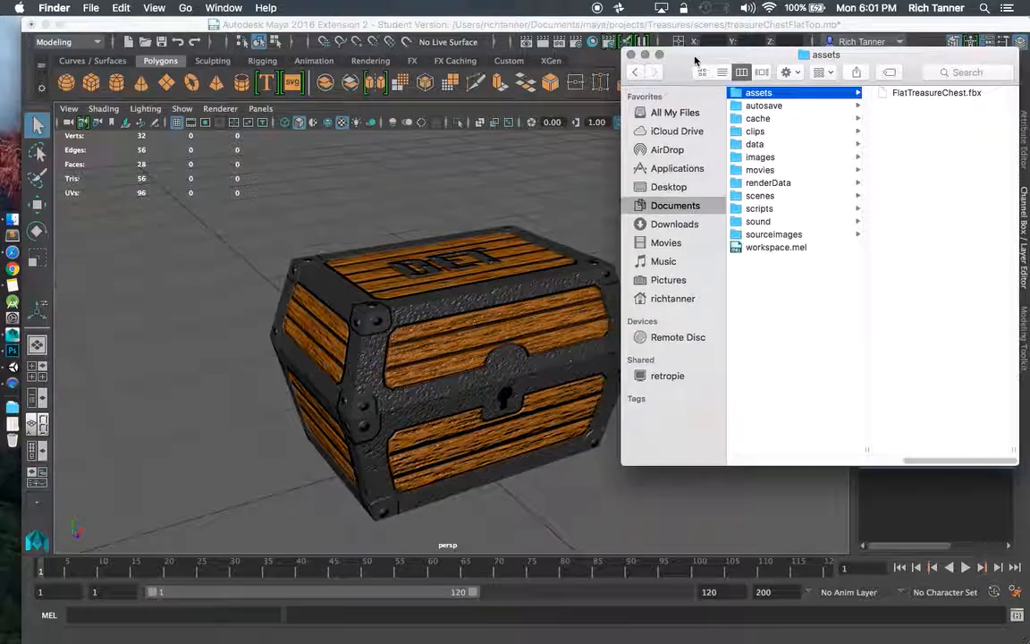
# - Switch to Unity and view the YouDemo scene from the front, with the box pyramid and red sphere in sight
pyautogui.click(30, 361)
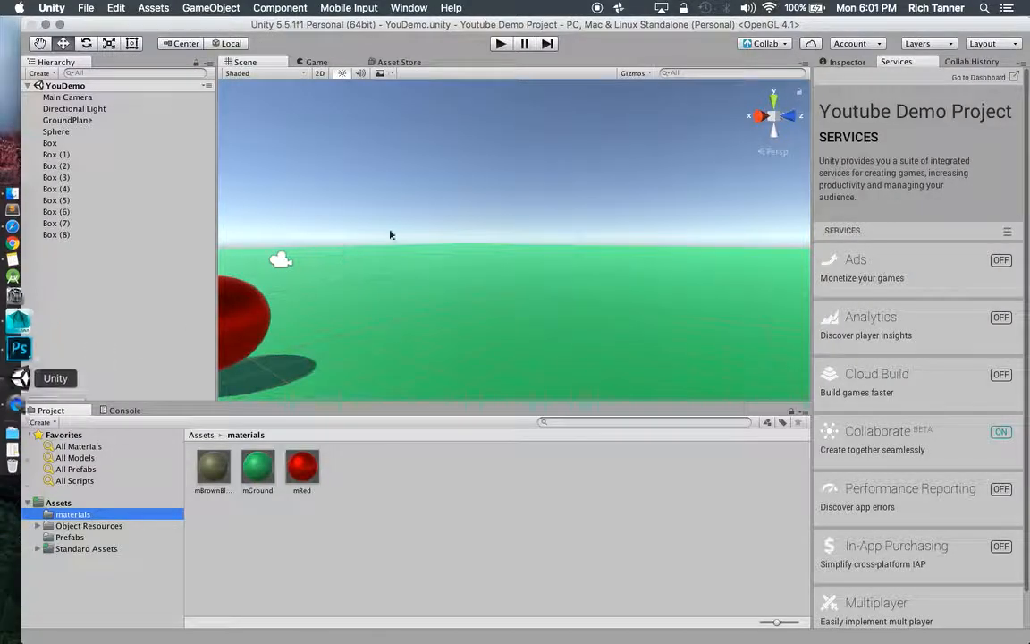
pyautogui.scroll(-3, 532, 191)
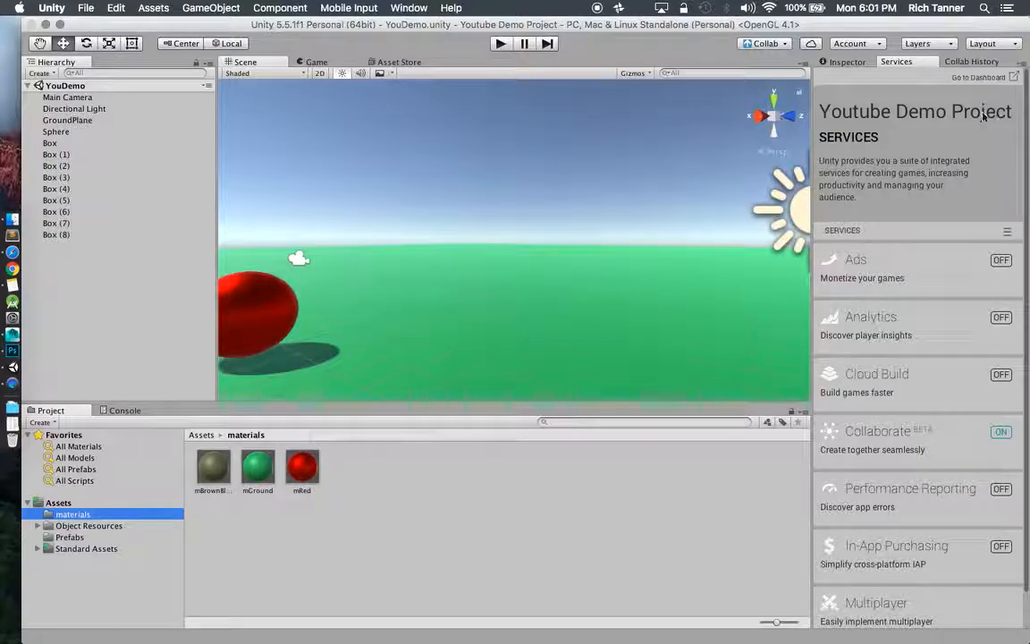
pyautogui.keyDown('alt'); pyautogui.moveTo(492, 226); pyautogui.dragTo(792, 267); pyautogui.keyUp('alt')
pyautogui.scroll(-5, 472, 230)
pyautogui.keyDown('alt'); pyautogui.moveTo(642, 233); pyautogui.dragTo(414, 198); pyautogui.keyUp('alt')
pyautogui.moveTo(414, 197); pyautogui.dragTo(400, 197, button='middle')
pyautogui.keyDown('alt'); pyautogui.moveTo(400, 198); pyautogui.dragTo(541, 214); pyautogui.keyUp('alt')
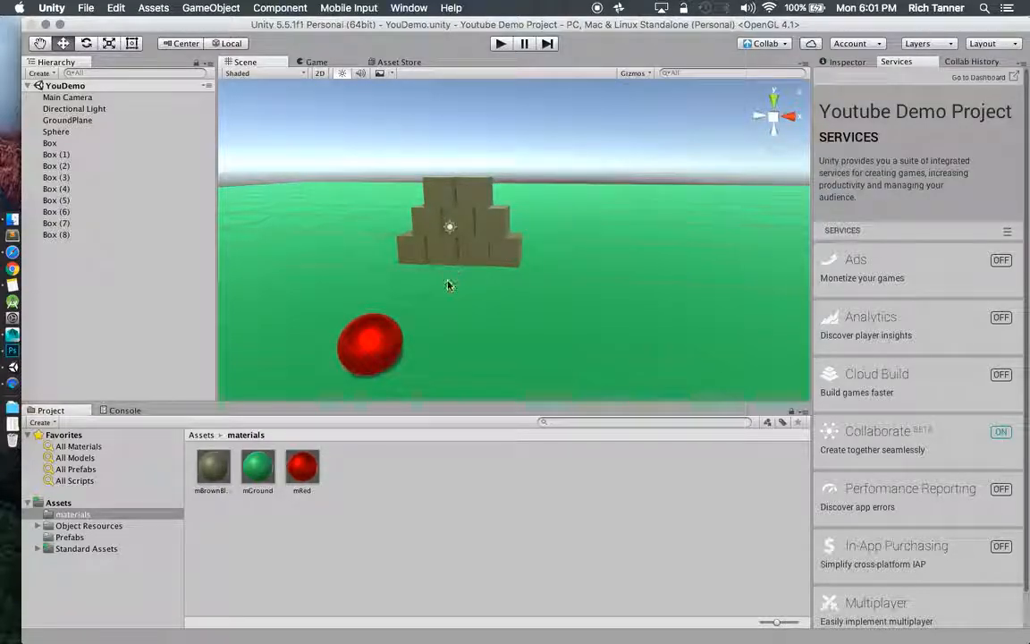
pyautogui.scroll(-3, 410, 300)
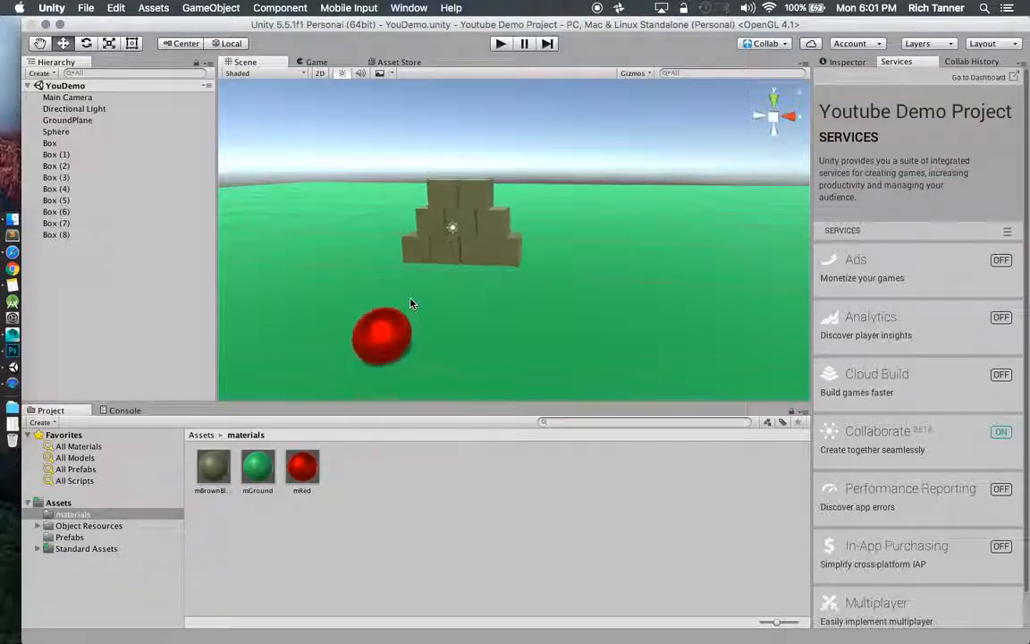
# - Examine the project's Object Resources, Prefabs and Standard Assets folders, expanding Object Resources and Standard Assets to see their subfolders
pyautogui.click(72, 527)
pyautogui.doubleClick(108, 532)
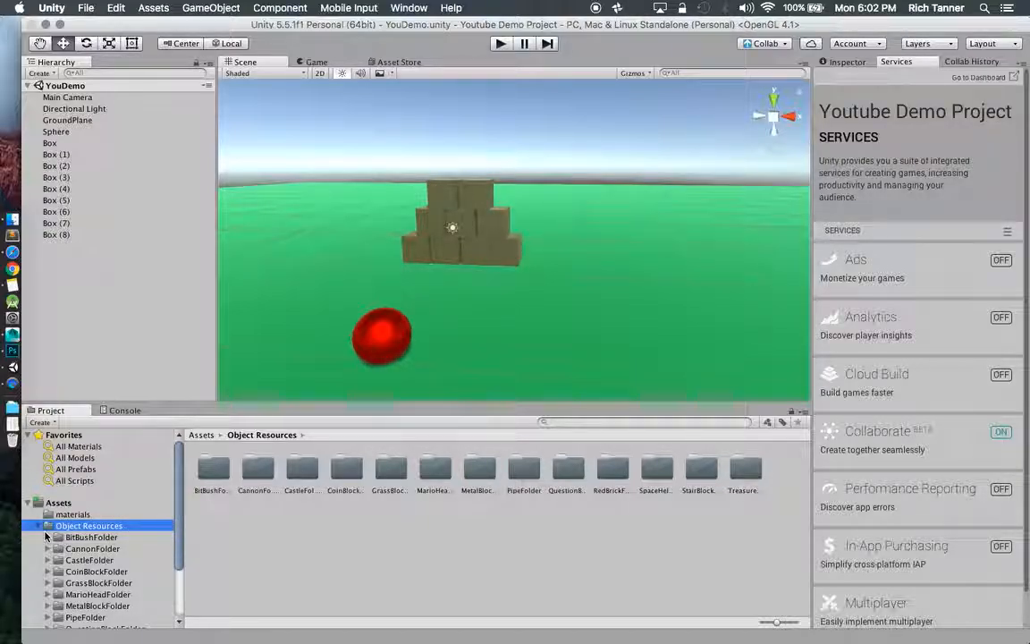
pyautogui.moveTo(180, 487); pyautogui.dragTo(182, 537)
pyautogui.click(134, 609)
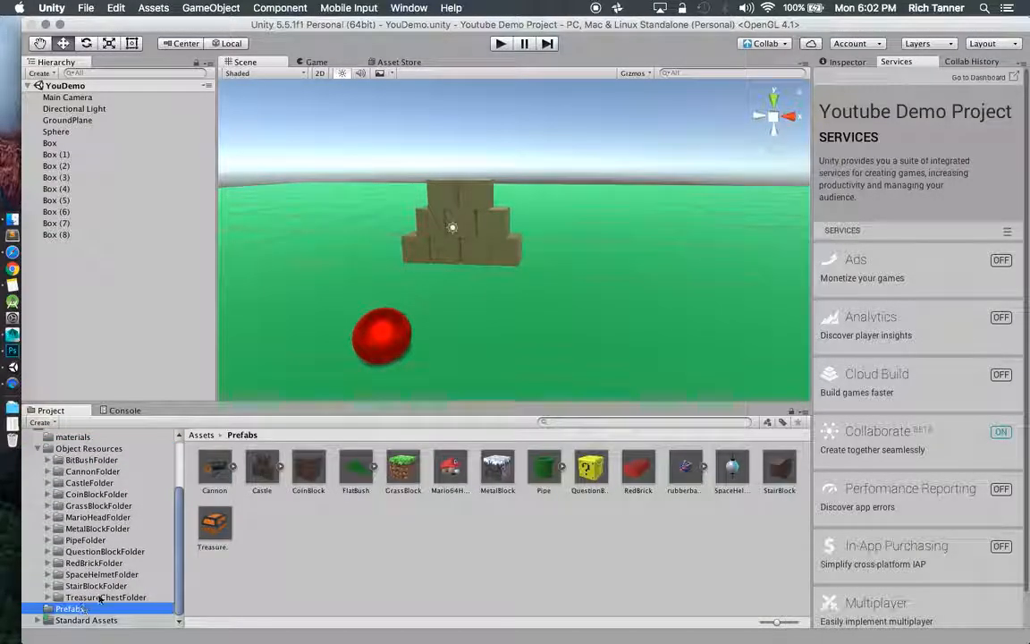
pyautogui.click(179, 522)
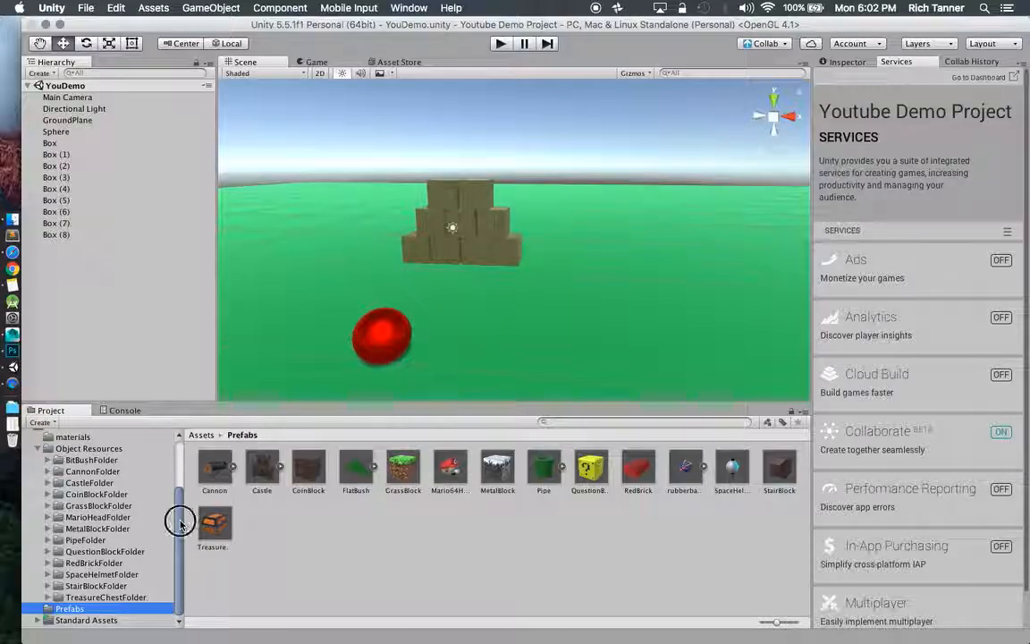
pyautogui.click(72, 619)
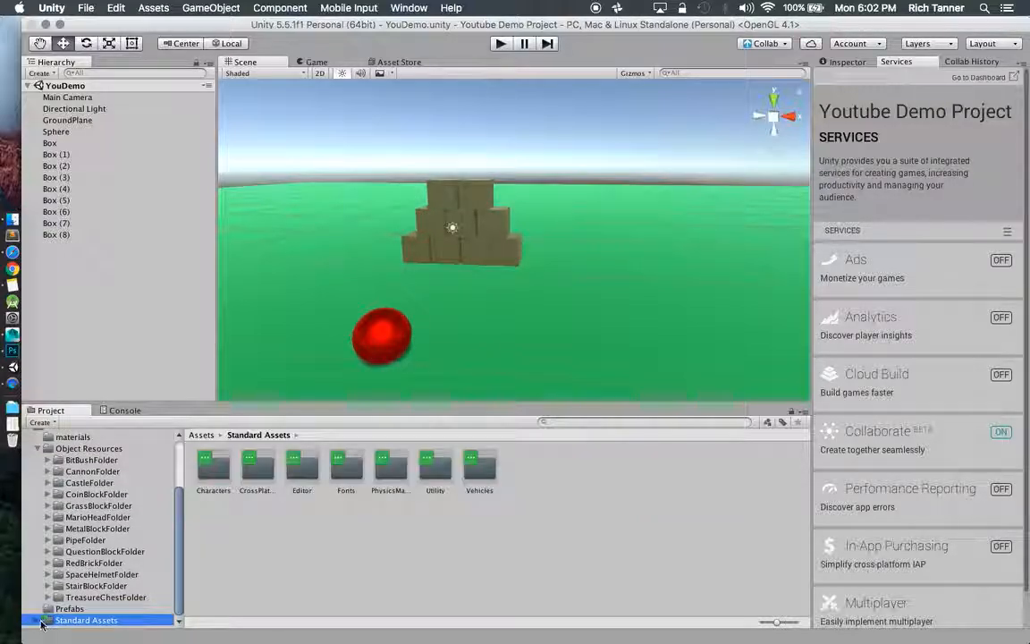
pyautogui.moveTo(179, 537); pyautogui.dragTo(179, 597)
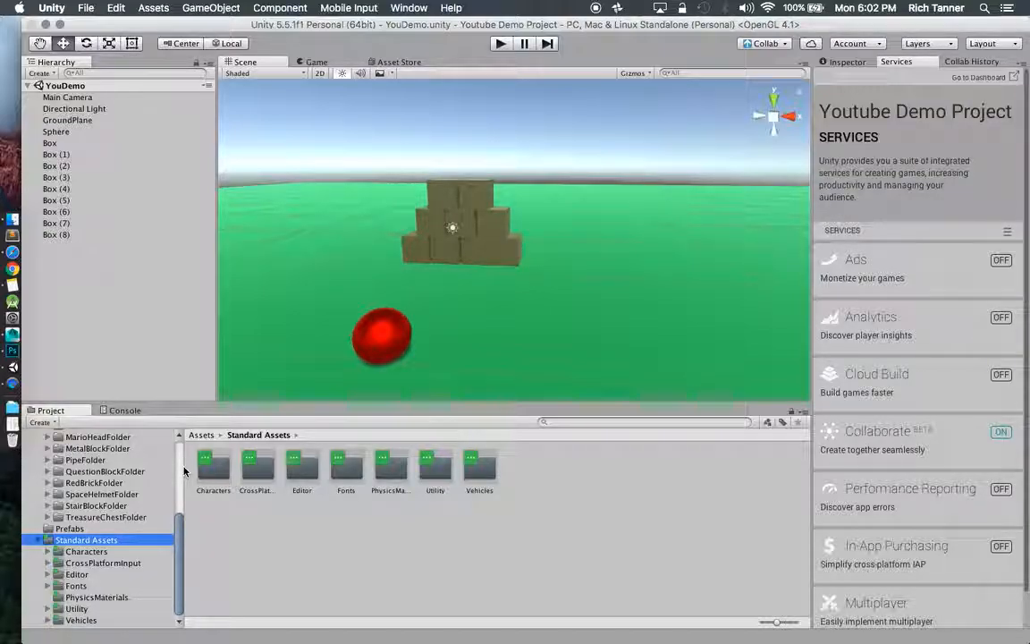
# - View the project's top-level Assets folder and the contents of its materials folder
pyautogui.moveTo(183, 528); pyautogui.dragTo(181, 532)
pyautogui.moveTo(179, 533); pyautogui.dragTo(183, 462)
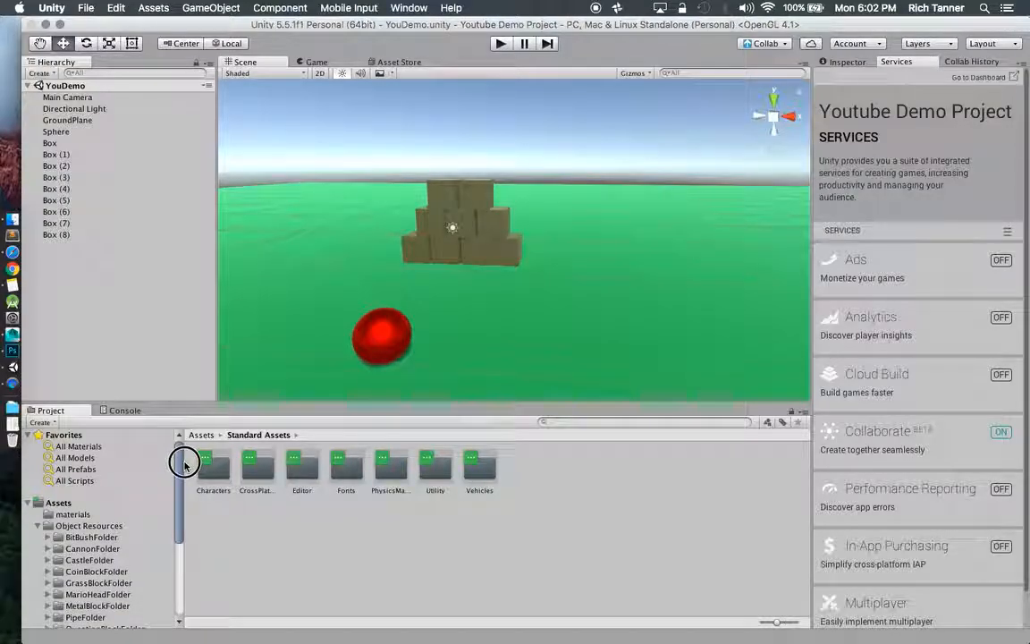
pyautogui.click(59, 504)
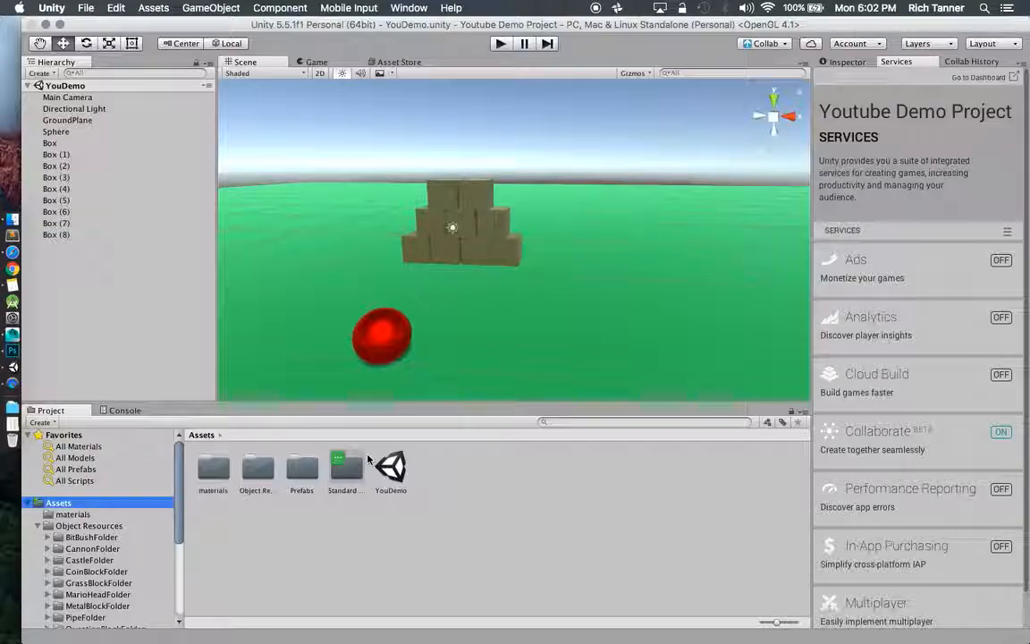
pyautogui.click(214, 508)
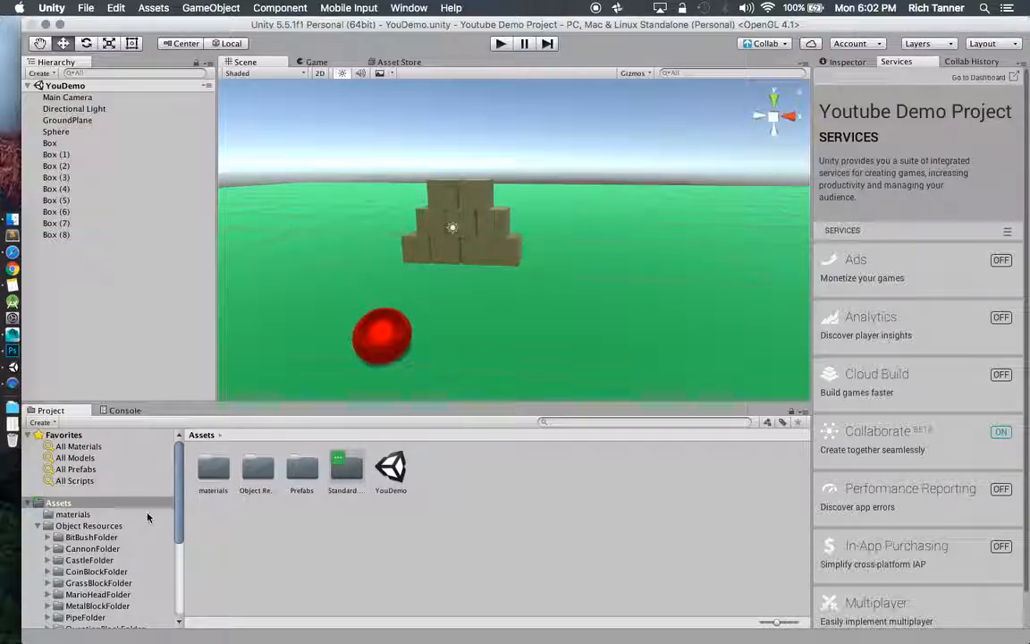
pyautogui.click(103, 516)
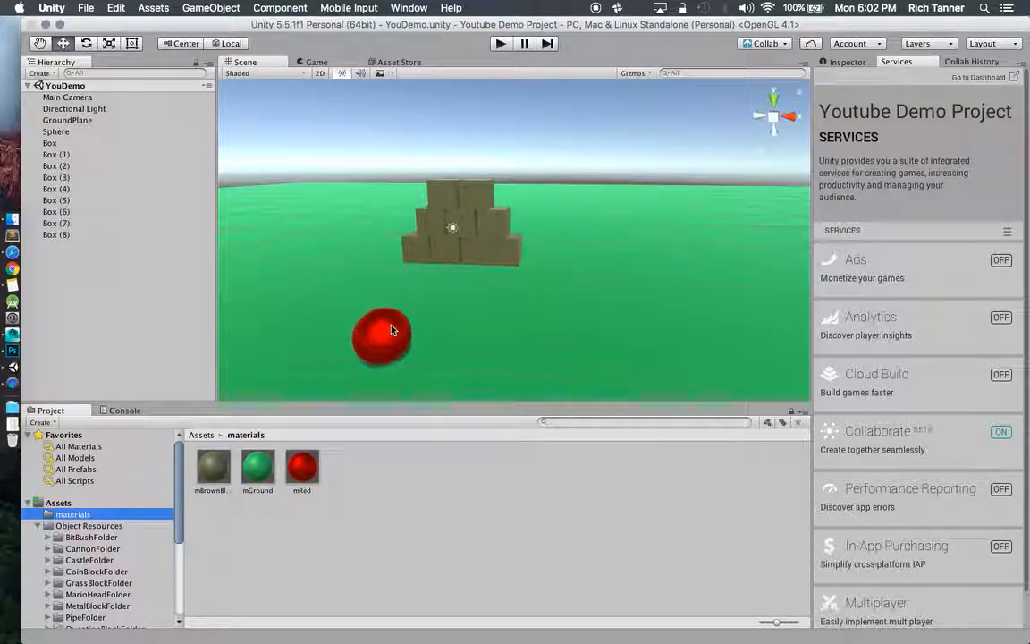
# - Create a folder named FlatTreasureChestFolder inside the Object Resources folder
pyautogui.click(89, 526)
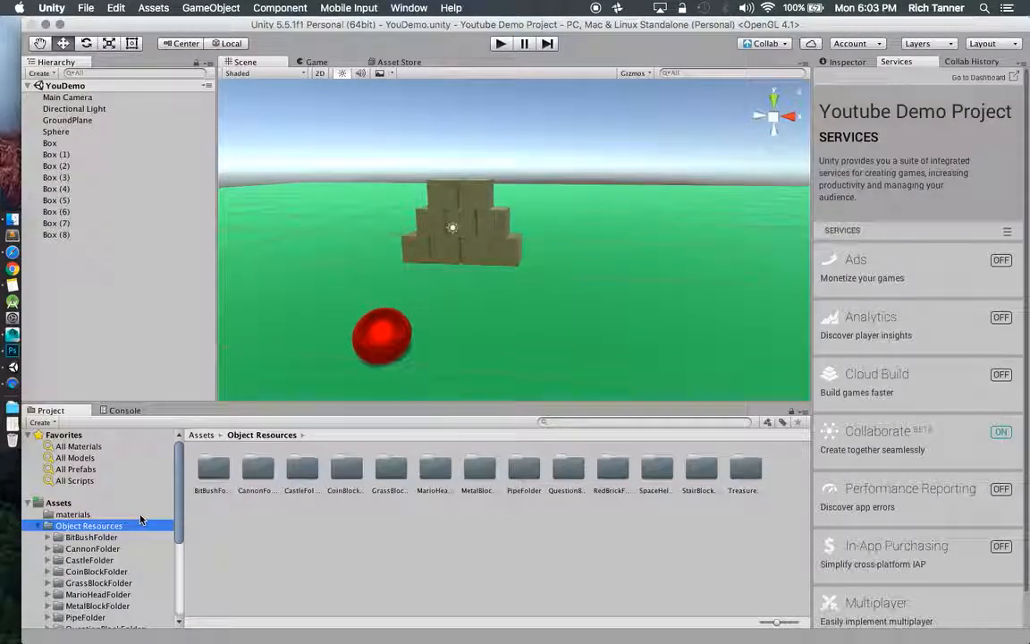
pyautogui.moveTo(176, 491); pyautogui.dragTo(177, 515)
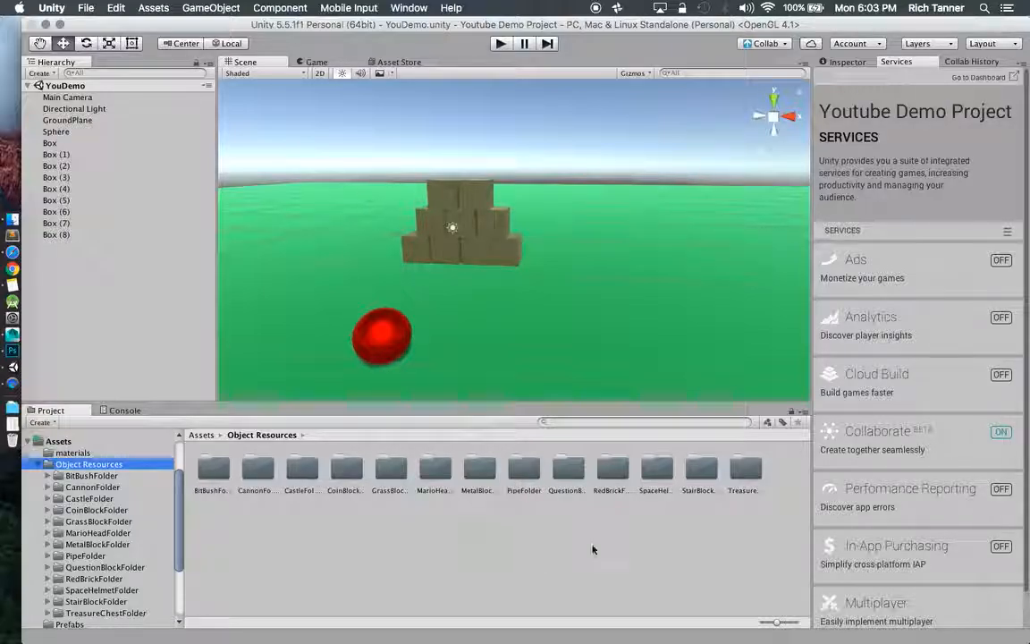
pyautogui.rightClick(87, 468)
pyautogui.moveTo(179, 387)
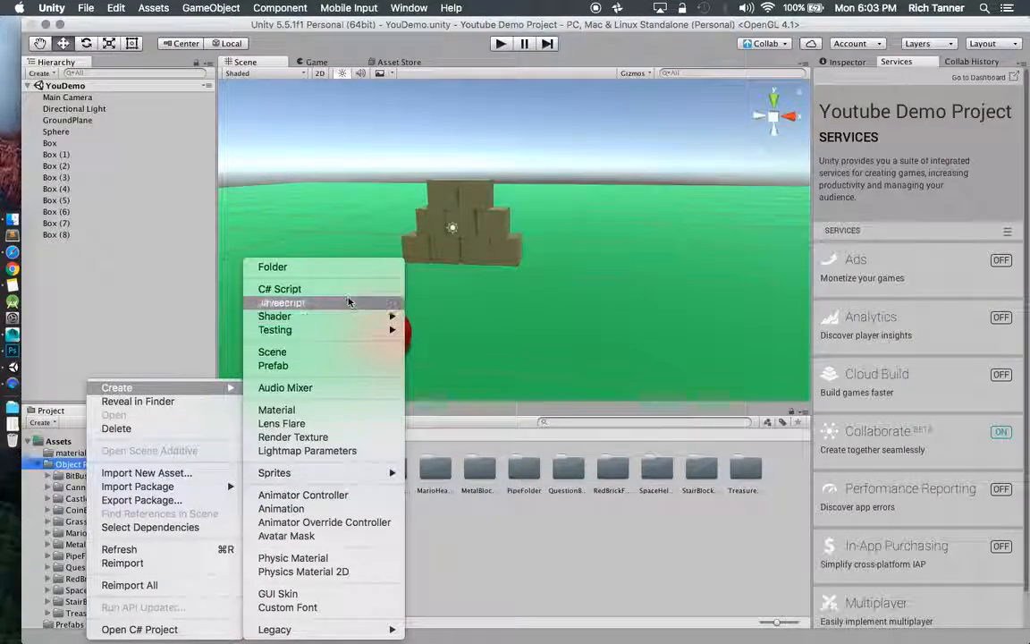
pyautogui.click(315, 267)
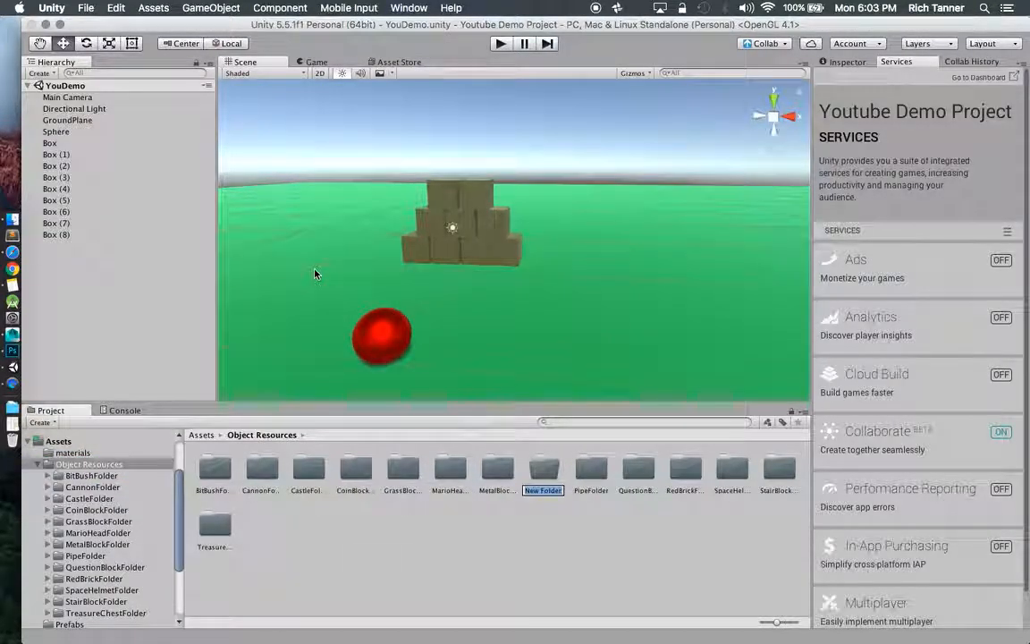
pyautogui.write('Ni')
pyautogui.press('BackSpace')
pyautogui.press('BackSpace')
pyautogui.write('N')
pyautogui.write('lat')
pyautogui.write('Treas')
pyautogui.write('ureChest')
pyautogui.write('Folder')
pyautogui.press('Return')
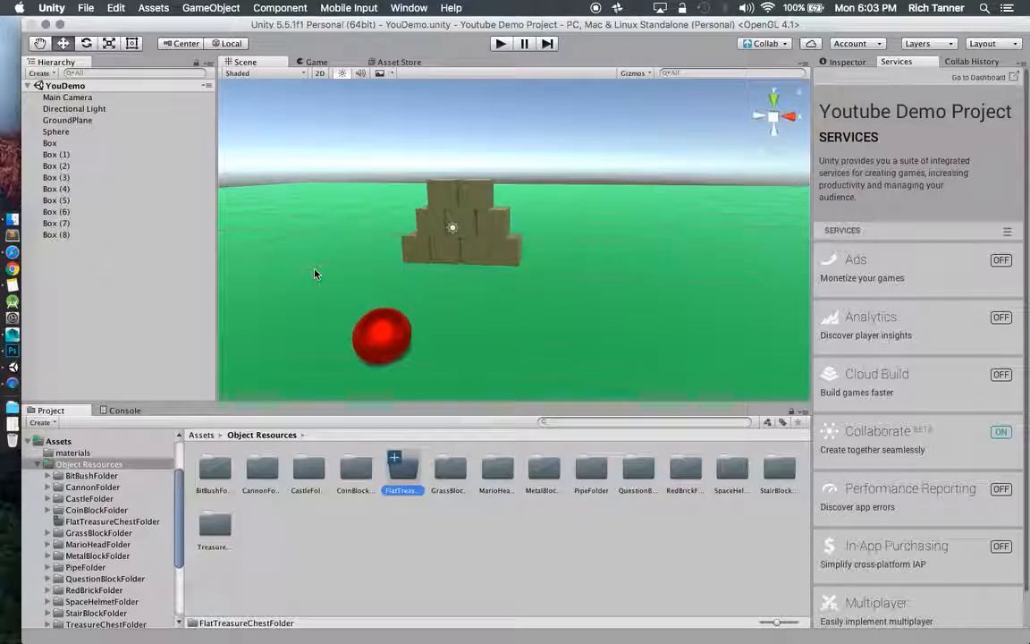
# - Open the empty FlatTreasureChestFolder in the project
pyautogui.doubleClick(404, 478)
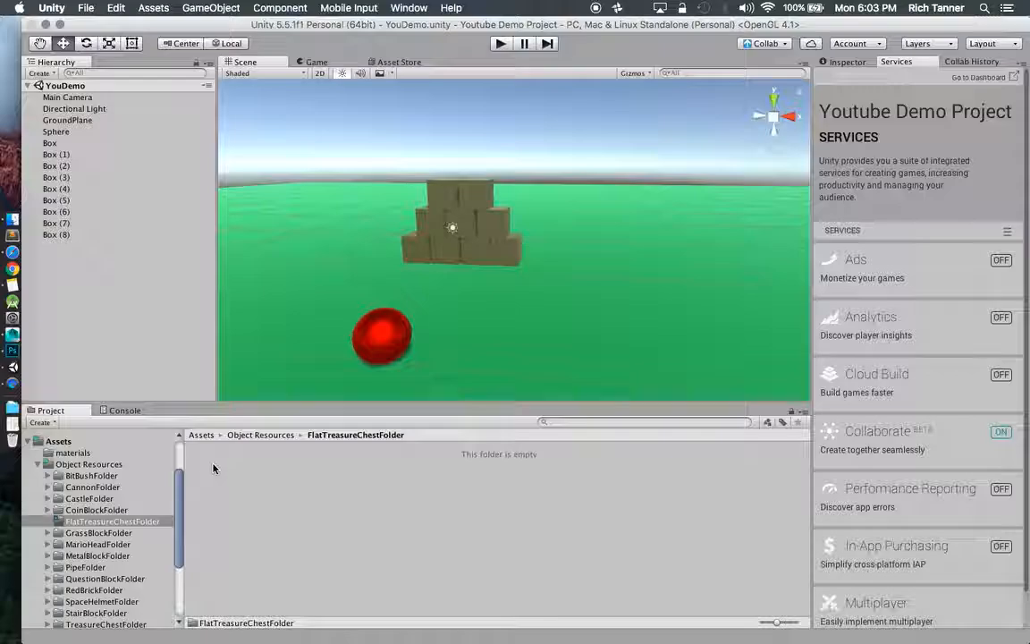
pyautogui.rightClick(134, 524)
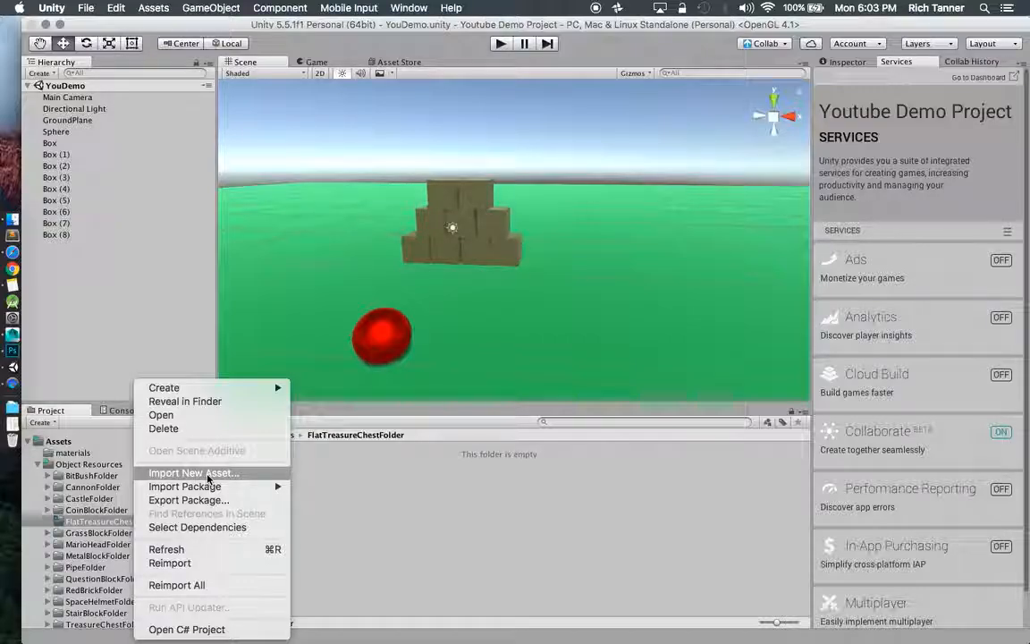
pyautogui.click(347, 485)
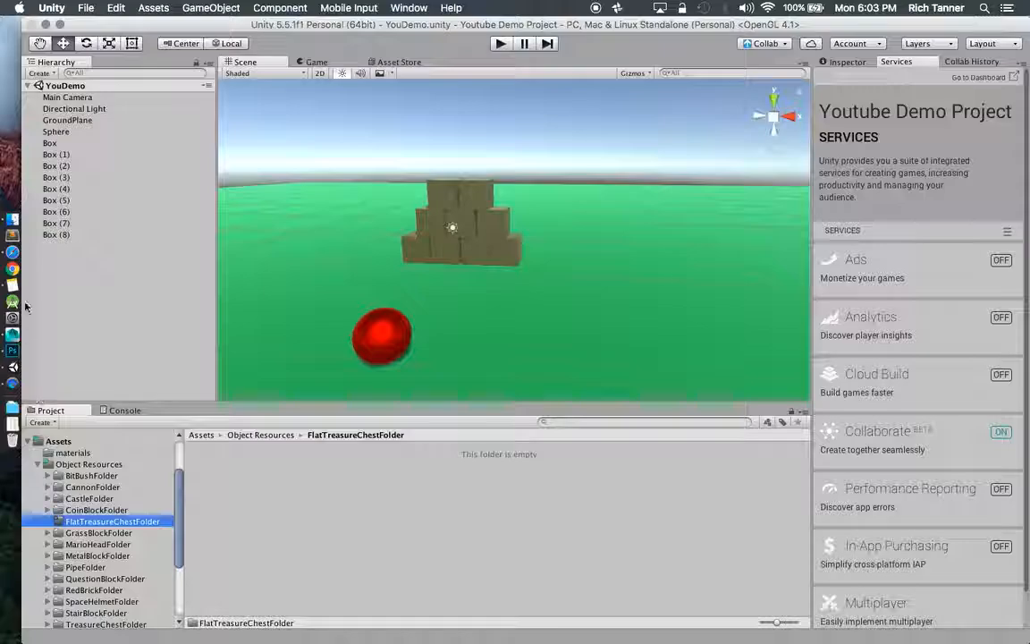
# - Switch to Finder and import FlatTreasureChest.fbx from its assets folder into Unity's FlatTreasureChestFolder
pyautogui.click(13, 220)
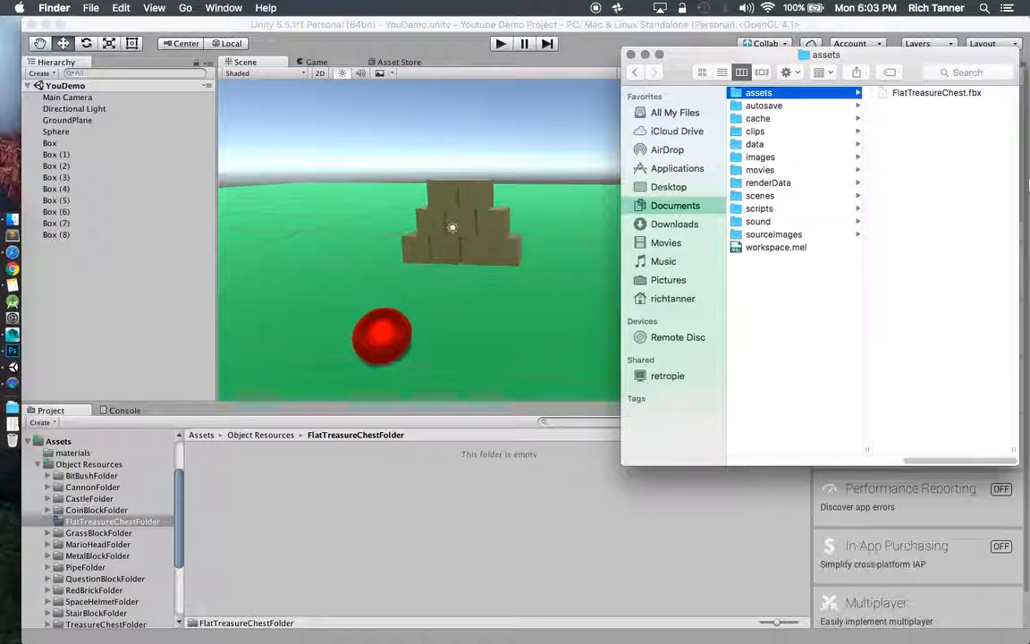
pyautogui.moveTo(866, 54); pyautogui.dragTo(793, 26)
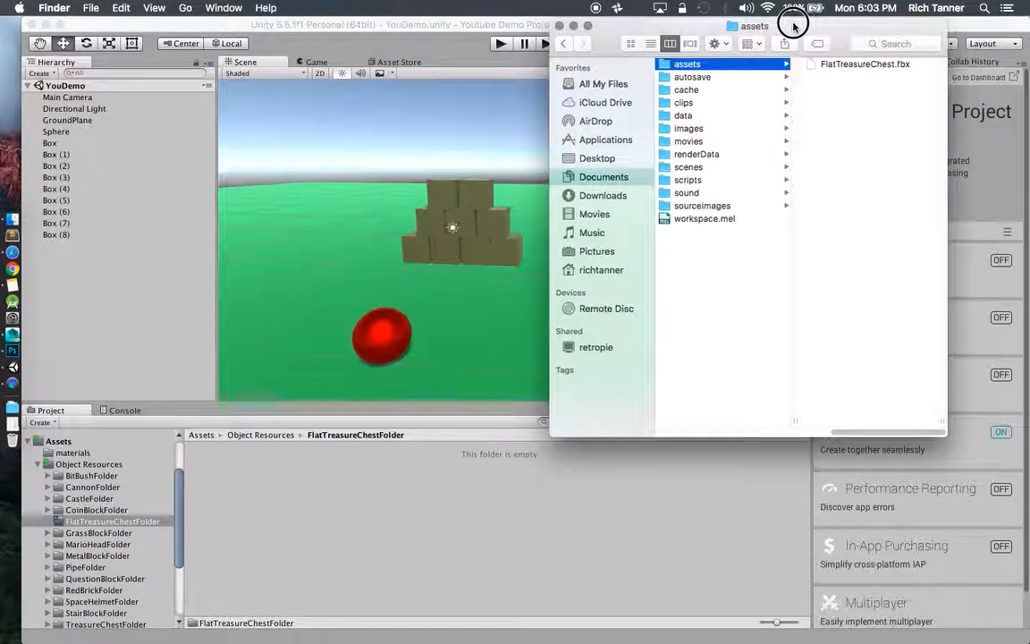
pyautogui.click(836, 65)
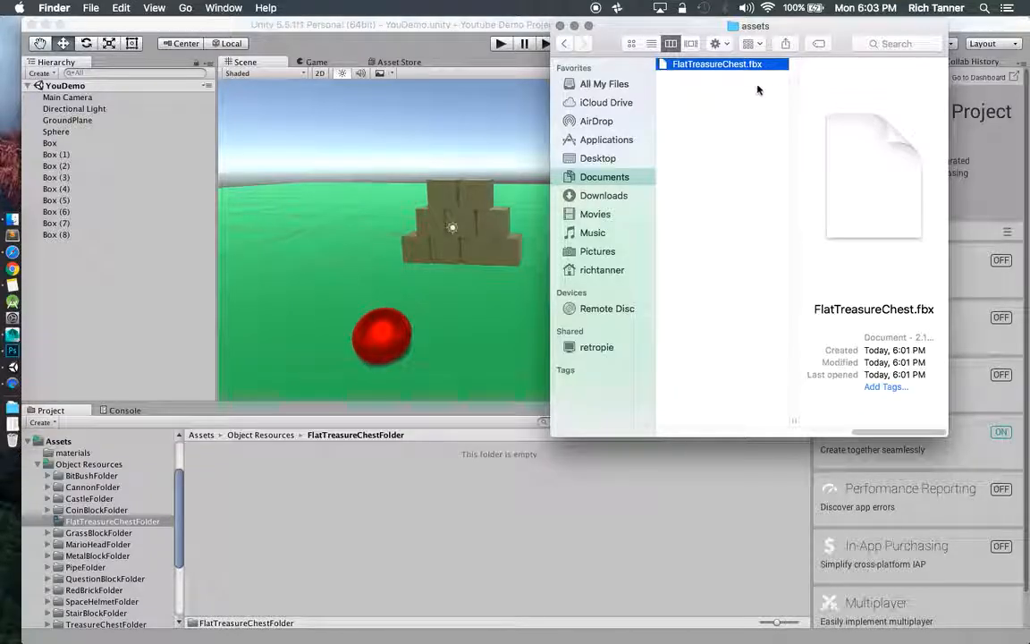
pyautogui.moveTo(729, 67); pyautogui.dragTo(365, 513)
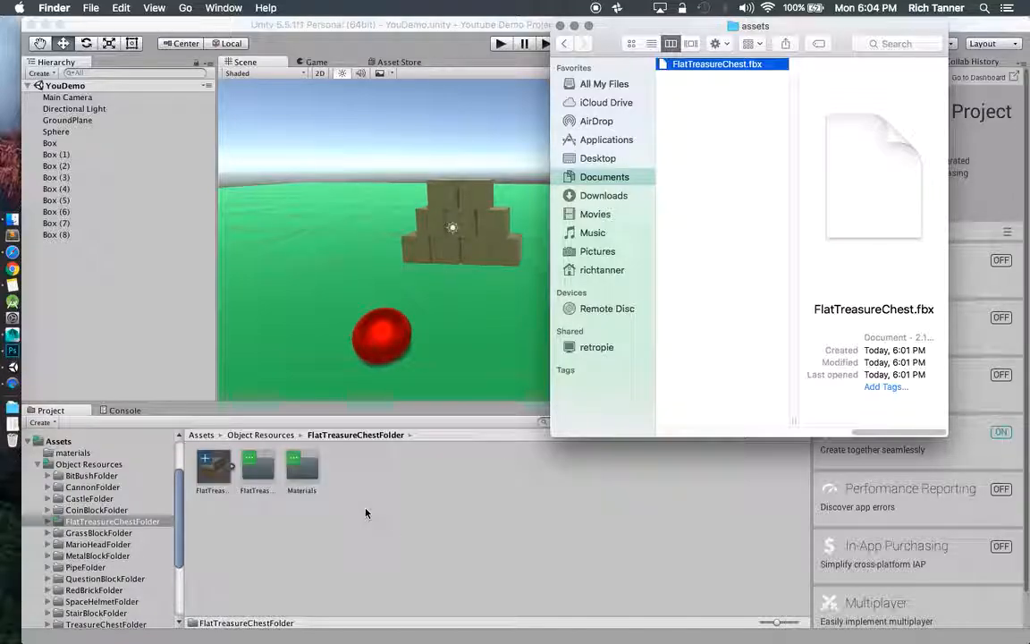
pyautogui.click(366, 513)
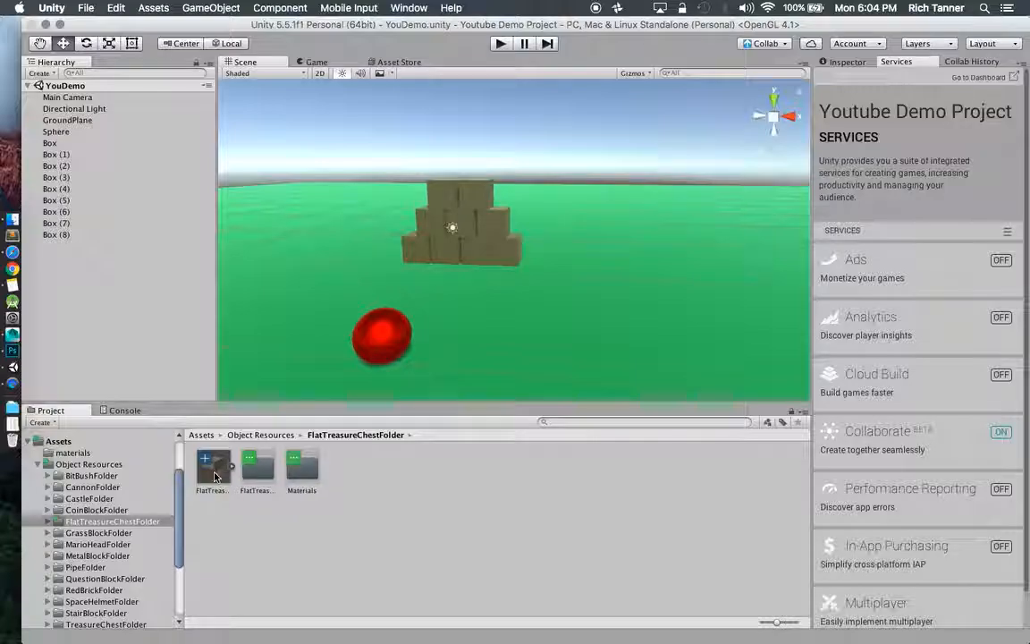
# - Examine the imported chest model, the textures in FlatTreasureChest.fbm and the materials in its Materials folder
pyautogui.click(215, 478)
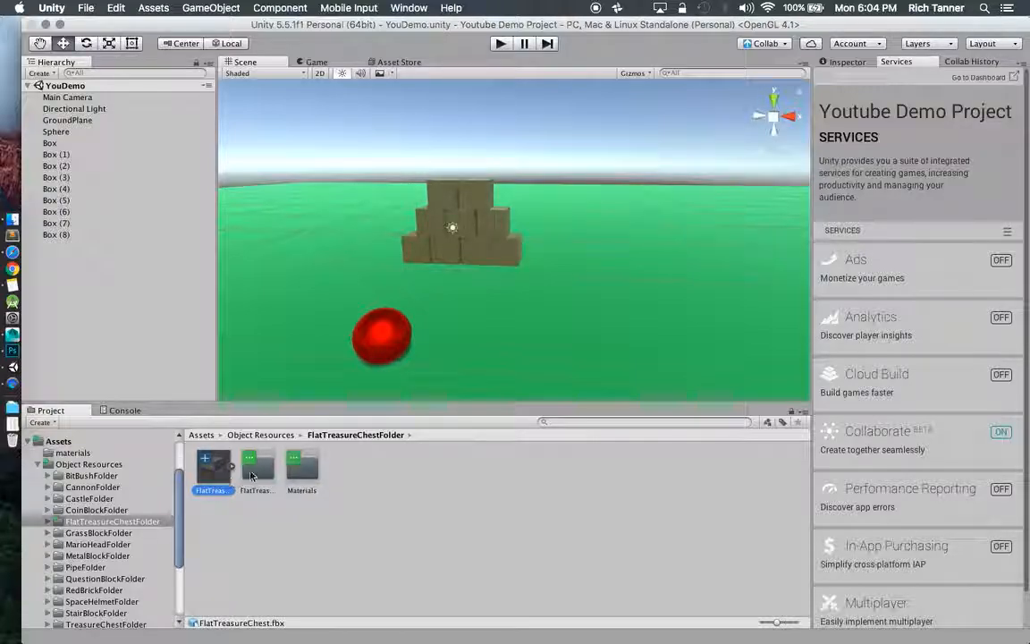
pyautogui.click(255, 475)
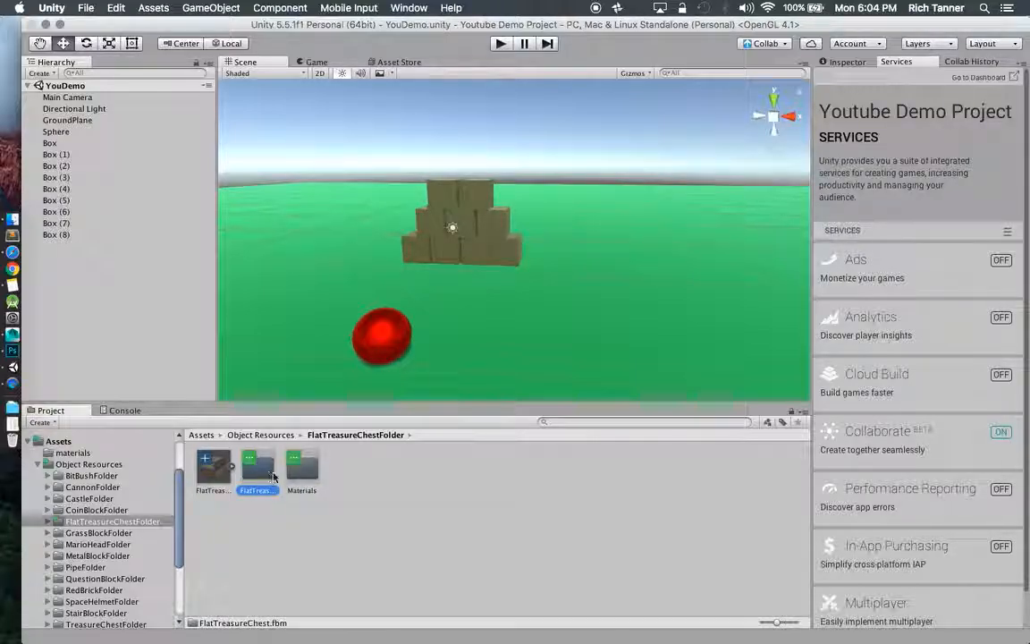
pyautogui.doubleClick(302, 467)
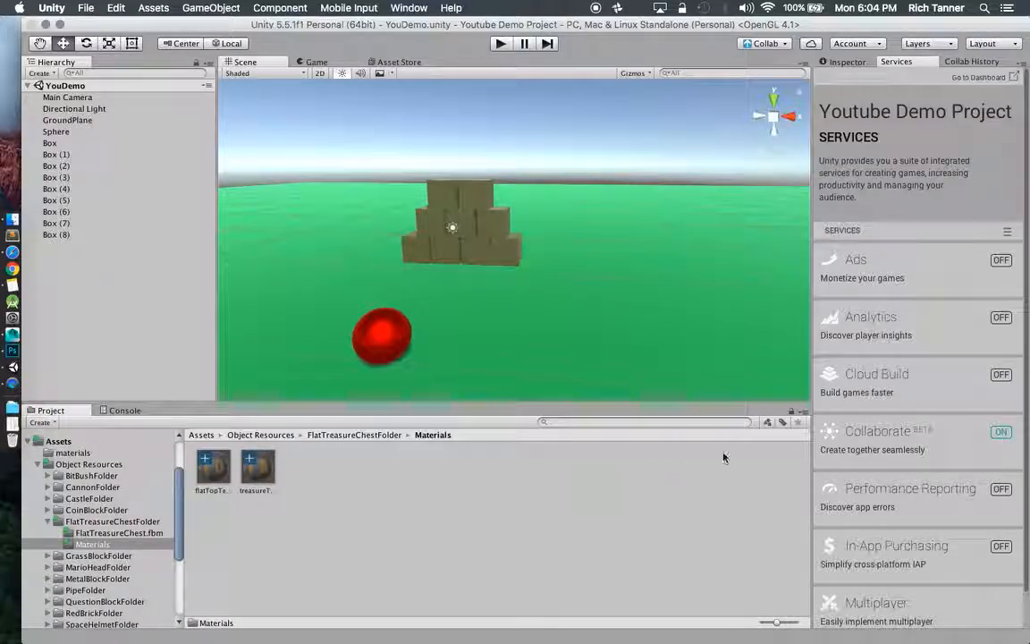
pyautogui.click(279, 436)
pyautogui.doubleClick(403, 467)
pyautogui.click(250, 469)
pyautogui.doubleClick(250, 468)
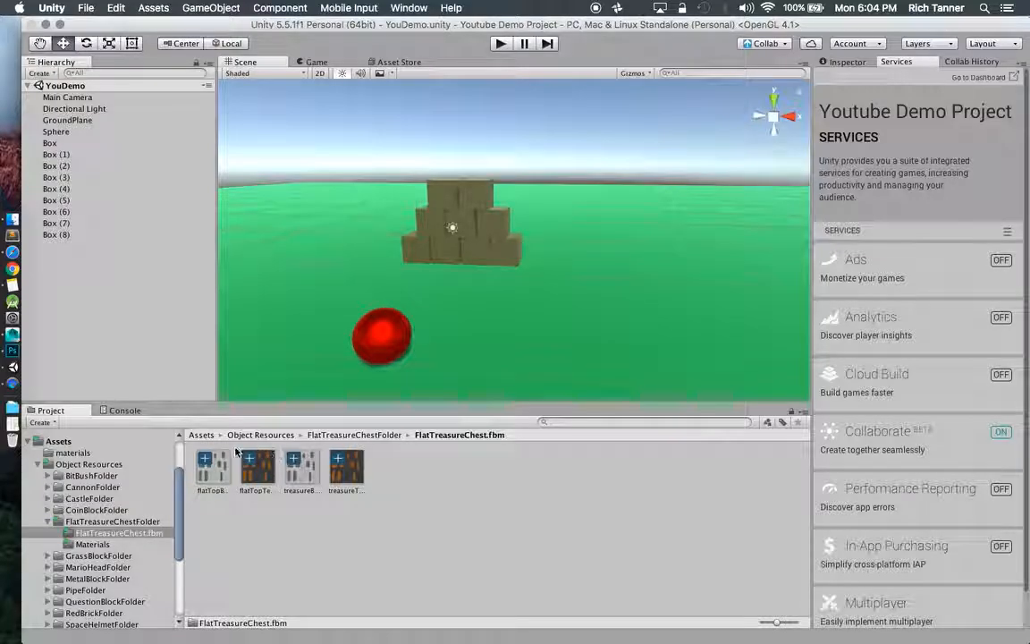
pyautogui.click(361, 436)
pyautogui.doubleClick(302, 466)
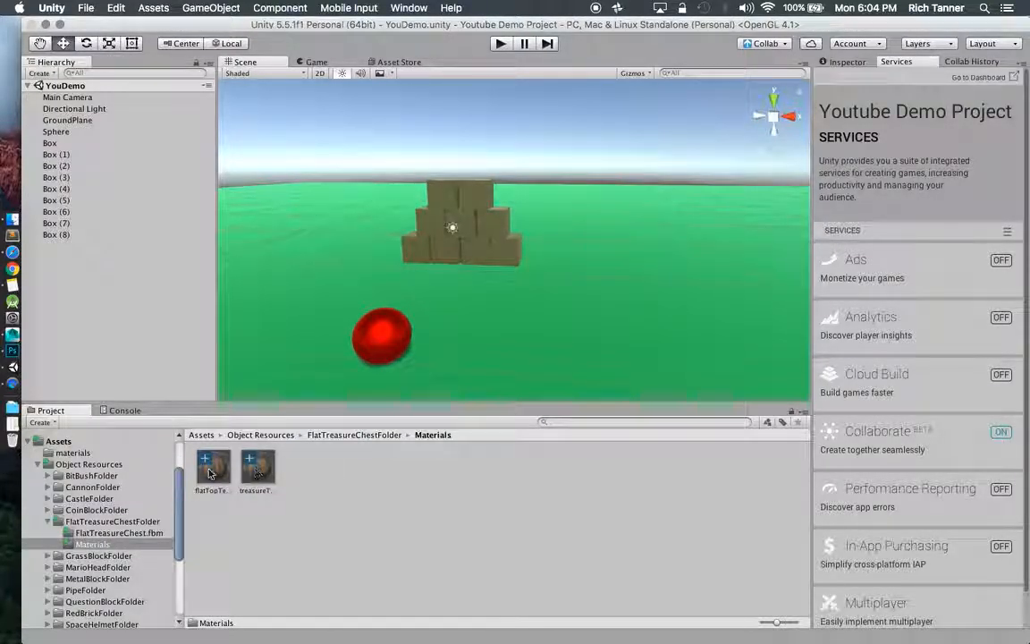
pyautogui.click(355, 436)
pyautogui.click(268, 472)
pyautogui.doubleClick(268, 472)
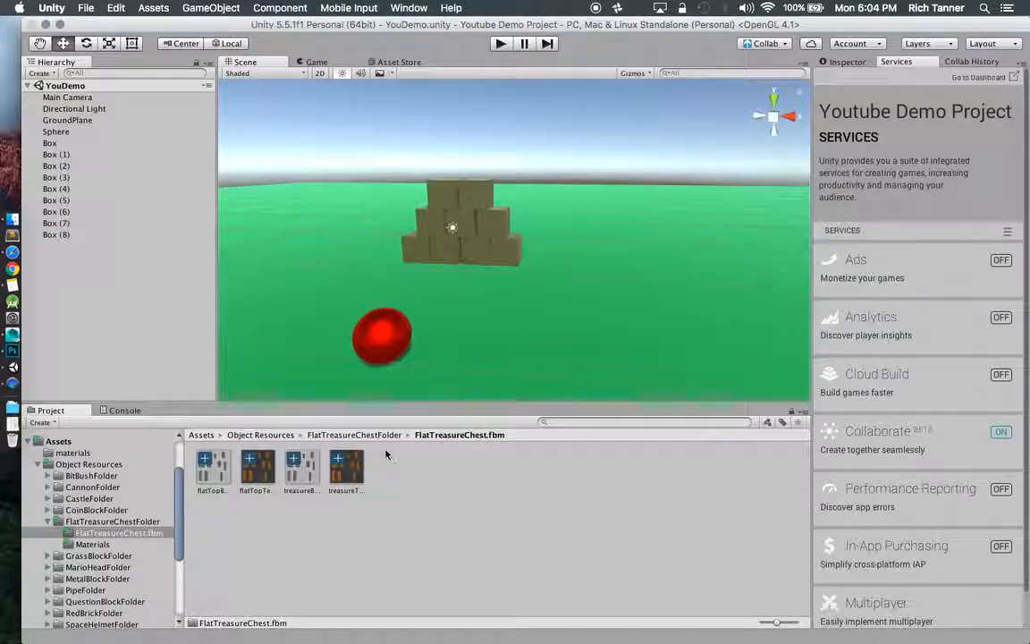
pyautogui.click(354, 435)
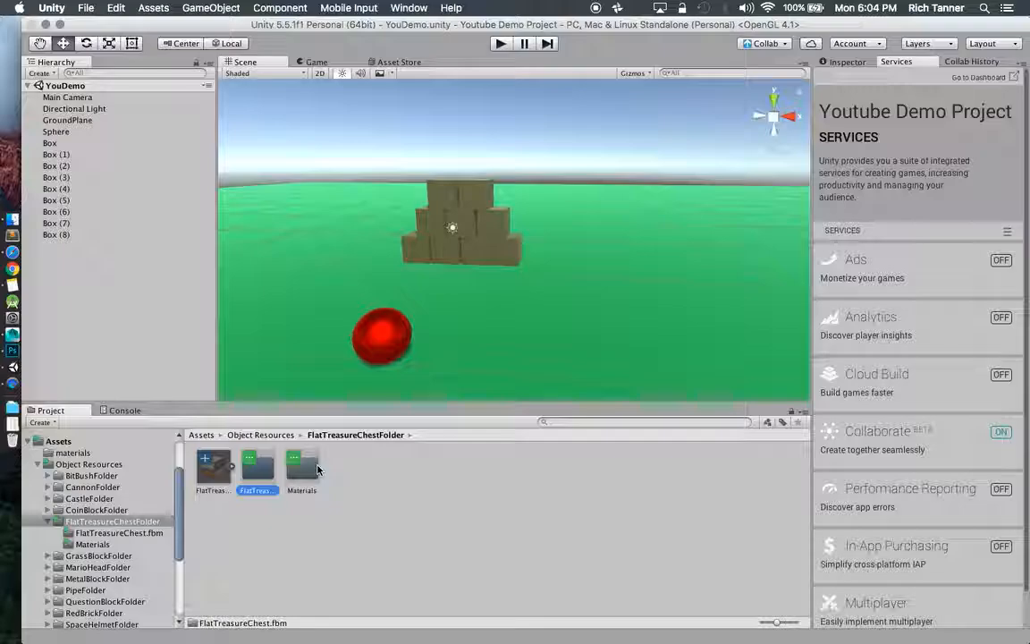
pyautogui.doubleClick(297, 466)
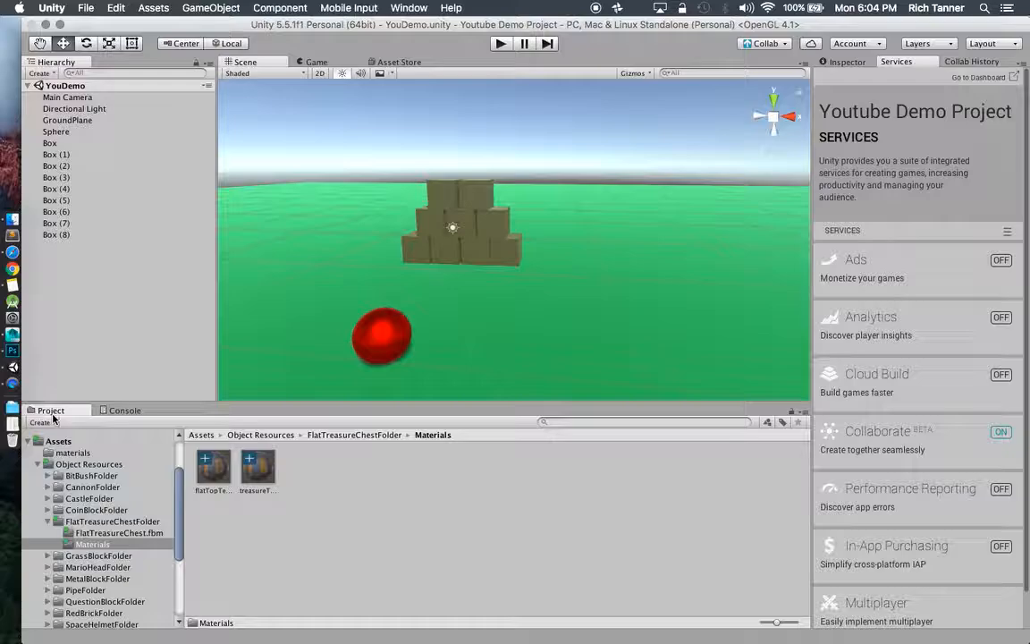
# - Switch to Maya and view the mTreasureTopFlat material attributes of the chest's flat lid
pyautogui.click(13, 334)
pyautogui.click(493, 302)
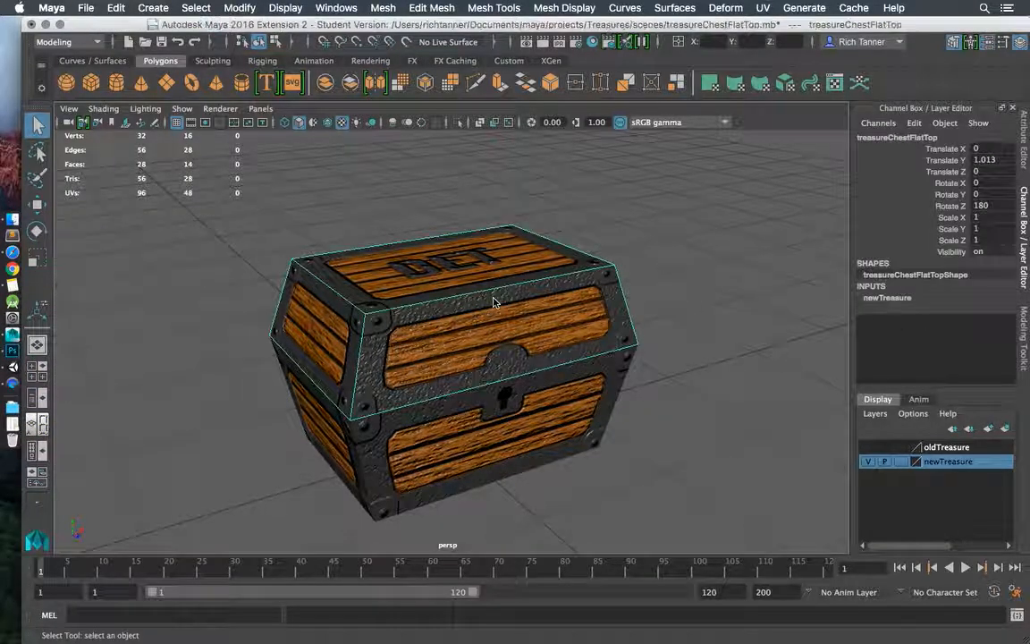
pyautogui.hotkey('ctrl', 'a')
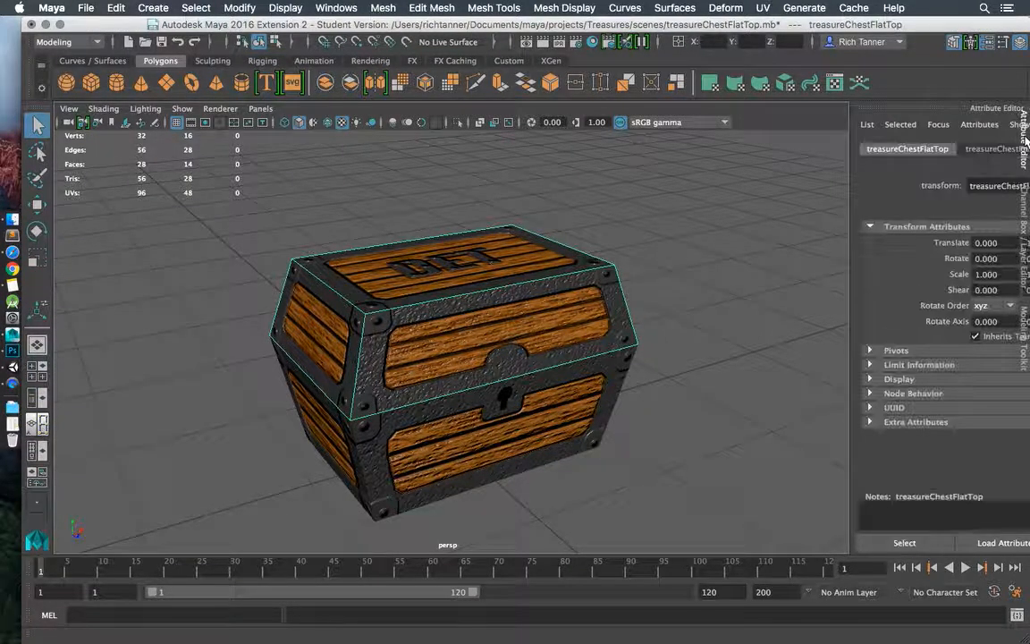
pyautogui.click(1008, 150)
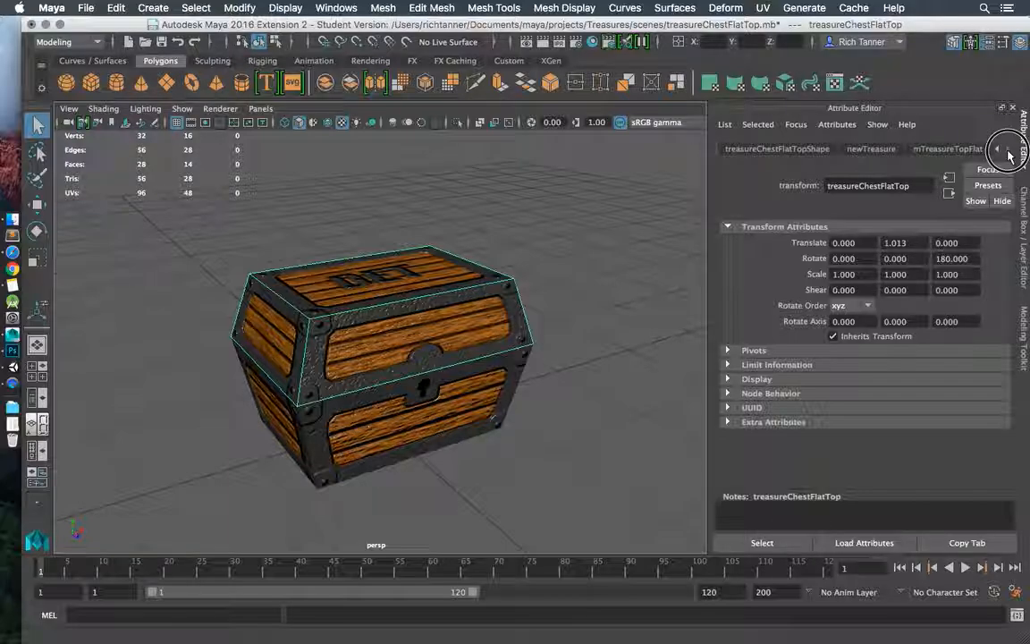
pyautogui.click(939, 150)
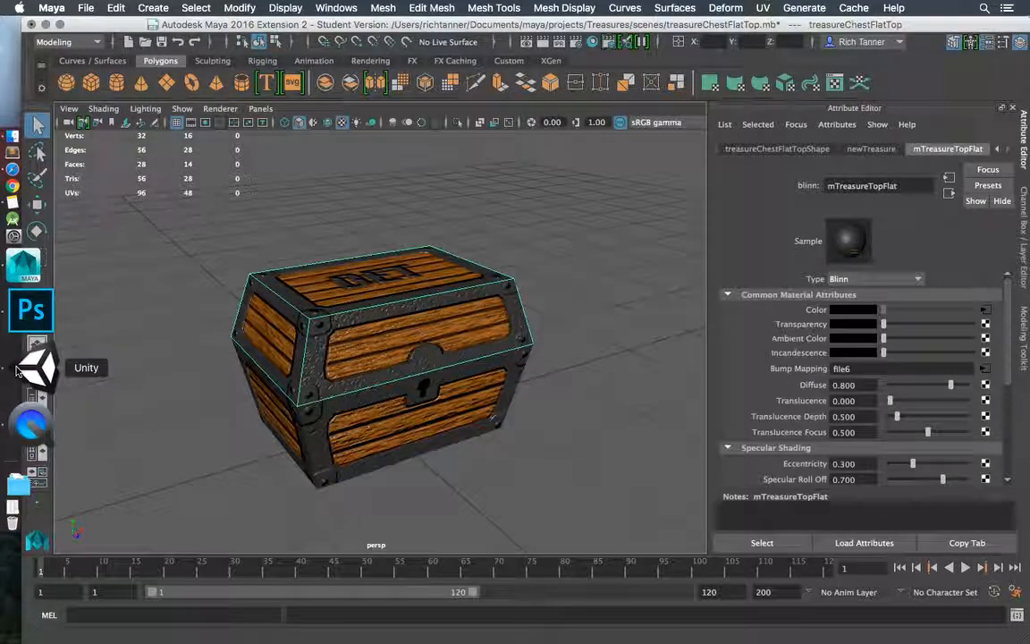
# - Switch back to Unity and place the FlatTreasureChest model in the scene beside the box pyramid
pyautogui.click(18, 368)
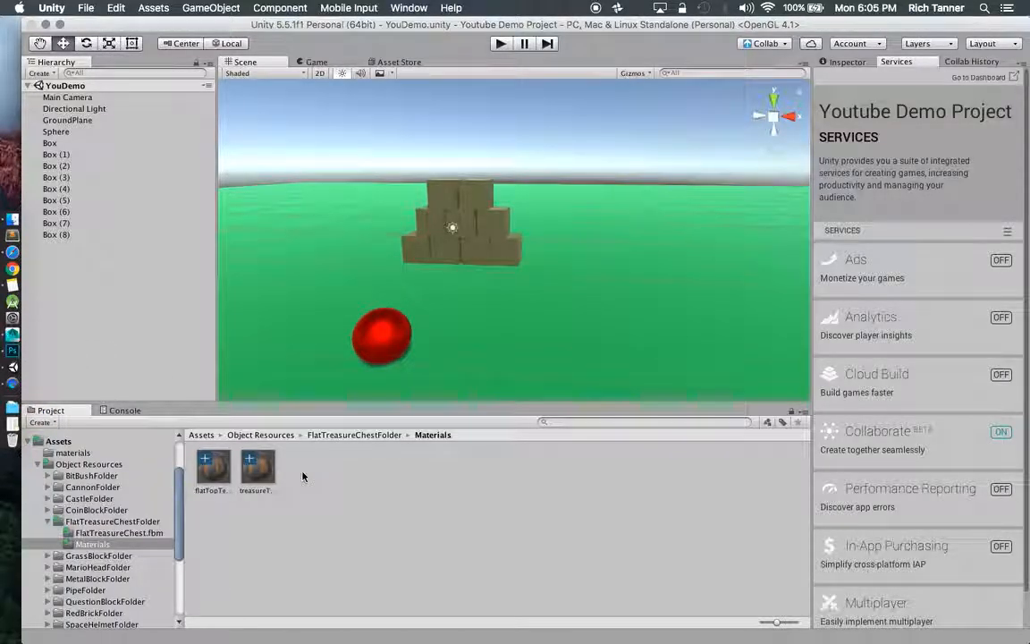
pyautogui.click(109, 524)
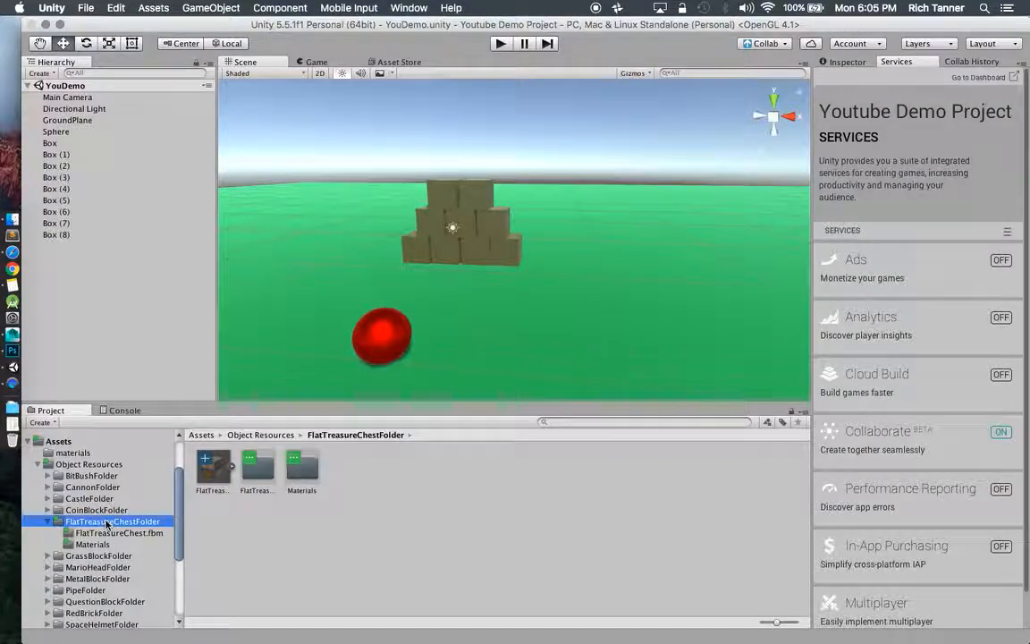
pyautogui.moveTo(211, 479); pyautogui.dragTo(554, 266)
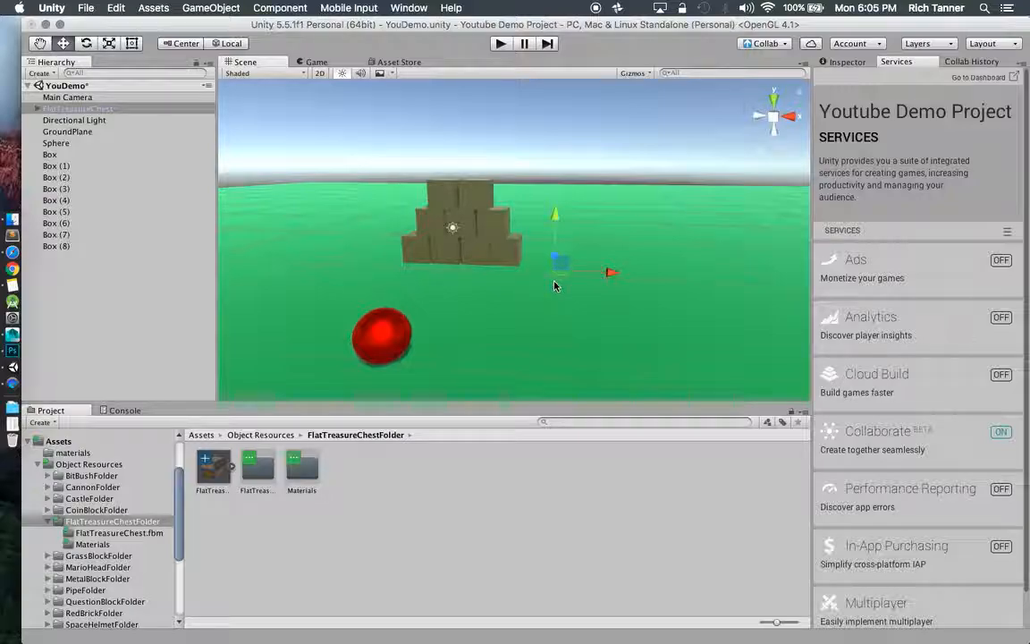
# - Raise the treasure chest above the ground plane and frame it in the Scene view
pyautogui.scroll(3, 552, 259)
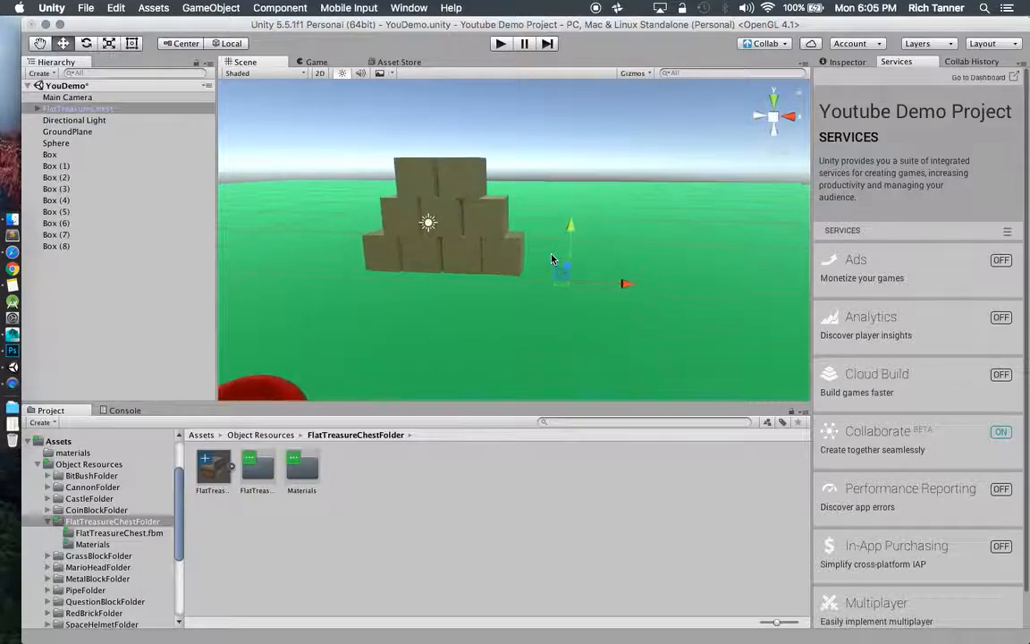
pyautogui.moveTo(565, 265); pyautogui.dragTo(579, 223)
pyautogui.press('f')
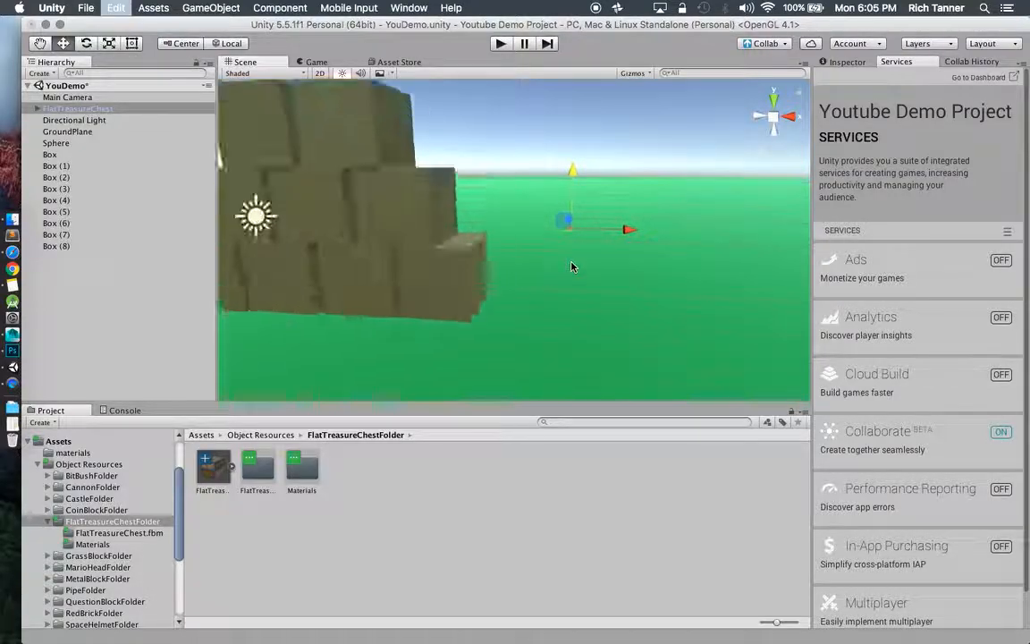
pyautogui.scroll(-3, 573, 266)
pyautogui.press('f')
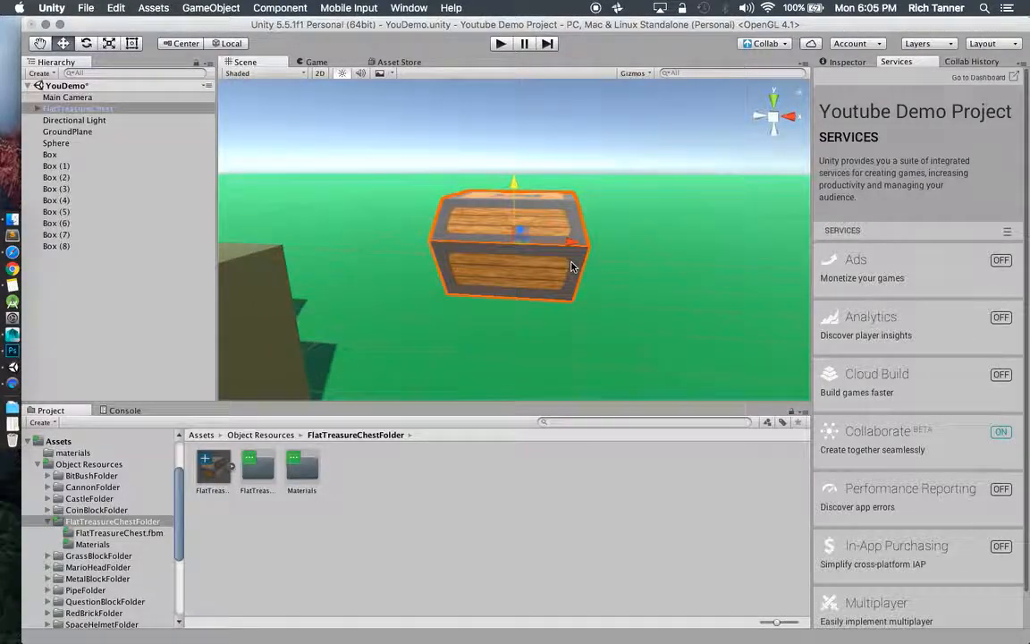
# - Compare the treasure chest's size with the individual boxes of the neighbouring pyramid in the Scene view
pyautogui.scroll(-3, 573, 266)
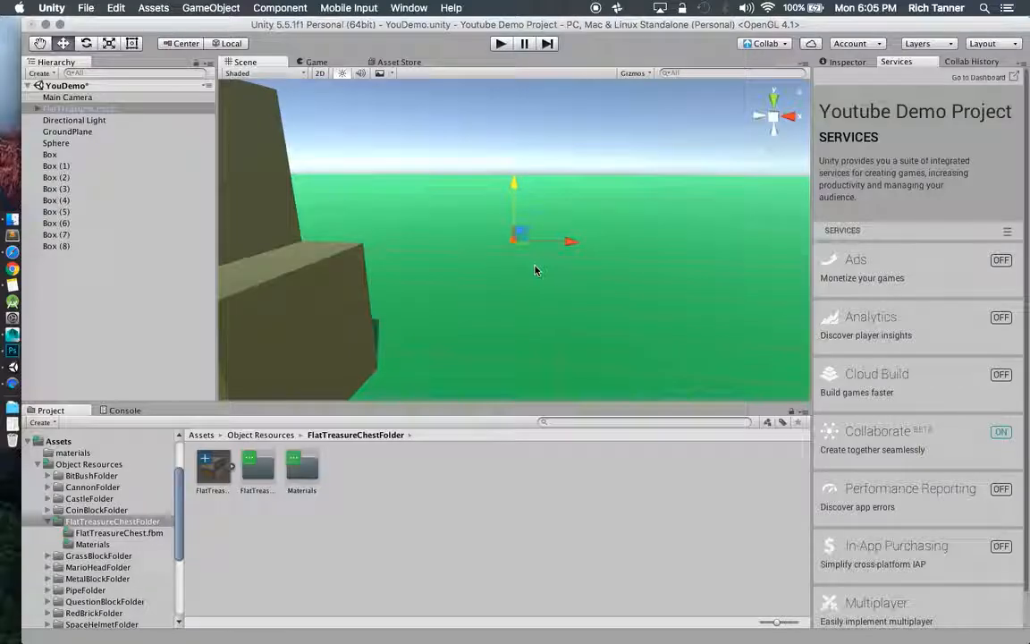
pyautogui.moveTo(536, 269)
pyautogui.keyDown('alt'); pyautogui.mouseDown()
pyautogui.moveTo(579, 274)
pyautogui.moveTo(543, 274)
pyautogui.mouseUp(); pyautogui.keyUp('alt')
pyautogui.scroll(-5, 541, 274)
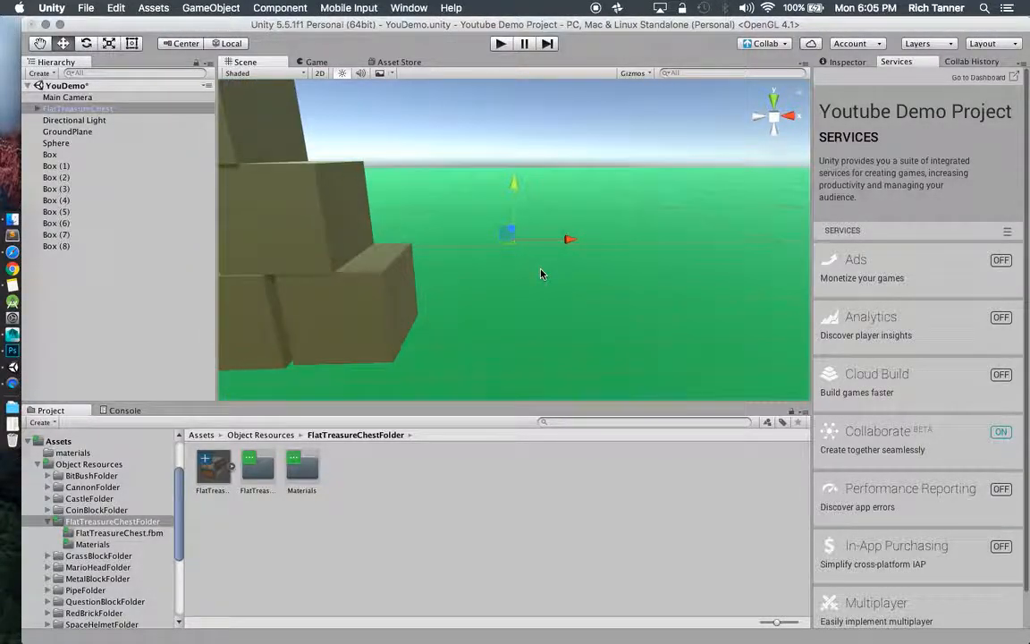
pyautogui.scroll(-2, 444, 263)
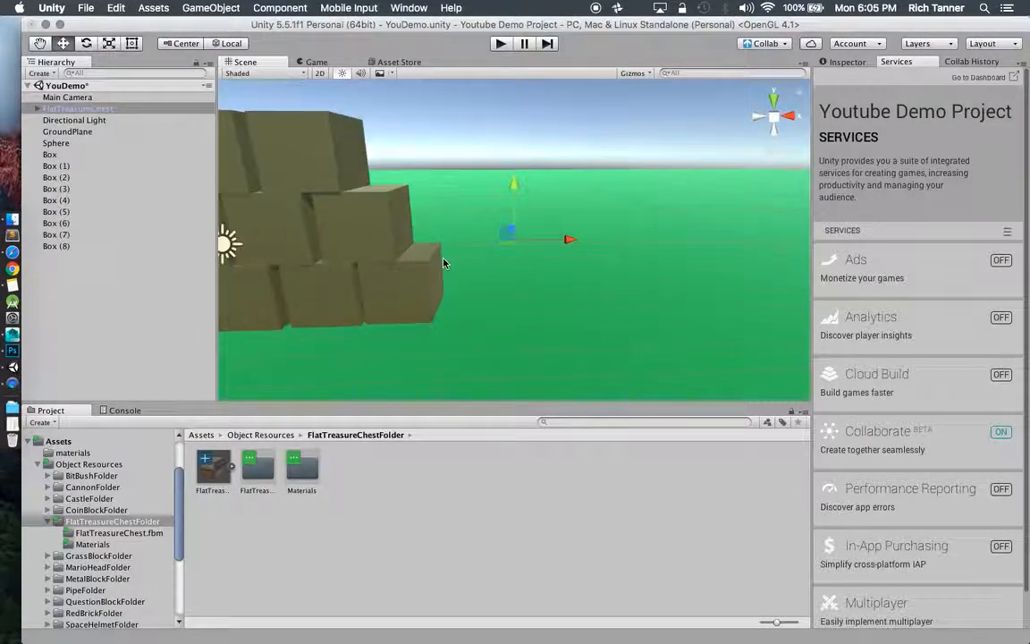
pyautogui.click(401, 221)
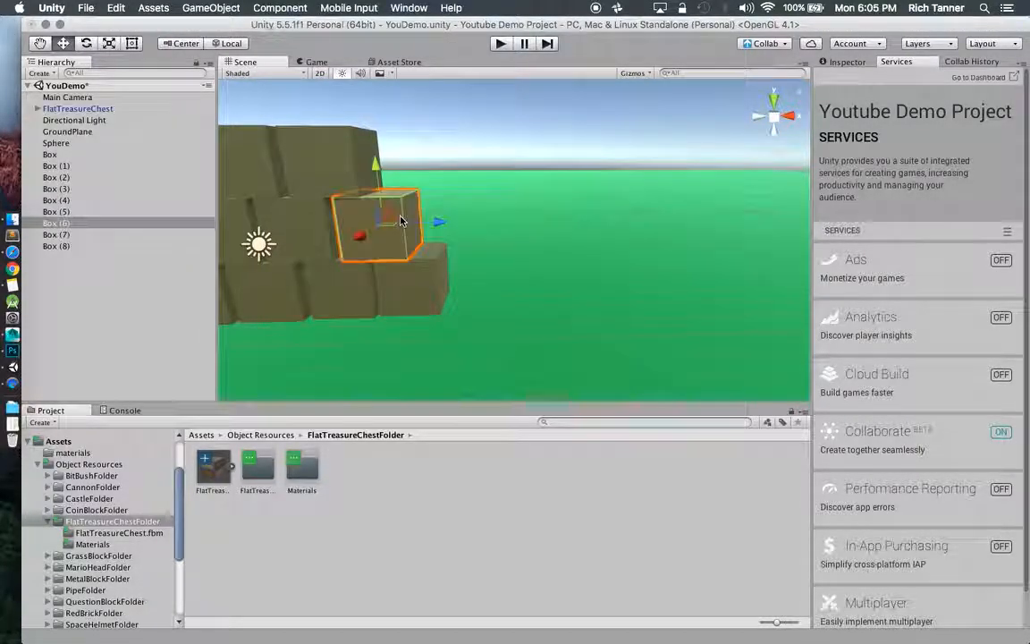
pyautogui.click(415, 274)
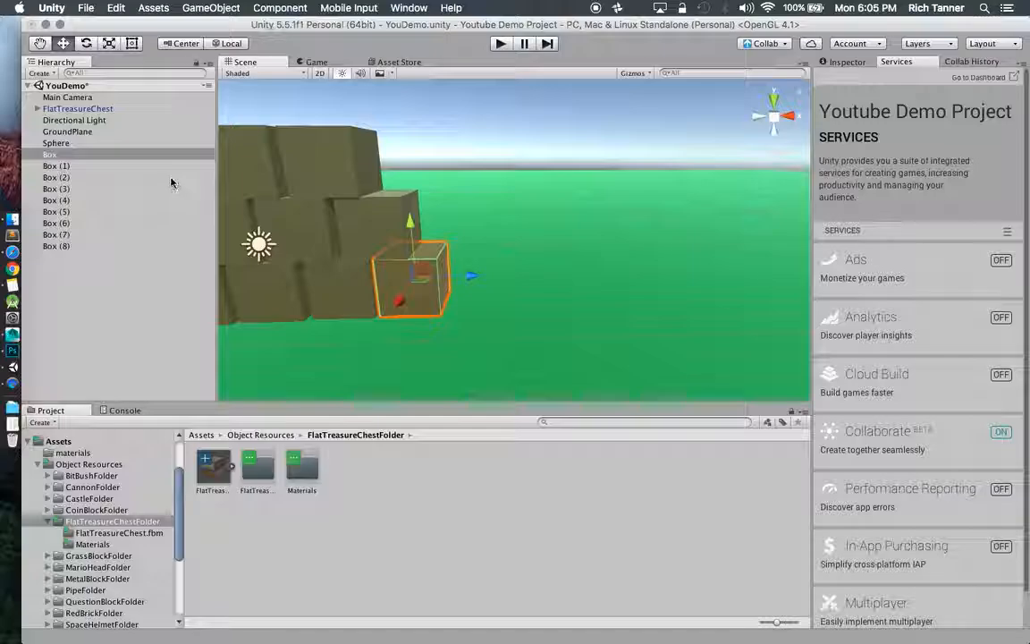
# - Move the FlatTreasureChest object over to the box pyramid in the scene
pyautogui.click(84, 110)
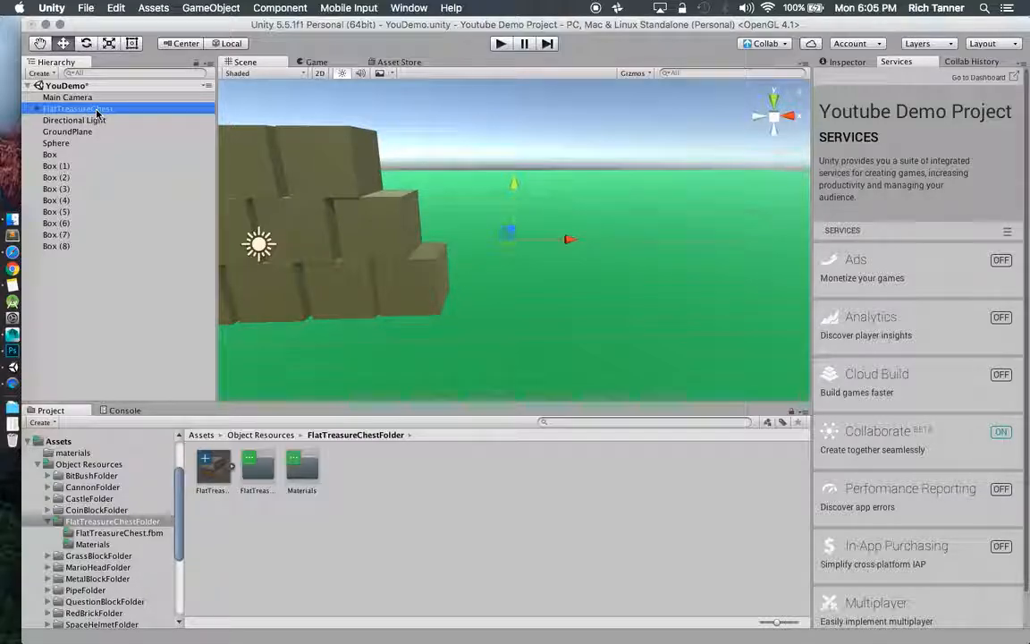
pyautogui.keyDown('alt'); pyautogui.moveTo(479, 221); pyautogui.dragTo(435, 243); pyautogui.keyUp('alt')
pyautogui.press('f')
pyautogui.scroll(-3, 455, 247)
pyautogui.scroll(1, 458, 246)
pyautogui.scroll(-1, 458, 247)
pyautogui.moveTo(501, 229); pyautogui.dragTo(531, 295)
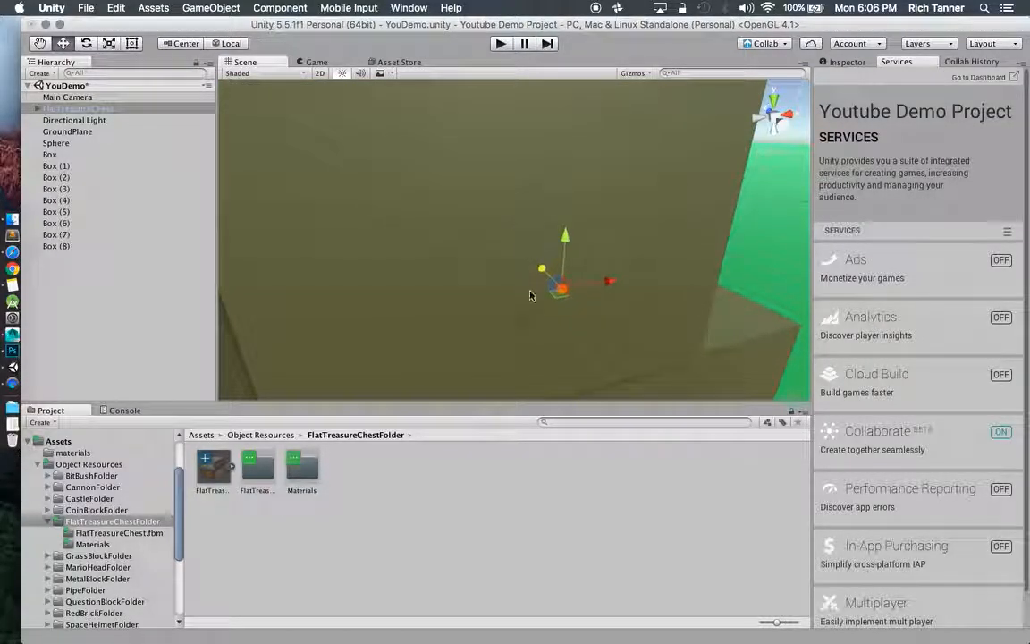
# - Inspect the chest's size against the pyramid's boxes from close up and from farther away
pyautogui.scroll(-3, 524, 287)
pyautogui.scroll(3, 545, 289)
pyautogui.scroll(-3, 547, 290)
pyautogui.keyDown('alt'); pyautogui.moveTo(490, 287); pyautogui.dragTo(576, 322); pyautogui.keyUp('alt')
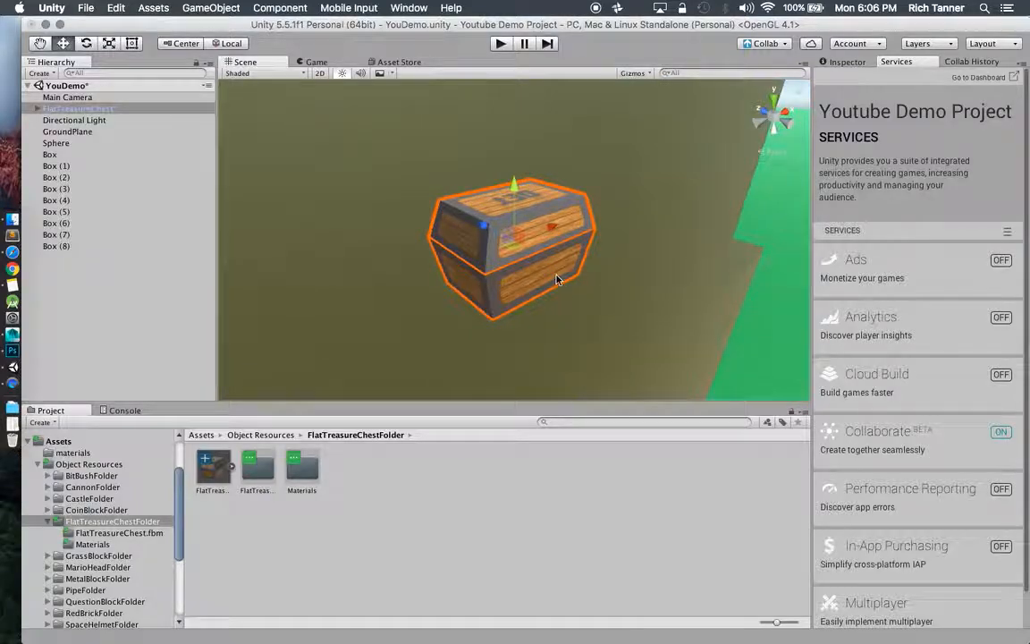
pyautogui.scroll(5, 557, 280)
pyautogui.scroll(-5, 557, 280)
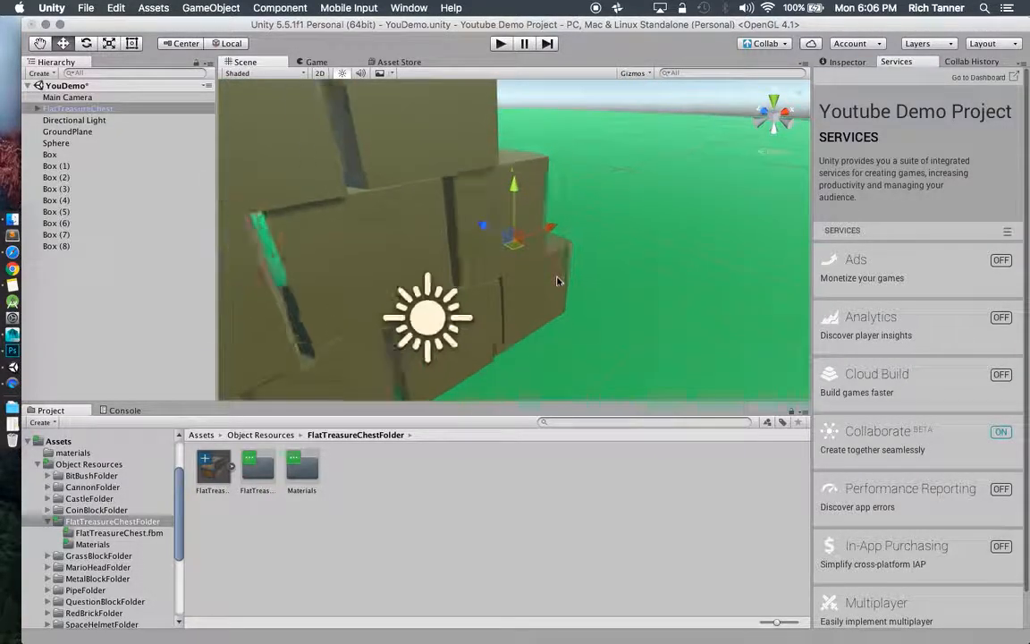
pyautogui.keyDown('alt'); pyautogui.moveTo(561, 236); pyautogui.dragTo(391, 212); pyautogui.keyUp('alt')
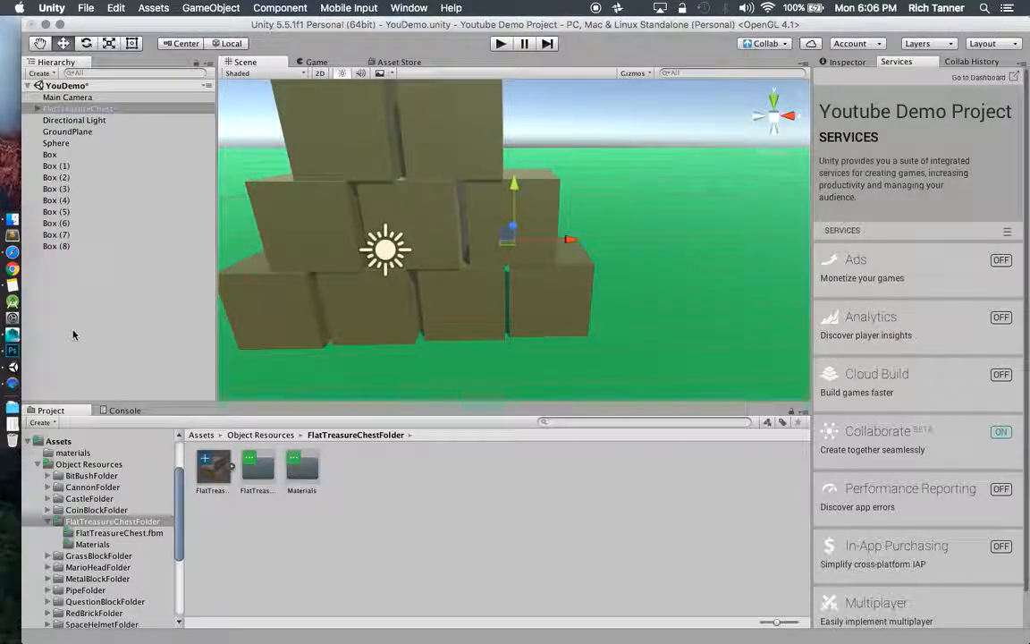
# - Switch to Maya and check the working units in the Settings preferences without saving changes
pyautogui.click(27, 317)
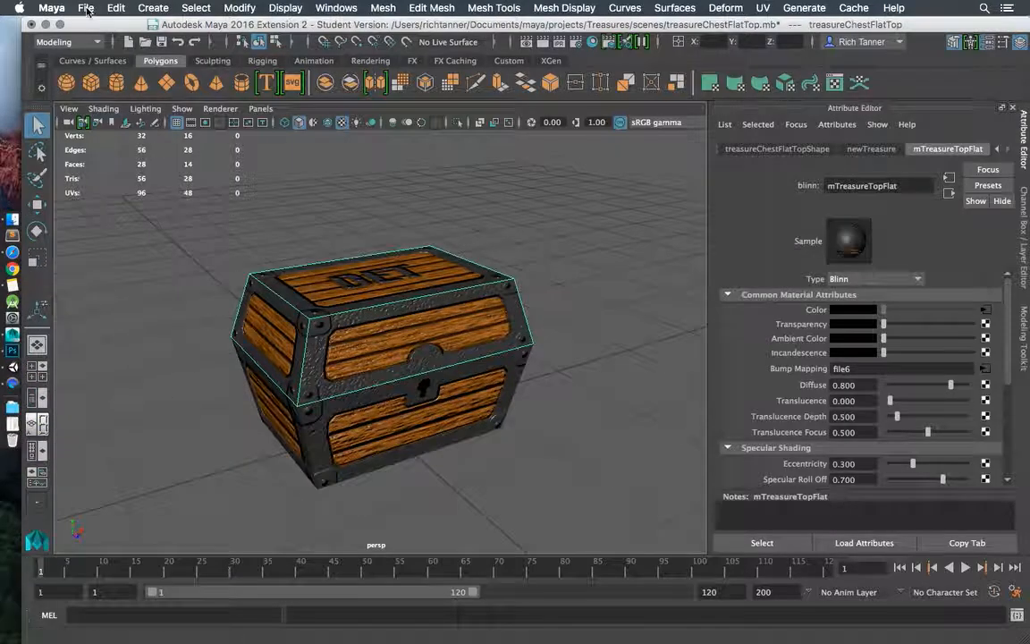
pyautogui.click(51, 7)
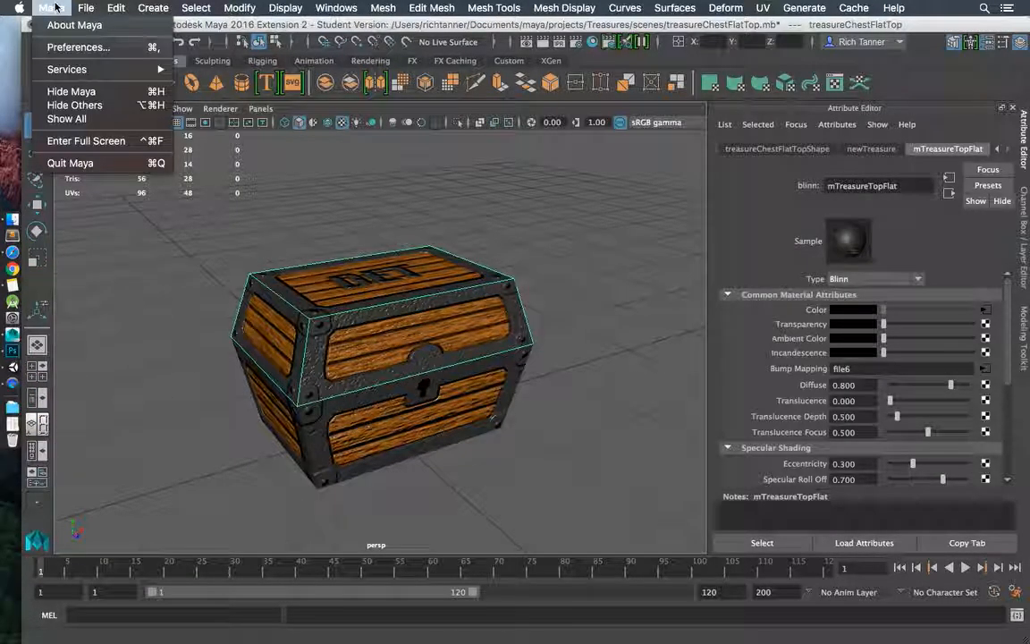
pyautogui.click(78, 47)
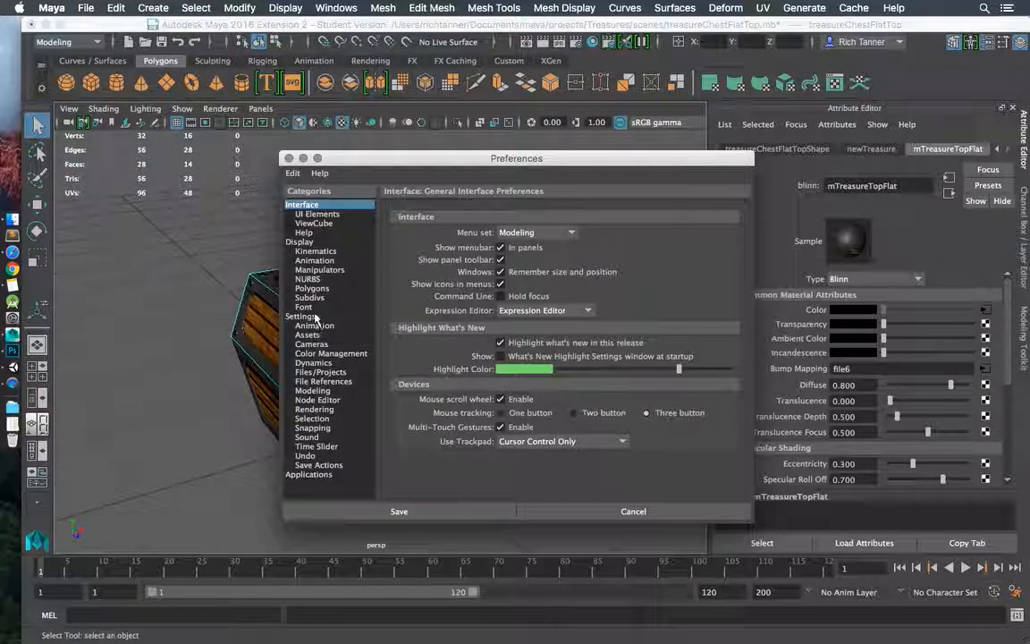
pyautogui.click(309, 317)
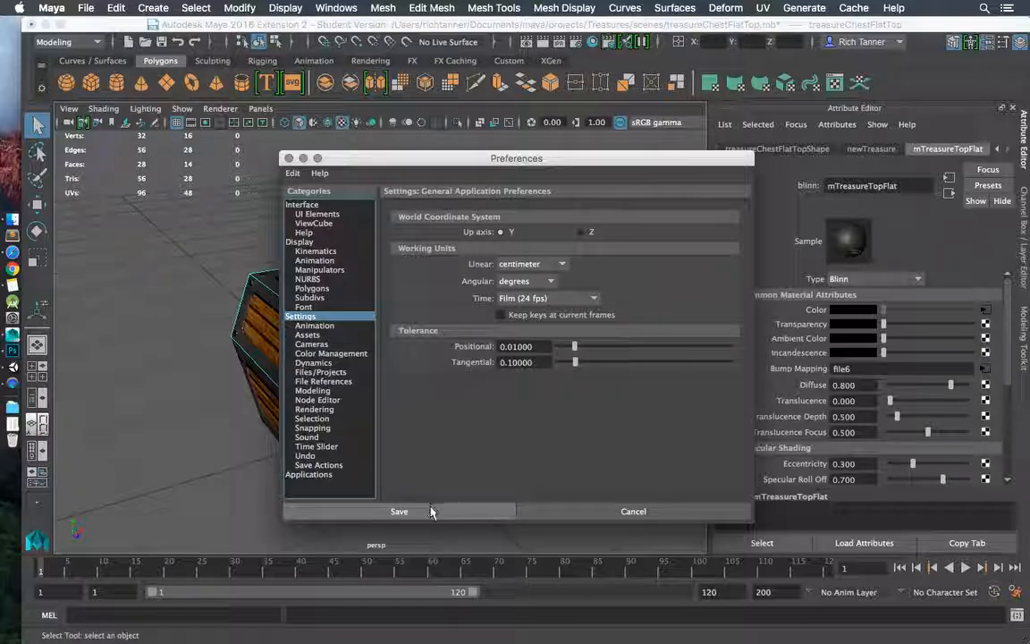
pyautogui.click(621, 512)
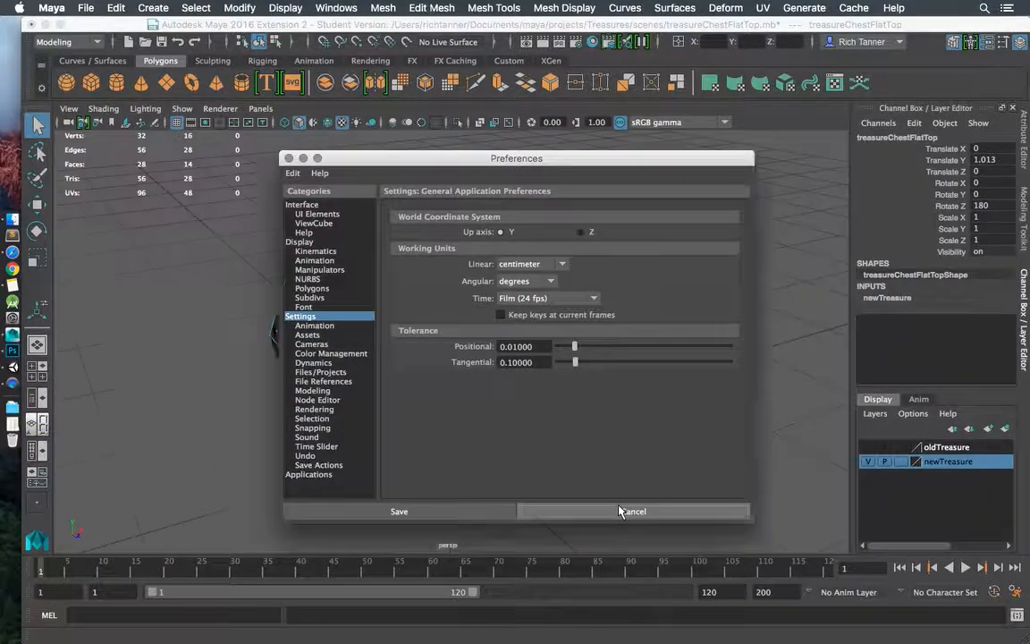
# - Create a default polygon cube at the origin to compare with the chest's size, and delete the cube
pyautogui.scroll(-5, 459, 411)
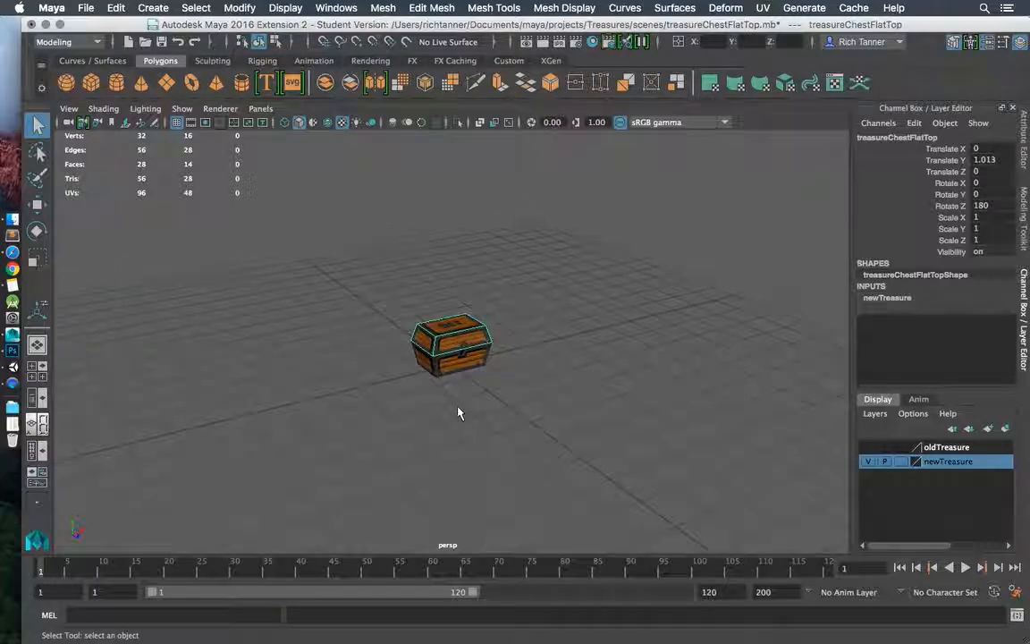
pyautogui.click(89, 83)
pyautogui.keyDown('alt'); pyautogui.moveTo(379, 361); pyautogui.dragTo(527, 411); pyautogui.keyUp('alt')
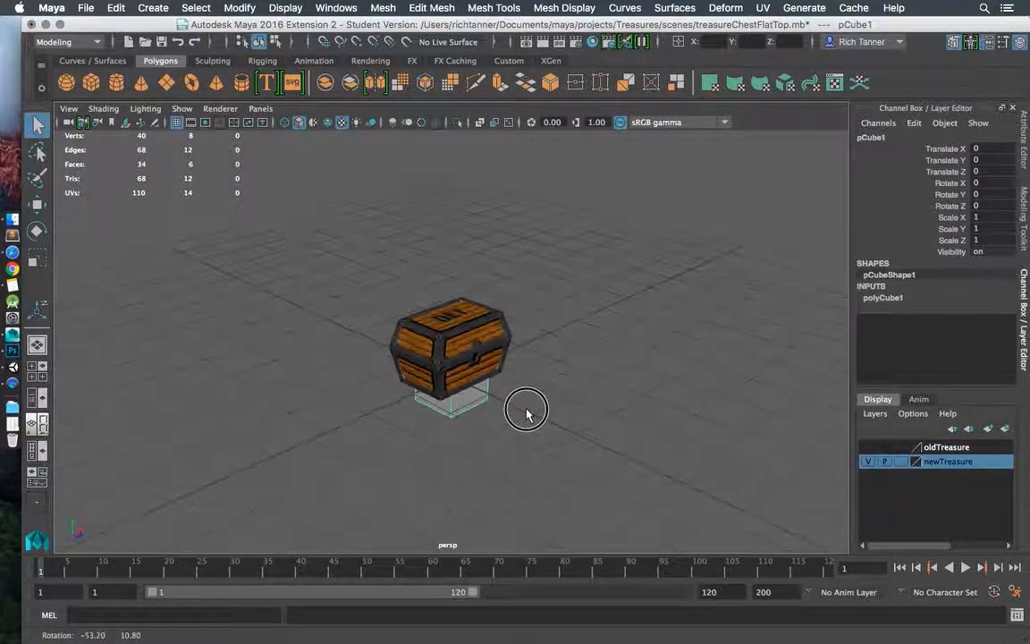
pyautogui.scroll(5, 506, 380)
pyautogui.scroll(-3, 506, 380)
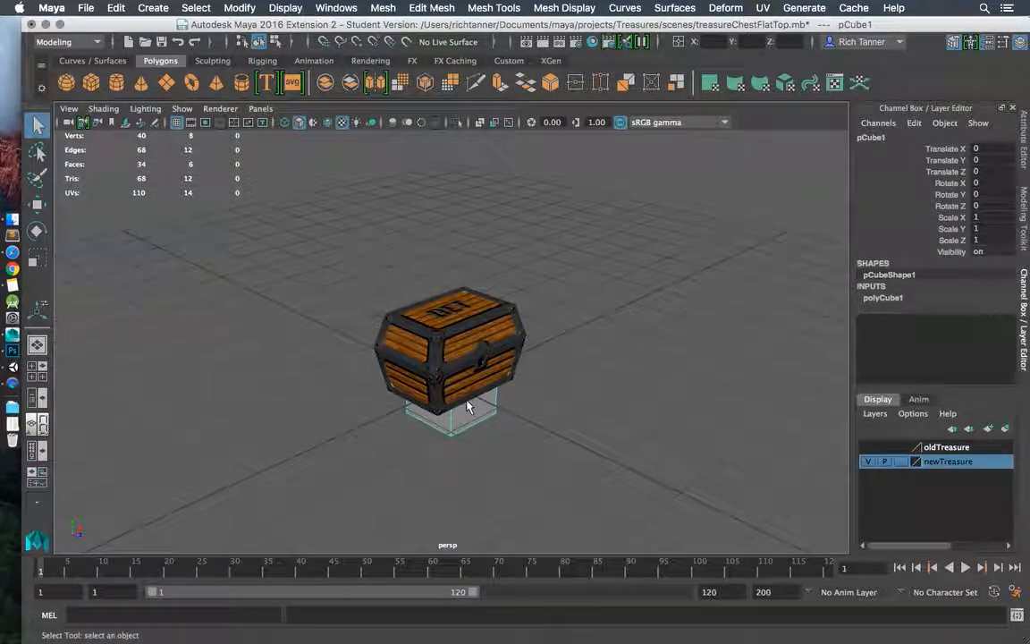
pyautogui.press('Delete')
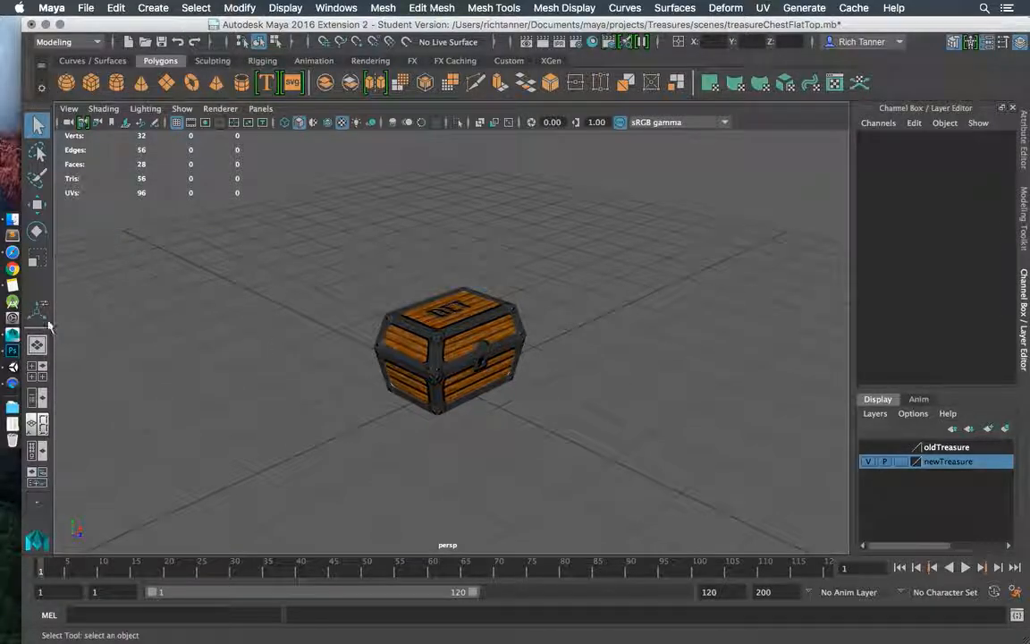
# - Switch back to Unity and open the import settings of the FlatTreasureChest model from its scene object
pyautogui.click(37, 368)
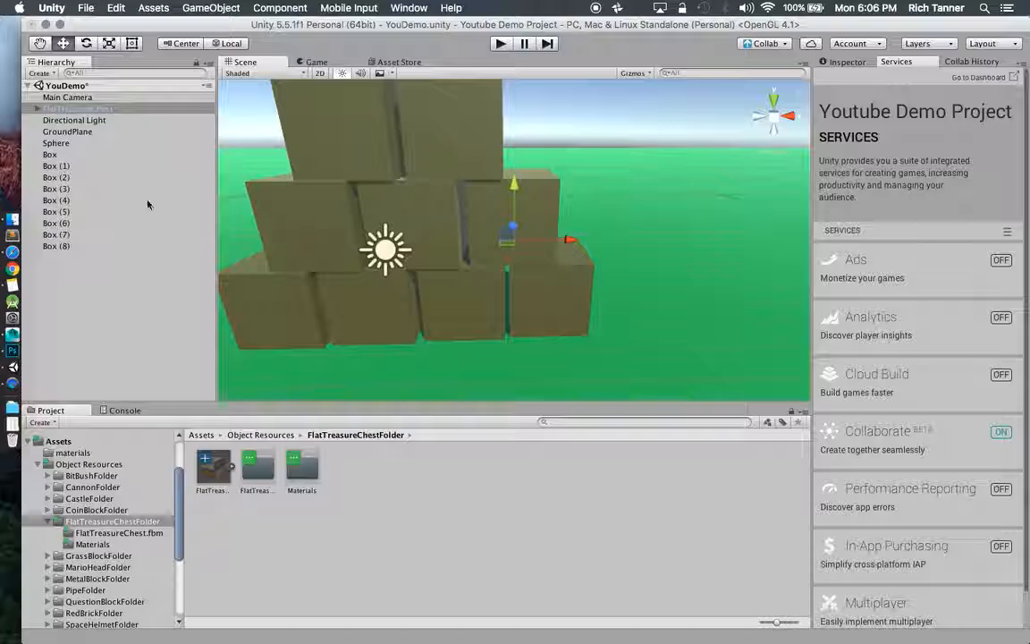
pyautogui.moveTo(76, 121); pyautogui.dragTo(78, 114)
pyautogui.click(38, 109)
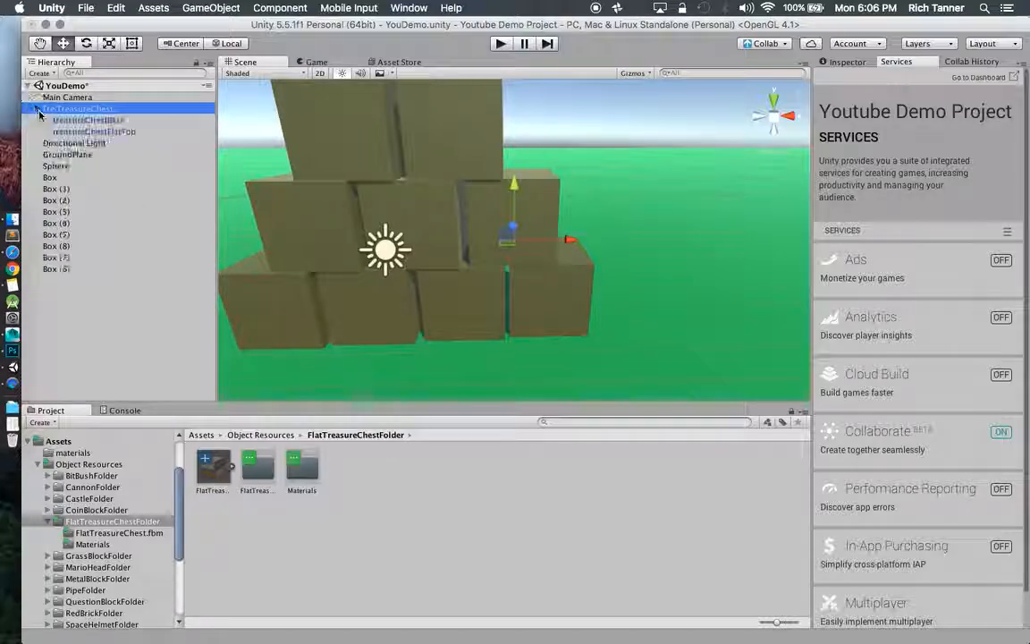
pyautogui.click(846, 62)
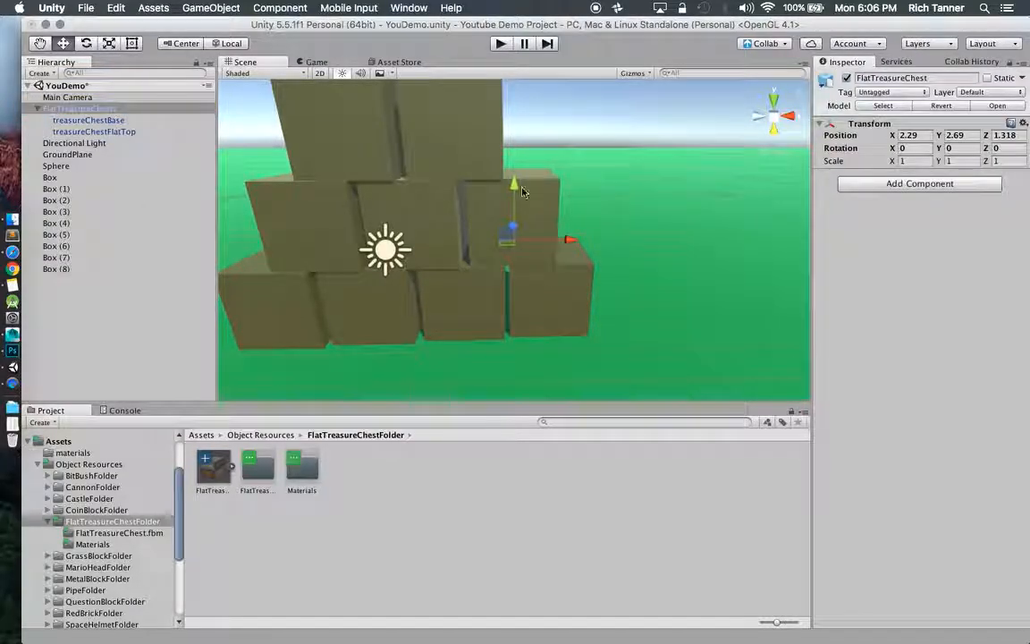
pyautogui.click(873, 107)
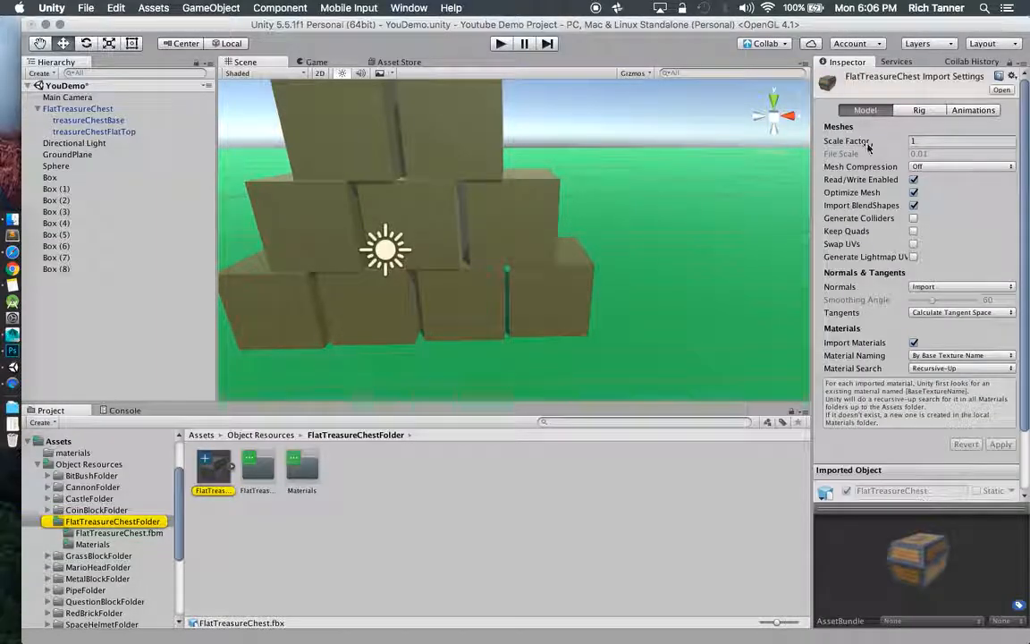
# - Set the model's import Scale Factor to 100, turn off Optimize Mesh, and apply the import settings
pyautogui.click(946, 141)
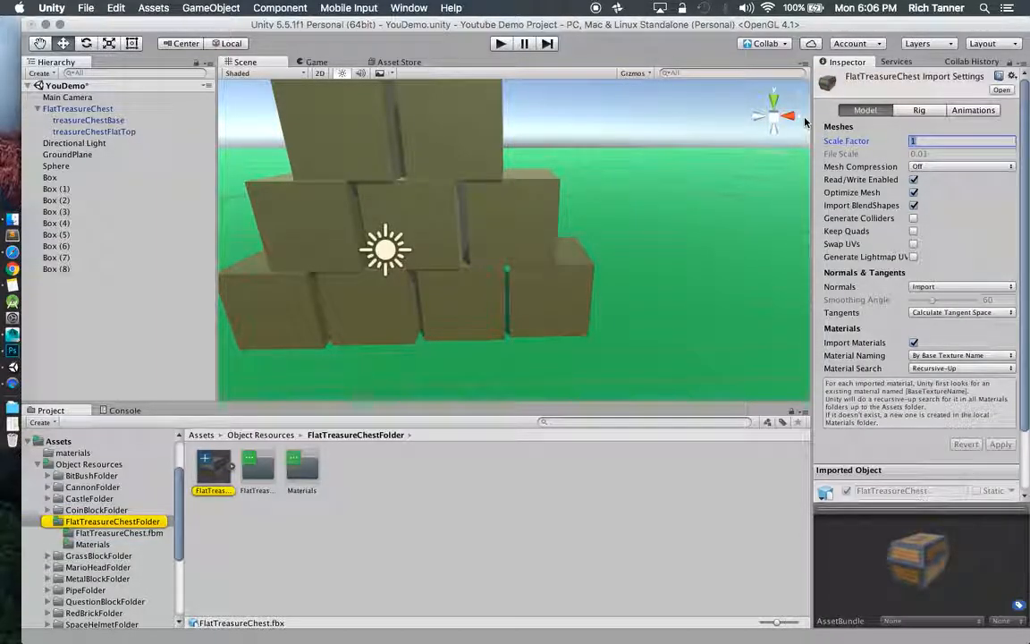
pyautogui.write('100')
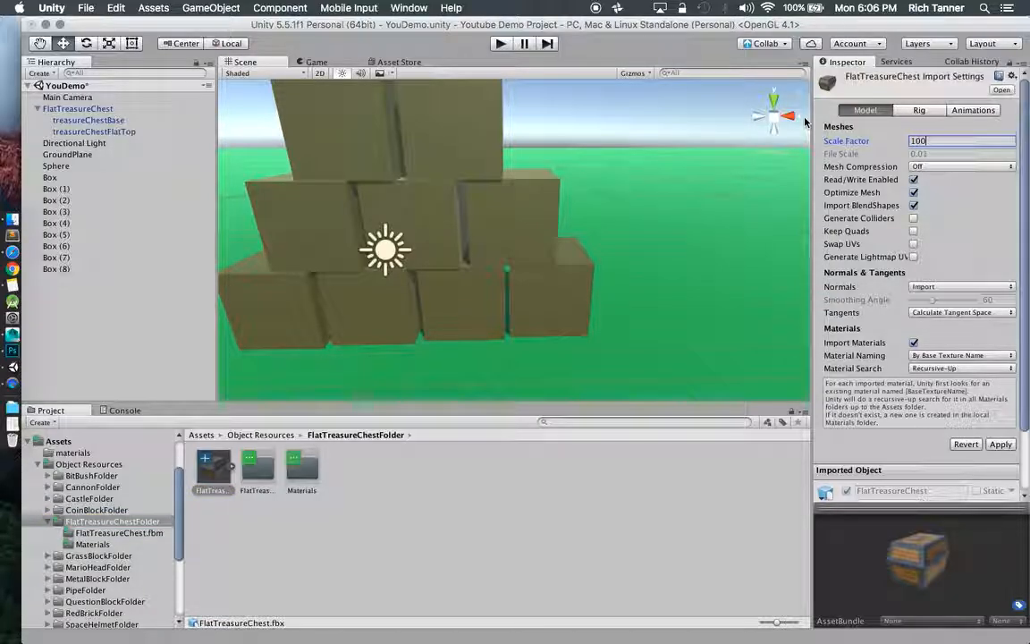
pyautogui.click(914, 193)
pyautogui.click(1001, 444)
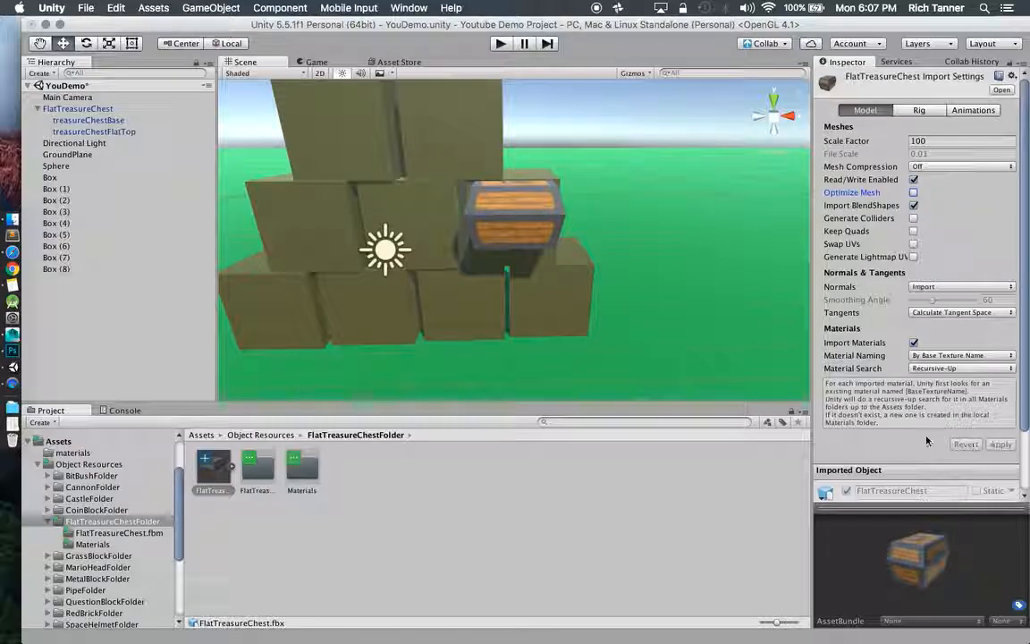
# - Move the FlatTreasureChest object out in front of the box pyramid, to about X 2.69 and Z -0.51
pyautogui.keyDown('alt'); pyautogui.moveTo(686, 278); pyautogui.dragTo(510, 223); pyautogui.keyUp('alt')
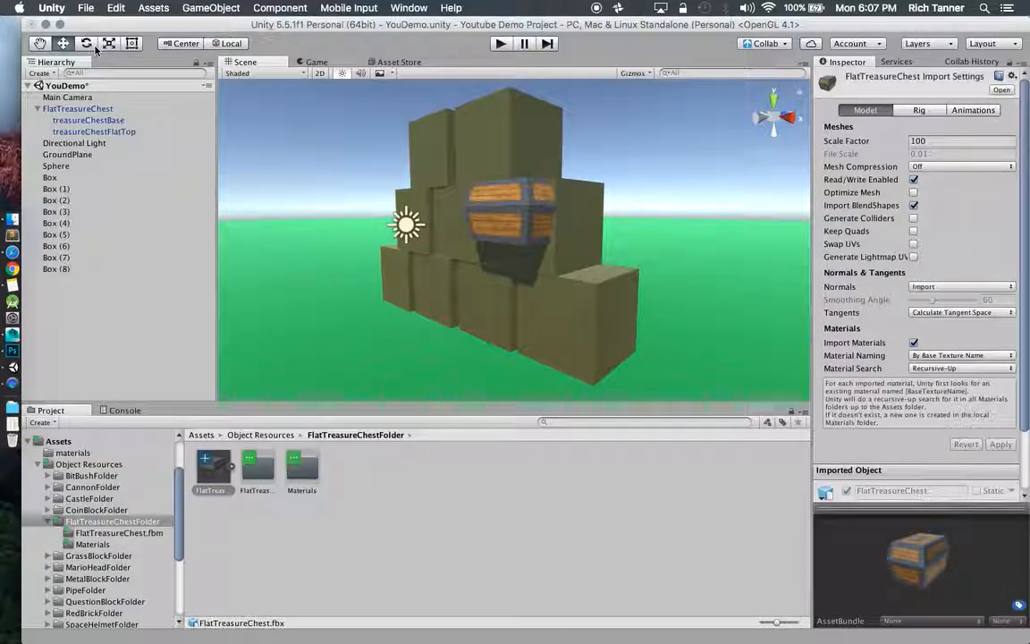
pyautogui.click(108, 110)
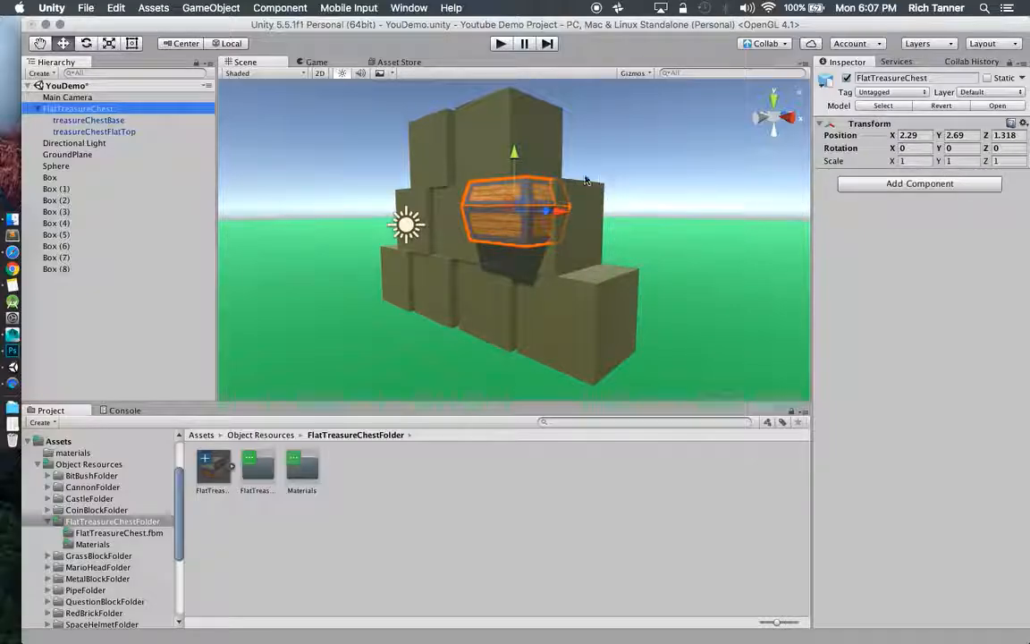
pyautogui.moveTo(571, 214); pyautogui.dragTo(575, 270)
pyautogui.moveTo(564, 209); pyautogui.dragTo(506, 217)
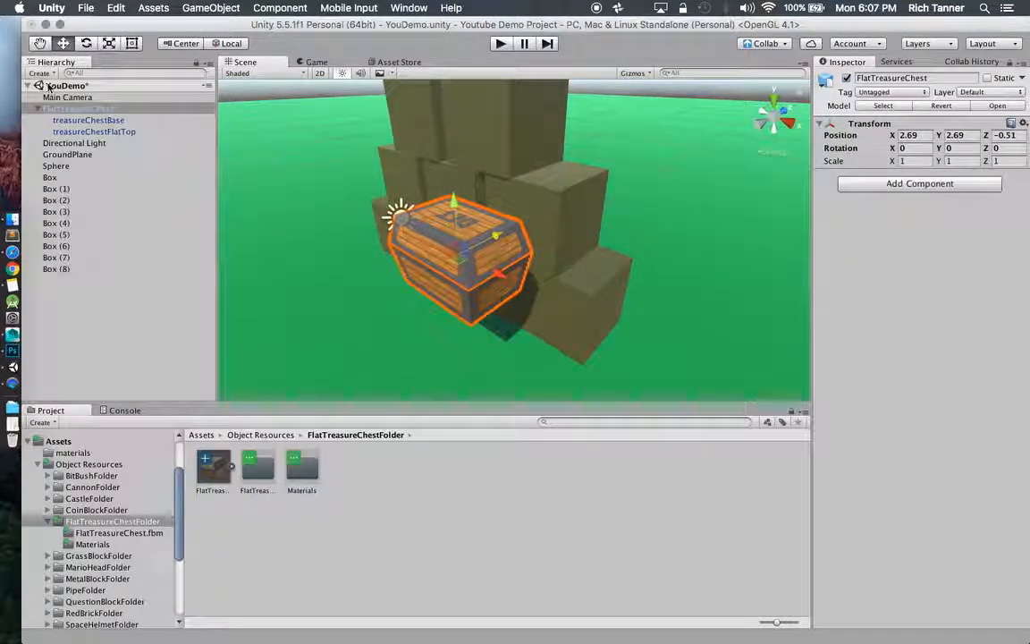
# - Rotate the treasure chest about its vertical axis to face forward, with a Y rotation of exactly 180
pyautogui.click(86, 43)
pyautogui.moveTo(486, 284); pyautogui.dragTo(410, 283)
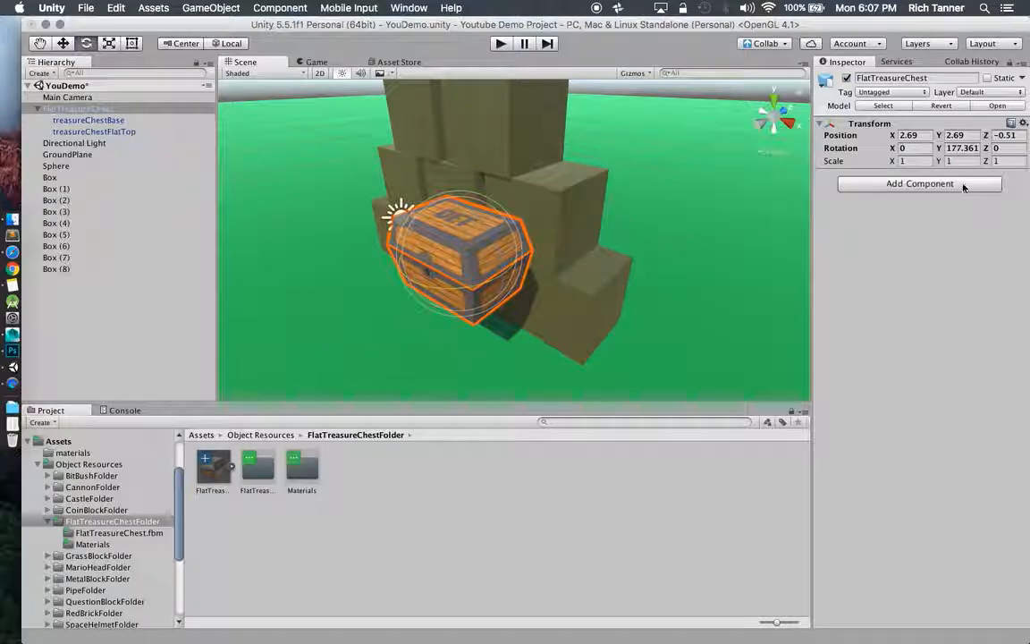
pyautogui.write('180')
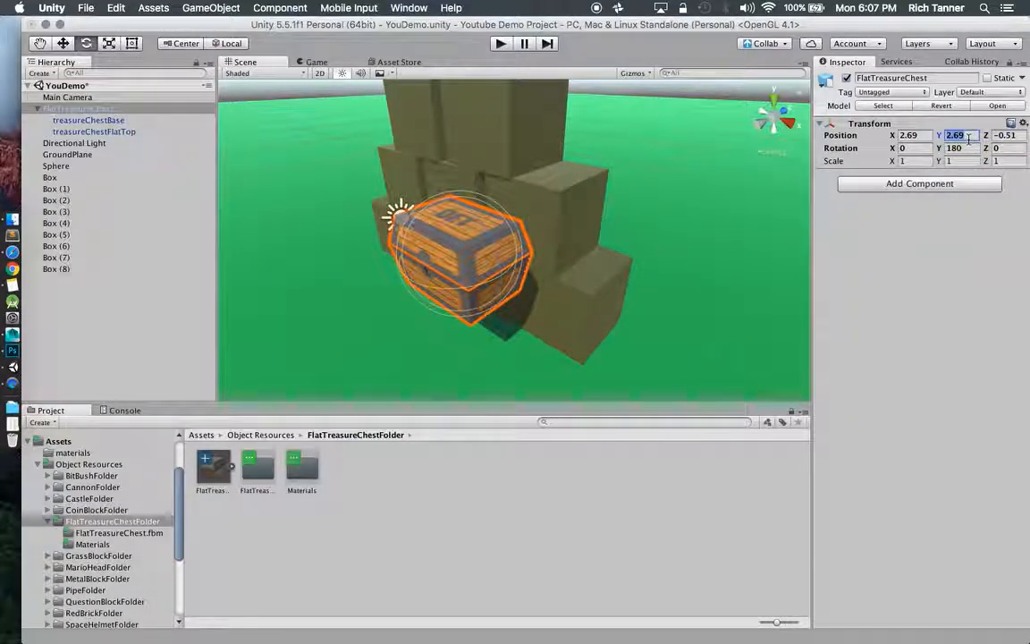
# - Lower the treasure chest onto the ground plane by setting its Y position to 0.15
pyautogui.write('1')
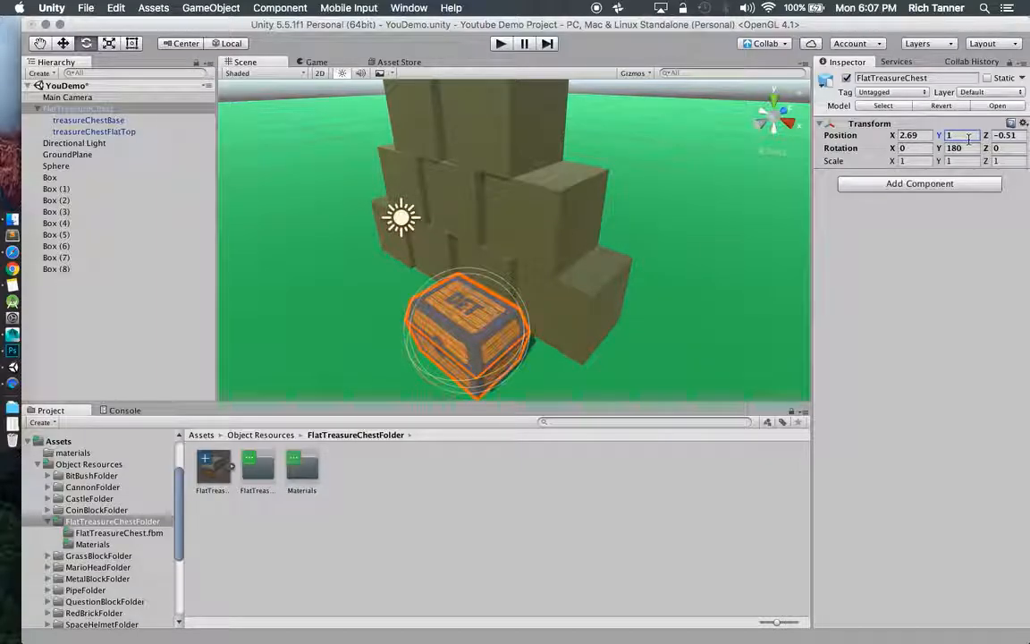
pyautogui.keyDown('alt'); pyautogui.moveTo(605, 283); pyautogui.dragTo(572, 215); pyautogui.keyUp('alt')
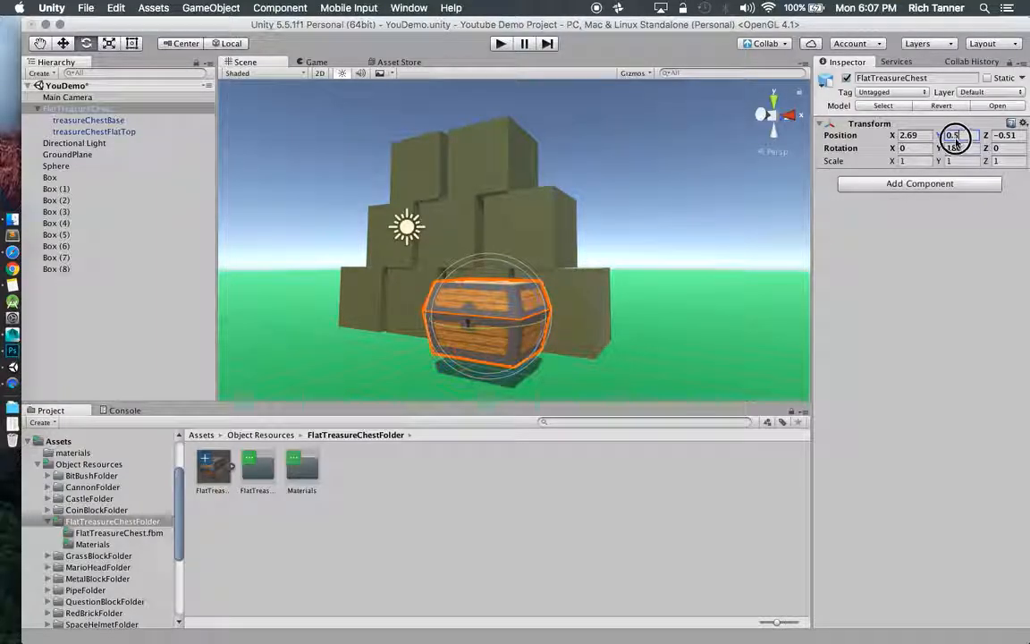
pyautogui.write('0.1')
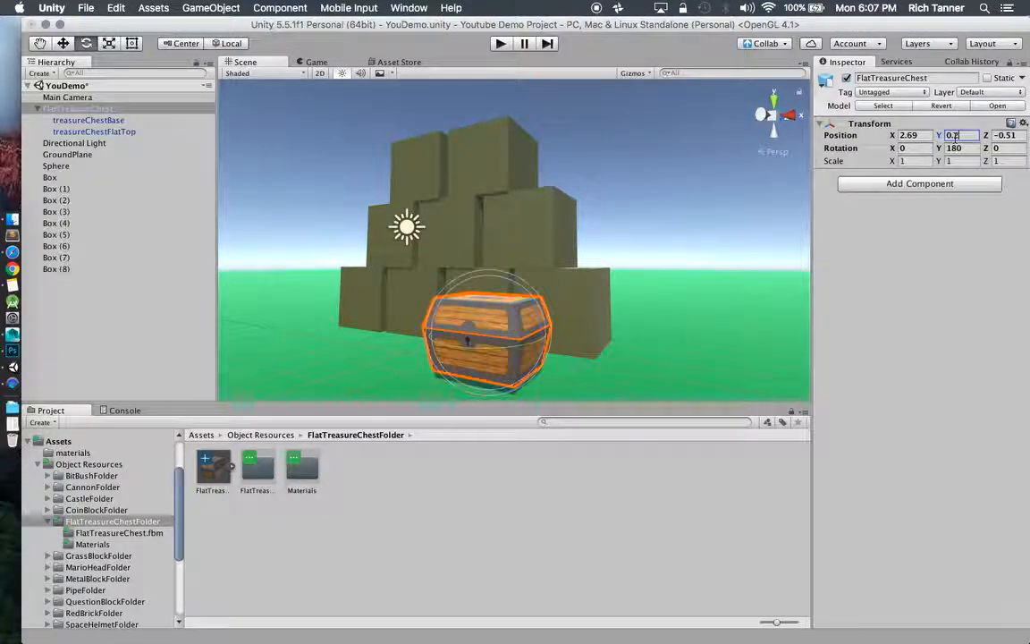
pyautogui.press('BackSpace')
pyautogui.write('15')
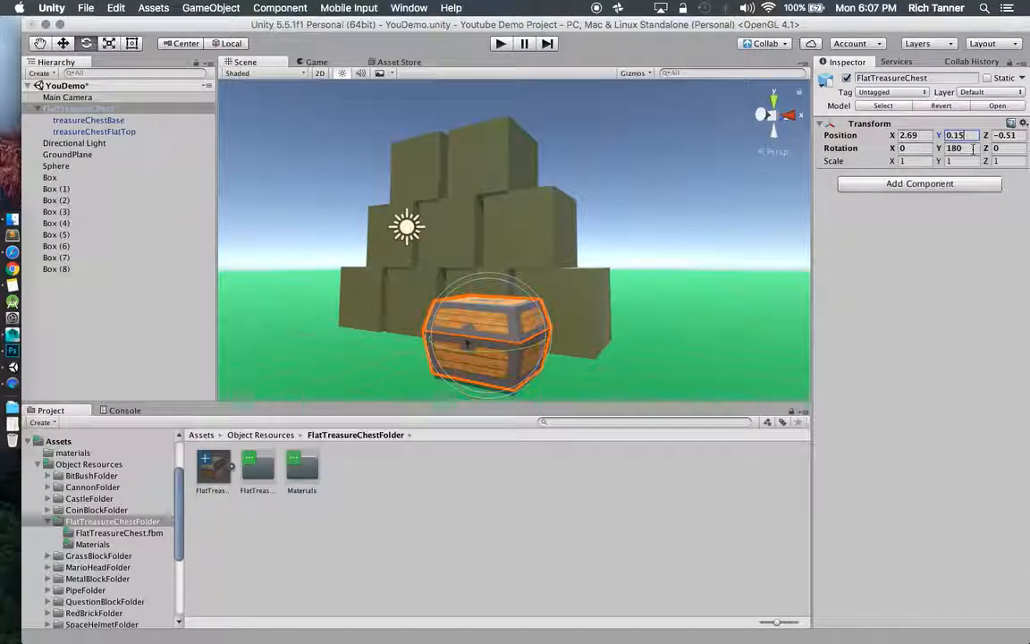
# - Examine the treasure chest's placement on the ground plane in front of the box pyramid
pyautogui.keyDown('alt'); pyautogui.moveTo(629, 191); pyautogui.dragTo(764, 253); pyautogui.keyUp('alt')
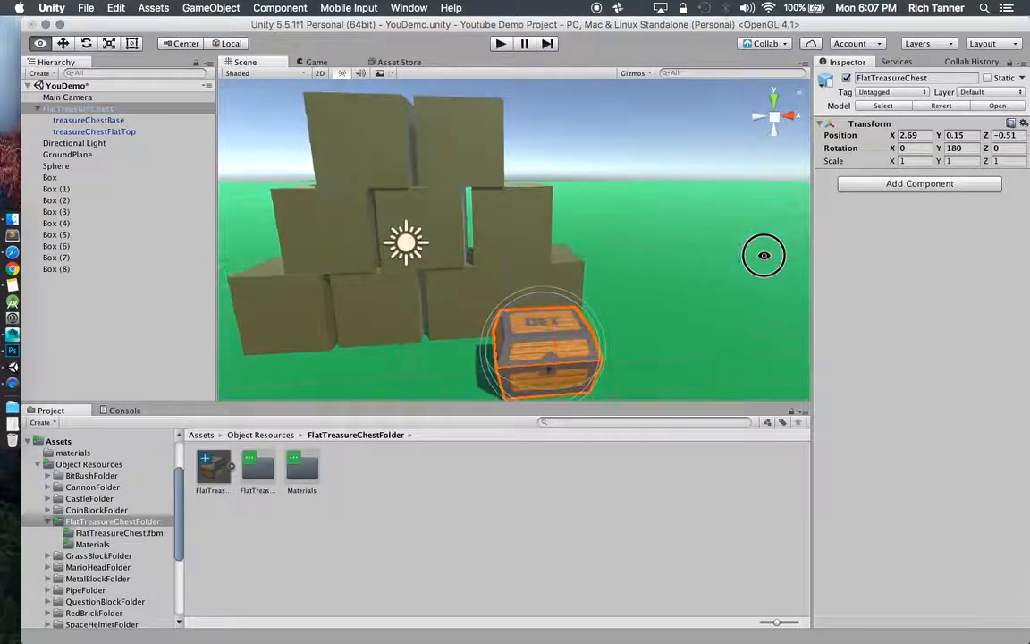
pyautogui.keyDown('alt'); pyautogui.moveTo(689, 229); pyautogui.dragTo(592, 175); pyautogui.keyUp('alt')
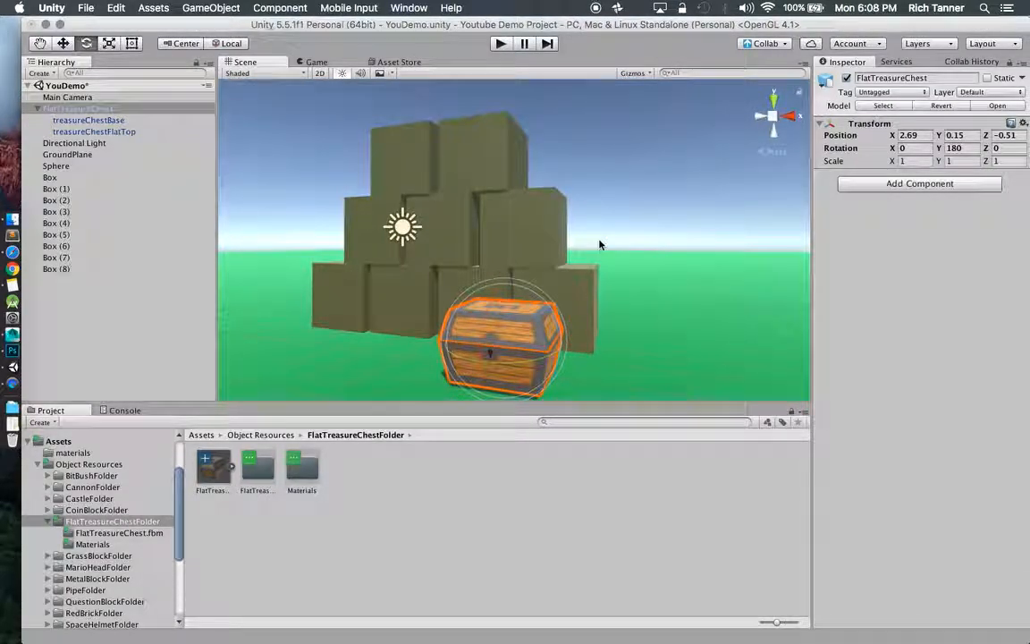
pyautogui.click(80, 111)
pyautogui.click(640, 252)
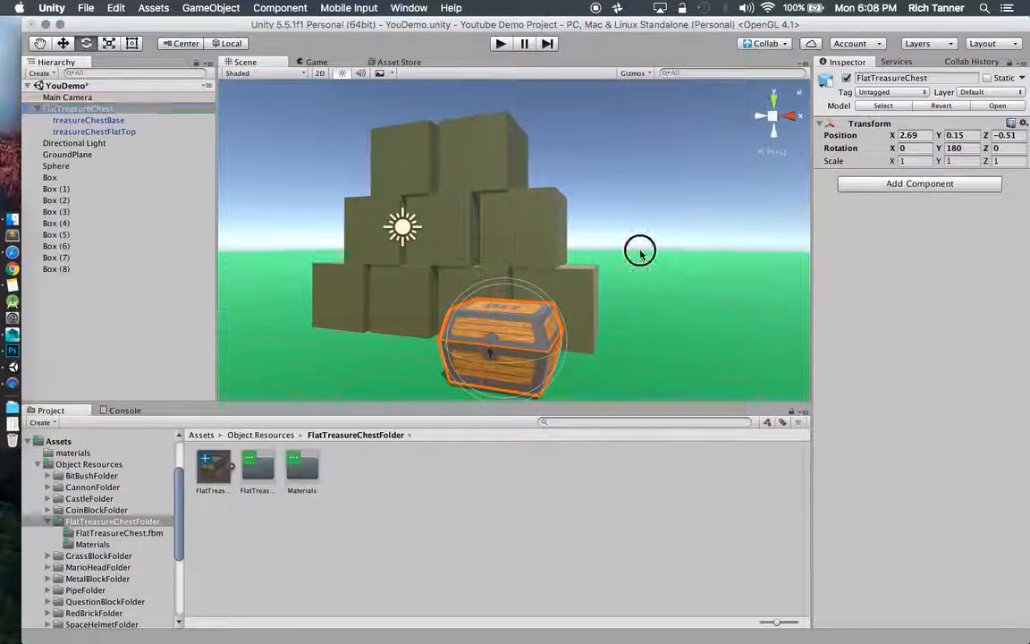
pyautogui.scroll(3, 585, 293)
pyautogui.click(501, 385)
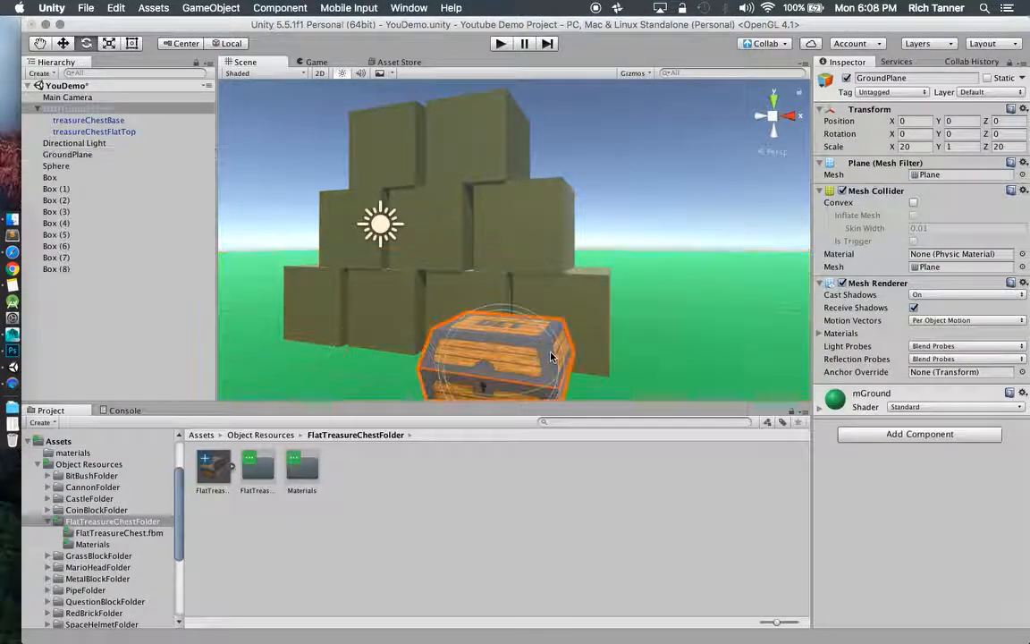
pyautogui.press('f')
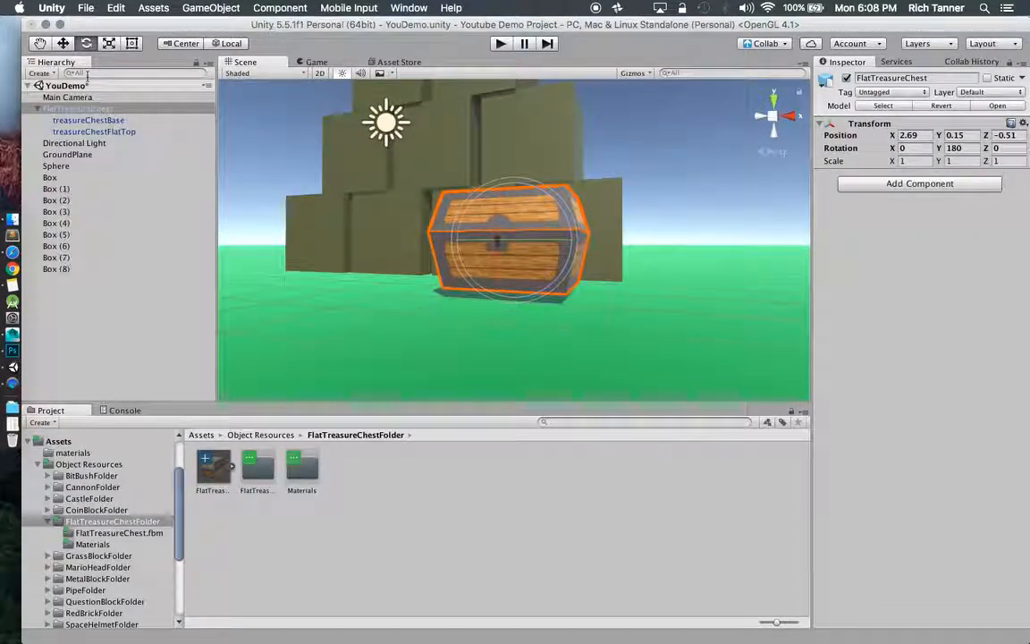
# - Inspect the wood panels, metal trim and keyhole textures on the chest's front and lid up close
pyautogui.click(63, 45)
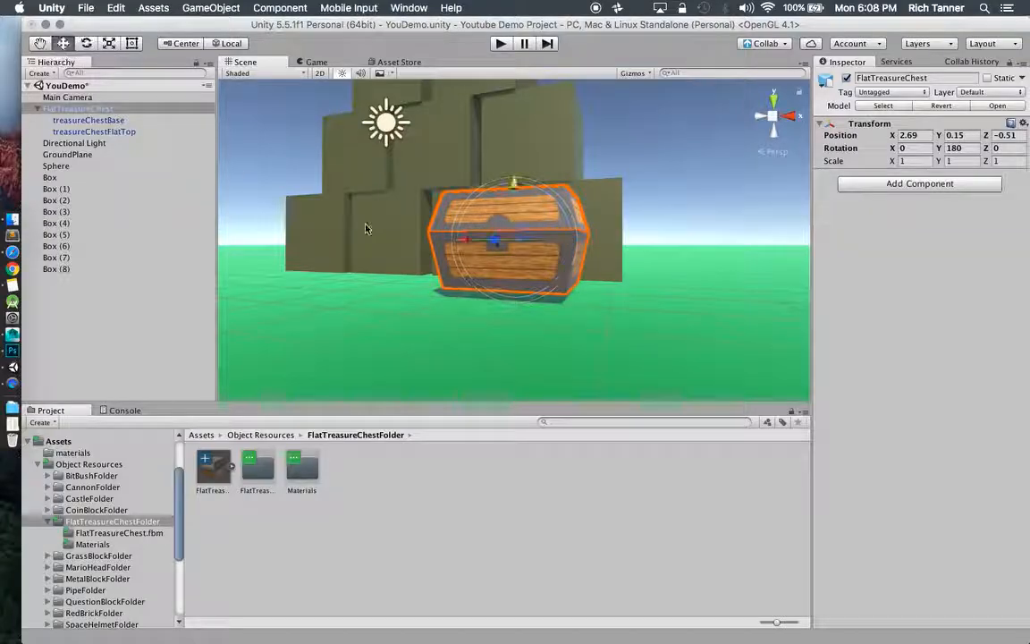
pyautogui.keyDown('alt'); pyautogui.moveTo(797, 255); pyautogui.dragTo(577, 306); pyautogui.keyUp('alt')
pyautogui.scroll(3, 498, 281)
pyautogui.scroll(4, 498, 281)
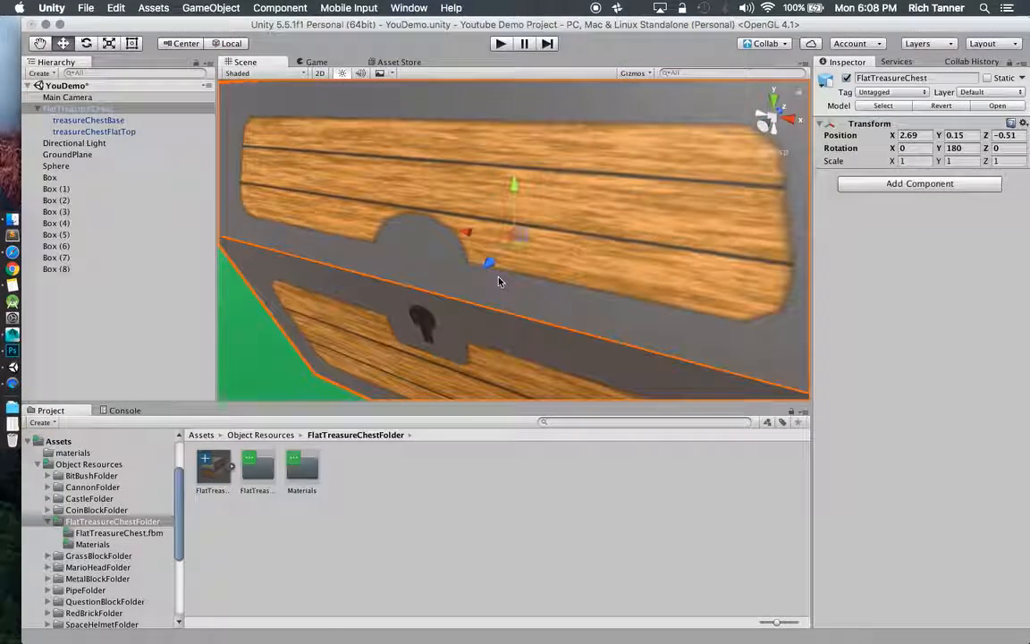
pyautogui.scroll(-2, 498, 281)
pyautogui.keyDown('alt'); pyautogui.moveTo(642, 271); pyautogui.dragTo(717, 135); pyautogui.keyUp('alt')
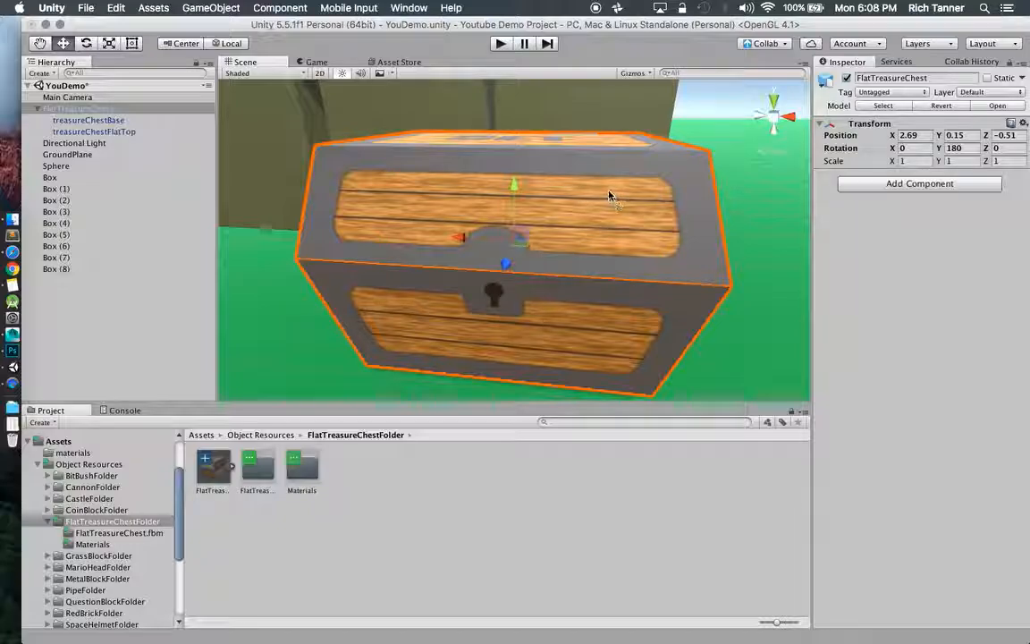
pyautogui.keyDown('alt'); pyautogui.moveTo(587, 192); pyautogui.dragTo(582, 232); pyautogui.keyUp('alt')
pyautogui.scroll(5, 640, 204)
pyautogui.scroll(-8, 639, 203)
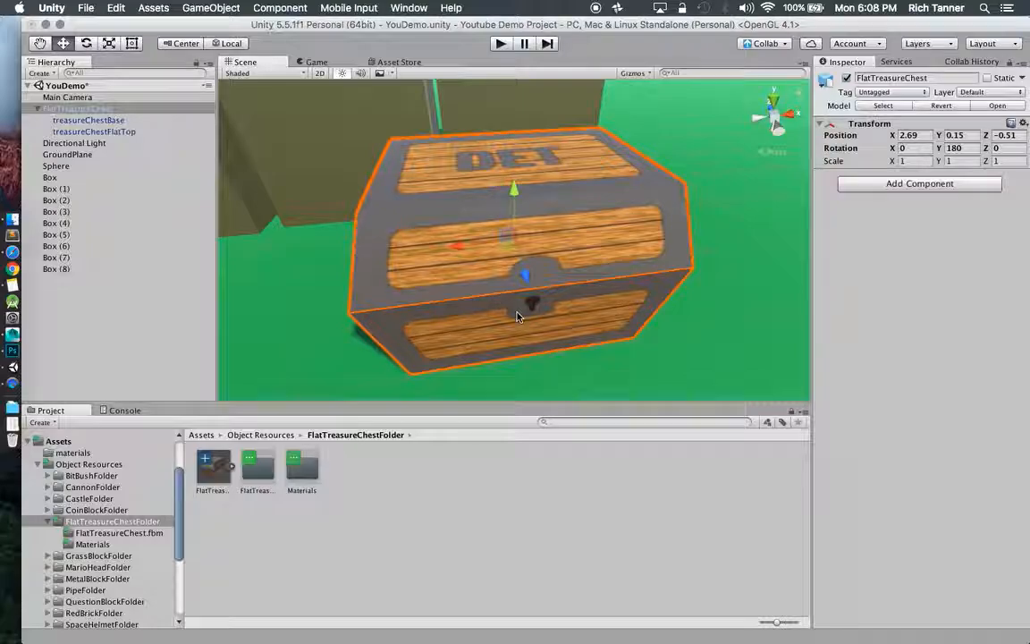
# - Select the treasureChestFlatTop part and expand its flatTopTexture material settings
pyautogui.click(92, 110)
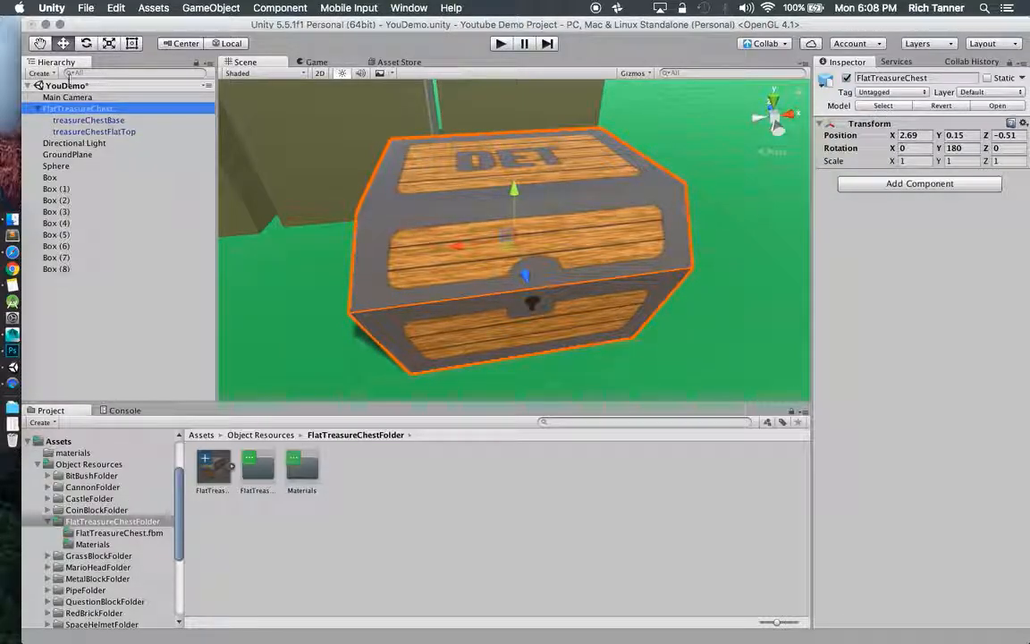
pyautogui.click(97, 121)
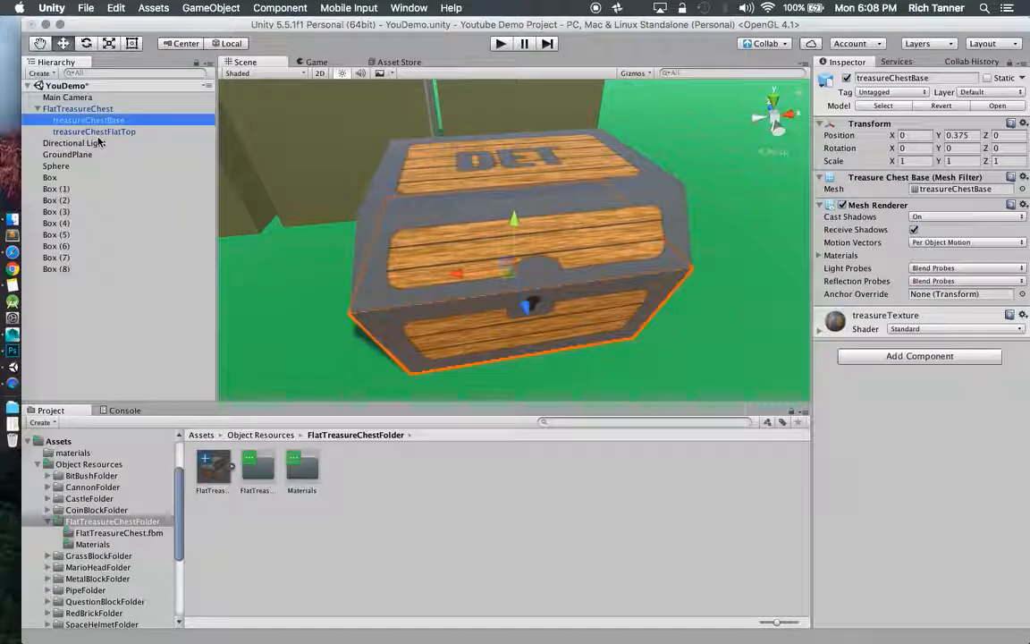
pyautogui.click(101, 129)
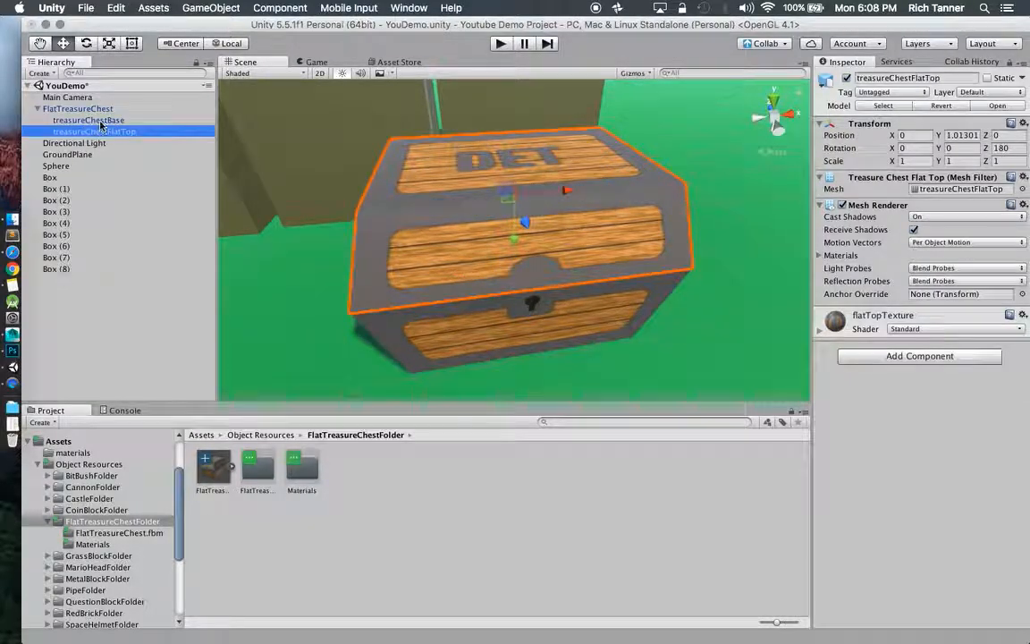
pyautogui.click(820, 330)
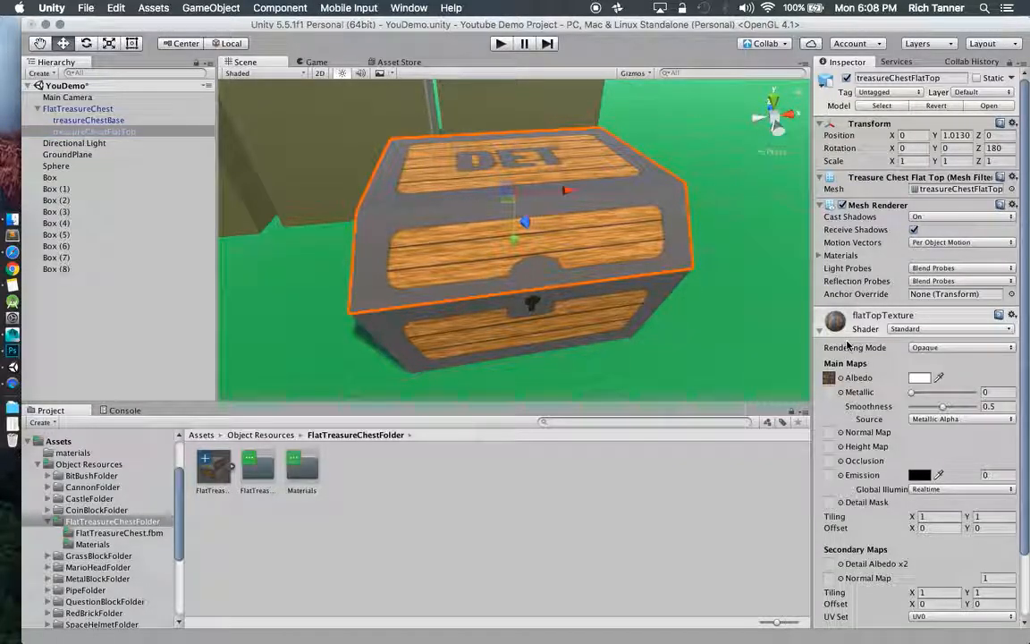
# - Open the FlatTreasureChest.fbm texture folder and view the flatTopTexture image's import settings
pyautogui.doubleClick(258, 467)
pyautogui.click(260, 472)
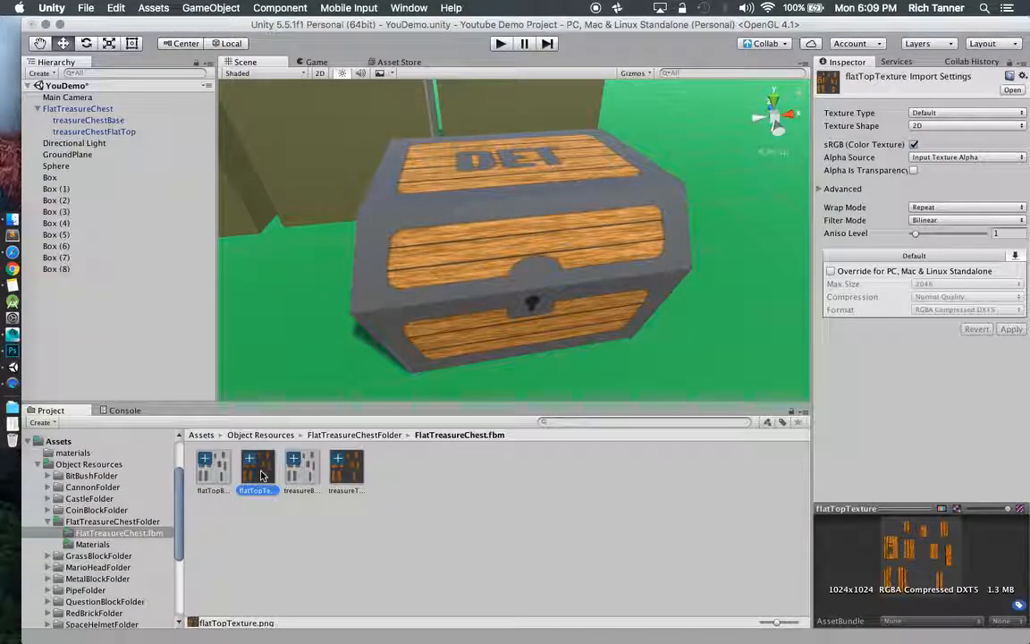
pyautogui.click(316, 515)
pyautogui.click(481, 215)
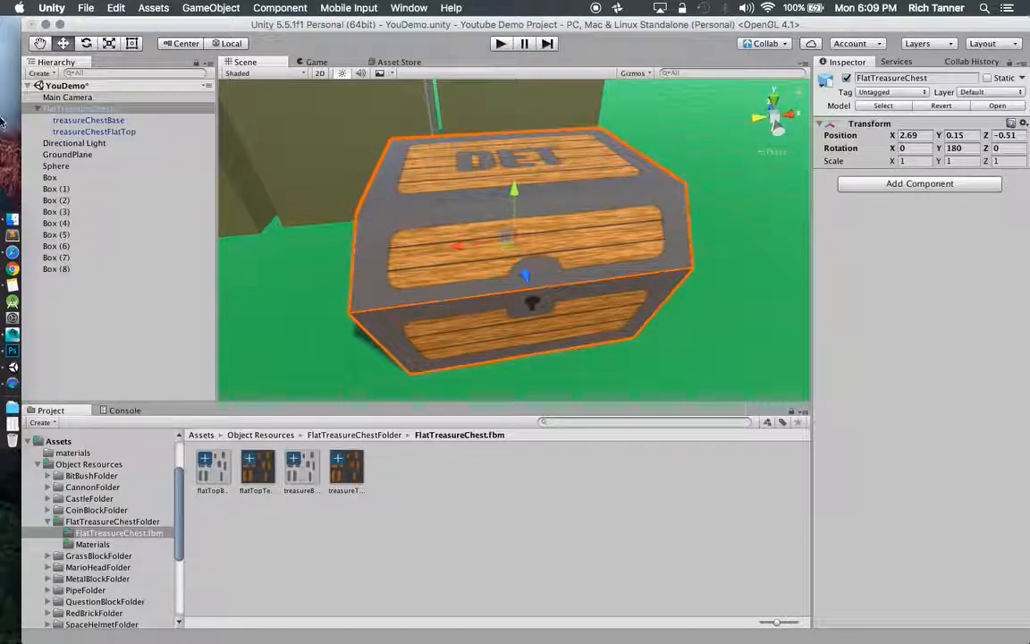
# - Assign the flat-top bump texture as treasureChestFlatTop's main Normal Map and fix its import type to normal map
pyautogui.click(76, 120)
pyautogui.click(65, 143)
pyautogui.click(97, 133)
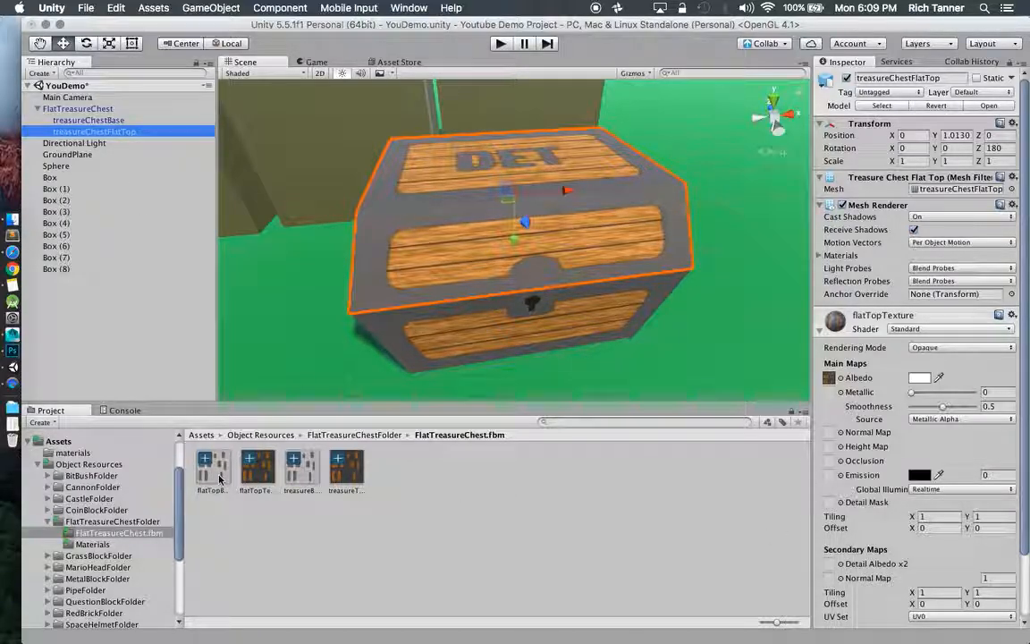
pyautogui.moveTo(218, 478); pyautogui.dragTo(832, 433)
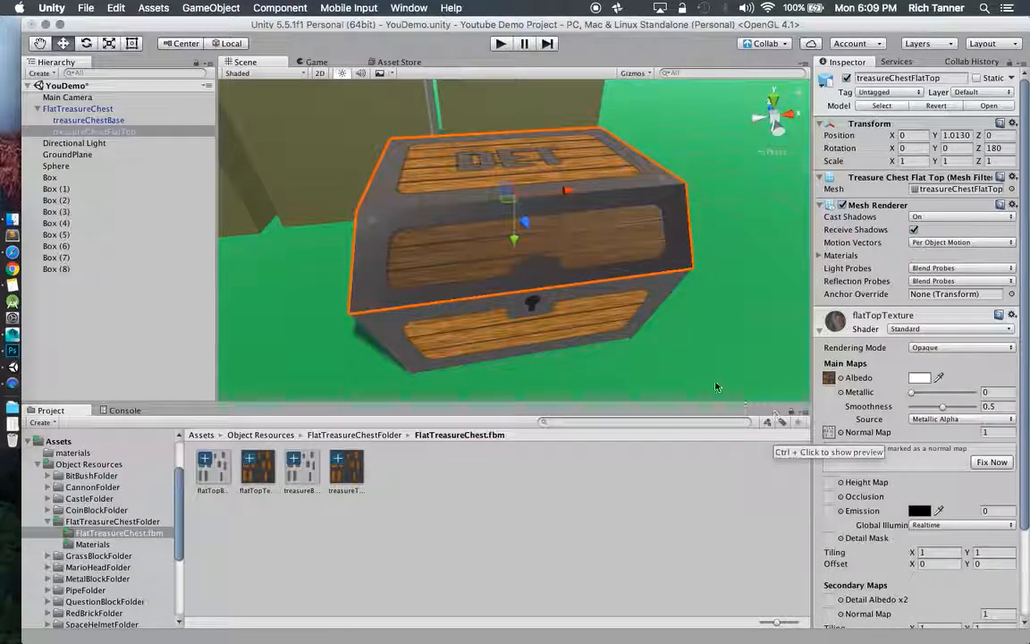
pyautogui.keyDown('alt'); pyautogui.moveTo(623, 278); pyautogui.dragTo(637, 224); pyautogui.keyUp('alt')
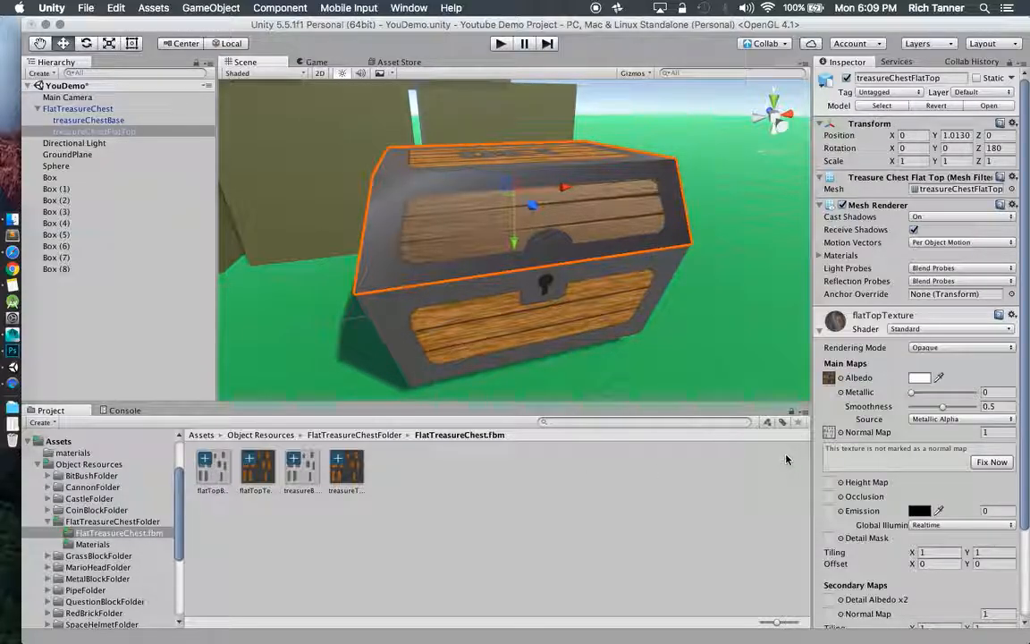
pyautogui.click(988, 463)
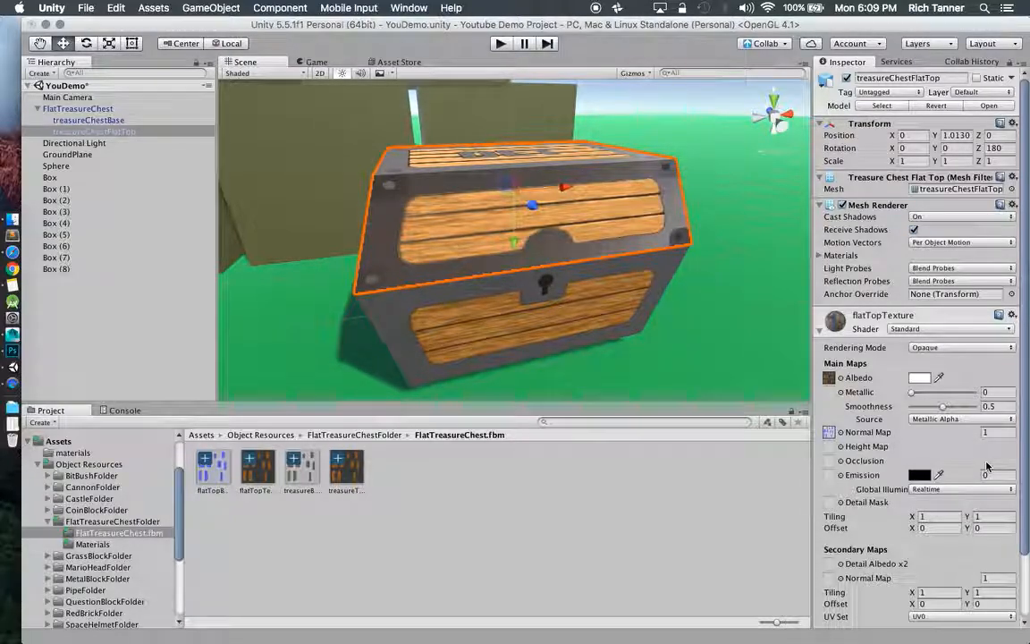
pyautogui.keyDown('alt'); pyautogui.moveTo(577, 239); pyautogui.dragTo(400, 354); pyautogui.keyUp('alt')
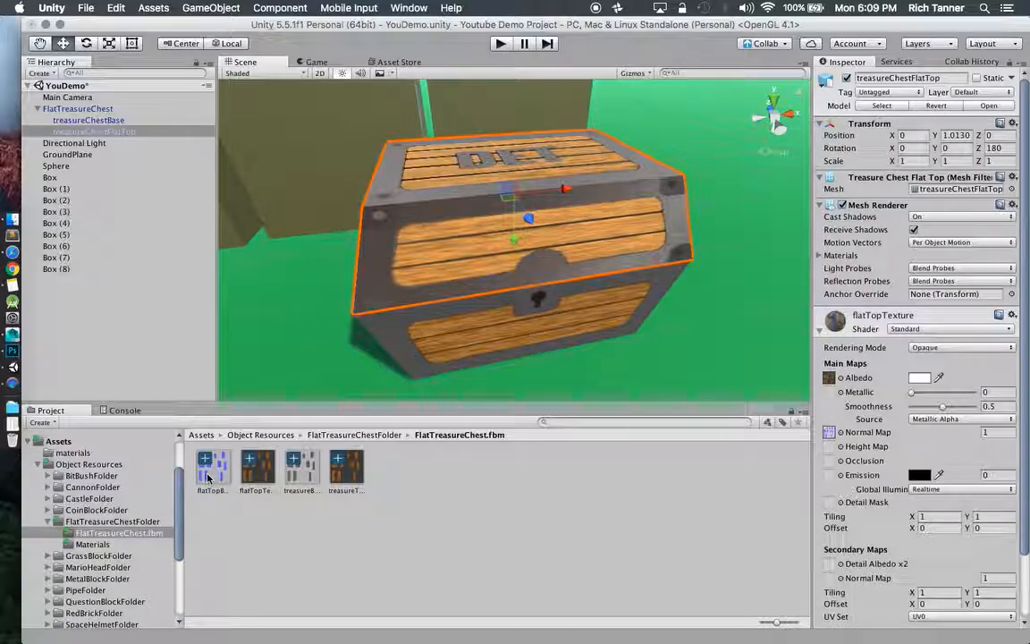
# - Set the main Normal Map strength of the flatTopTexture material to 2 and check the lid's relief up close
pyautogui.keyDown('alt'); pyautogui.moveTo(502, 258); pyautogui.dragTo(317, 218); pyautogui.keyUp('alt')
pyautogui.scroll(5, 476, 281)
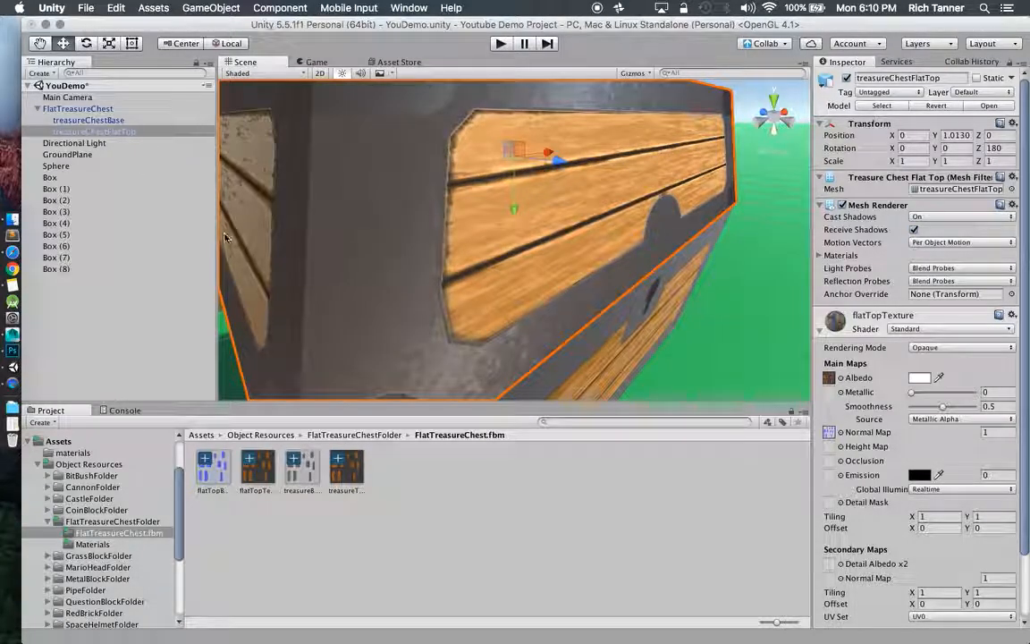
pyautogui.click(994, 432)
pyautogui.write('2')
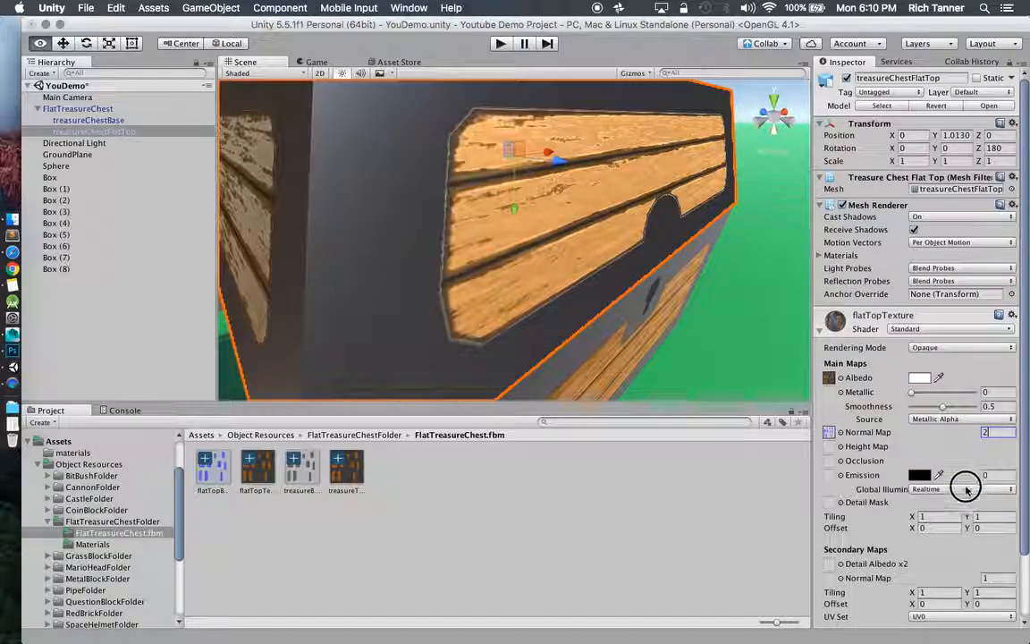
pyautogui.keyDown('alt'); pyautogui.moveTo(641, 200); pyautogui.dragTo(557, 214); pyautogui.keyUp('alt')
pyautogui.scroll(5, 610, 262)
pyautogui.scroll(-8, 610, 264)
pyautogui.scroll(5, 556, 214)
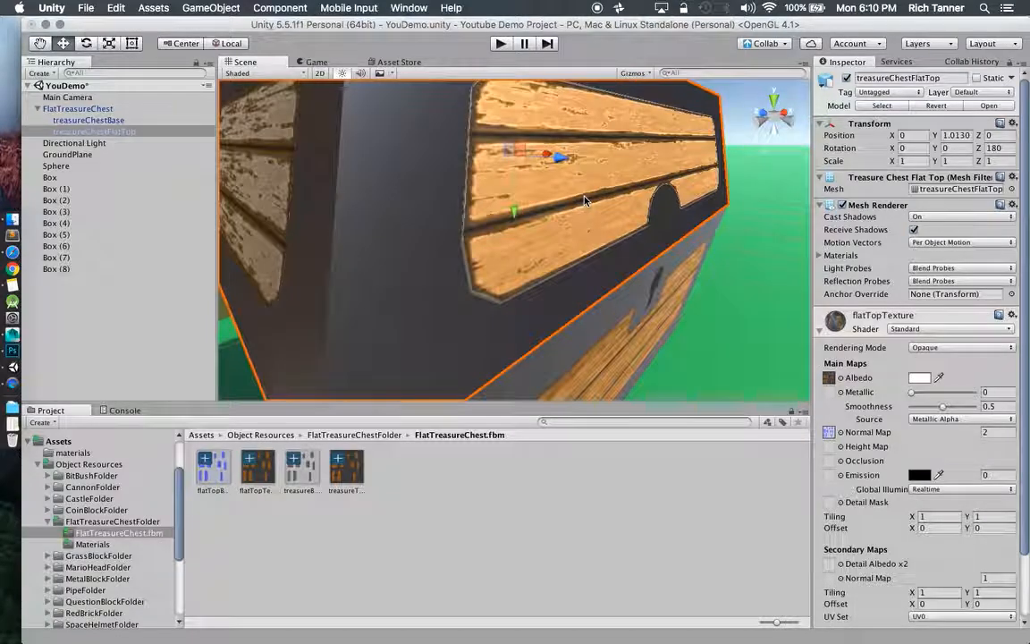
# - Try main Normal Map strengths of 0.6 and 0.75 on the flatTopTexture material
pyautogui.click(1000, 434)
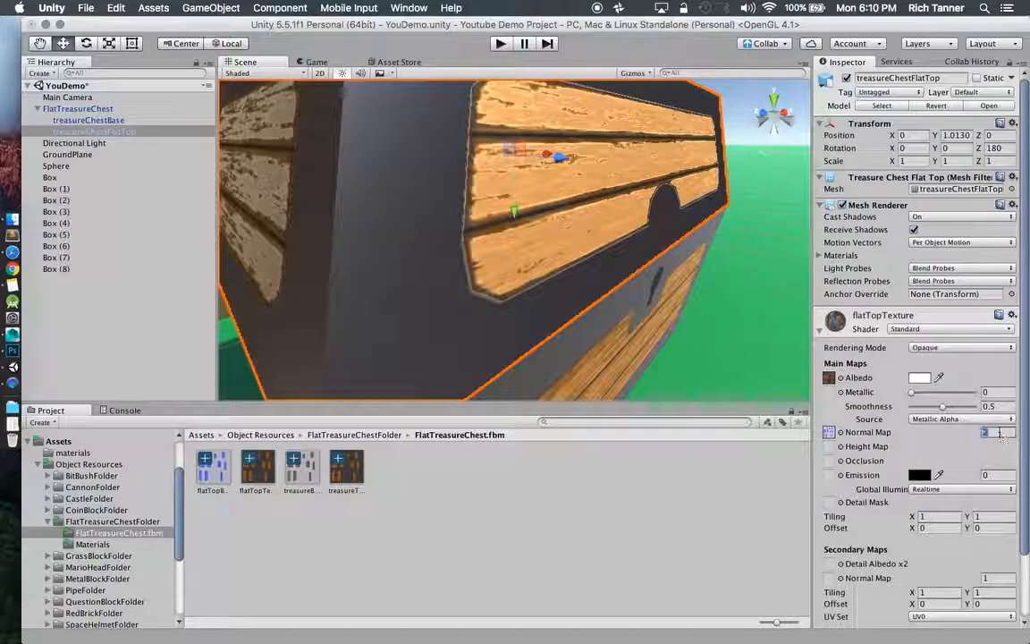
pyautogui.write('1')
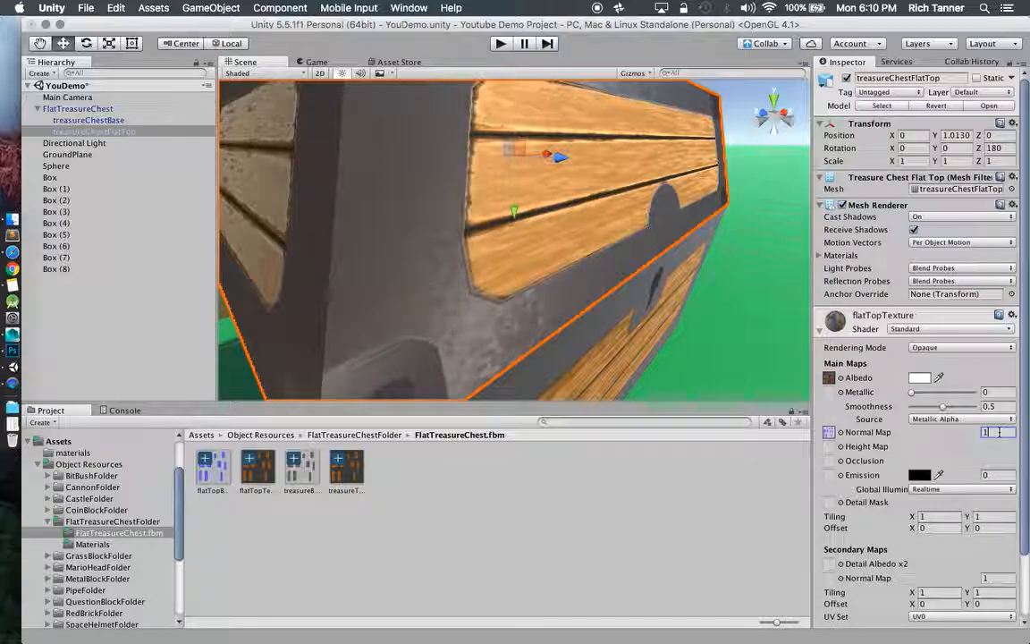
pyautogui.press('BackSpace')
pyautogui.write('.6')
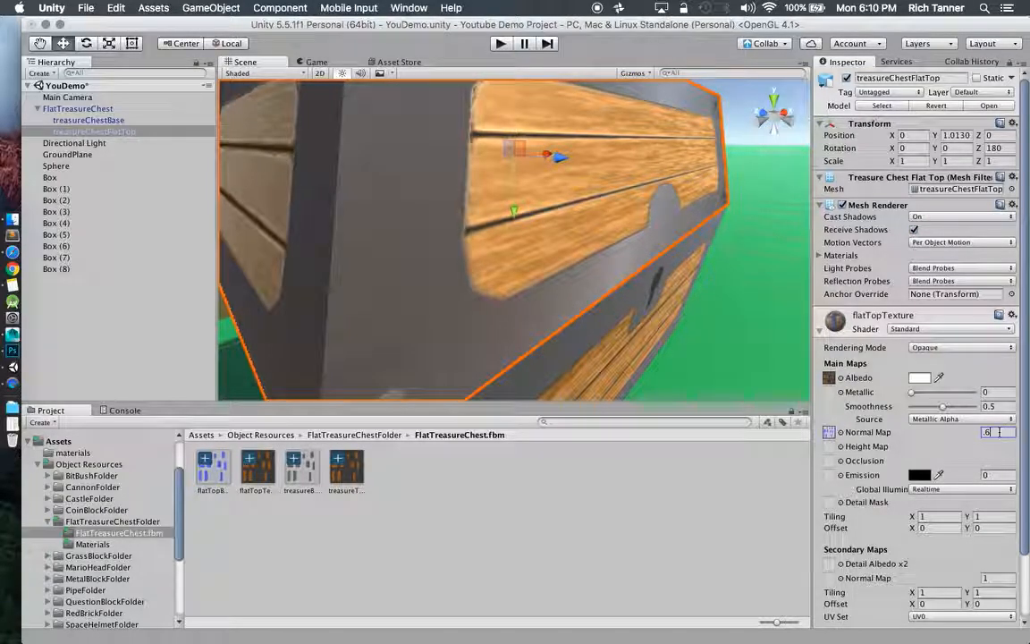
pyautogui.click(1002, 434)
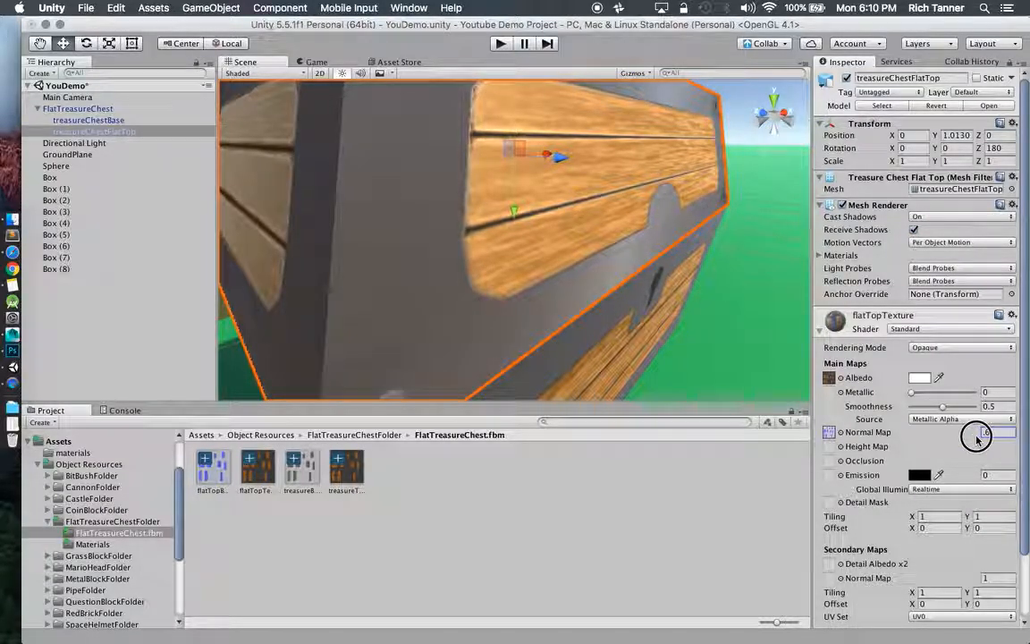
pyautogui.write('.75')
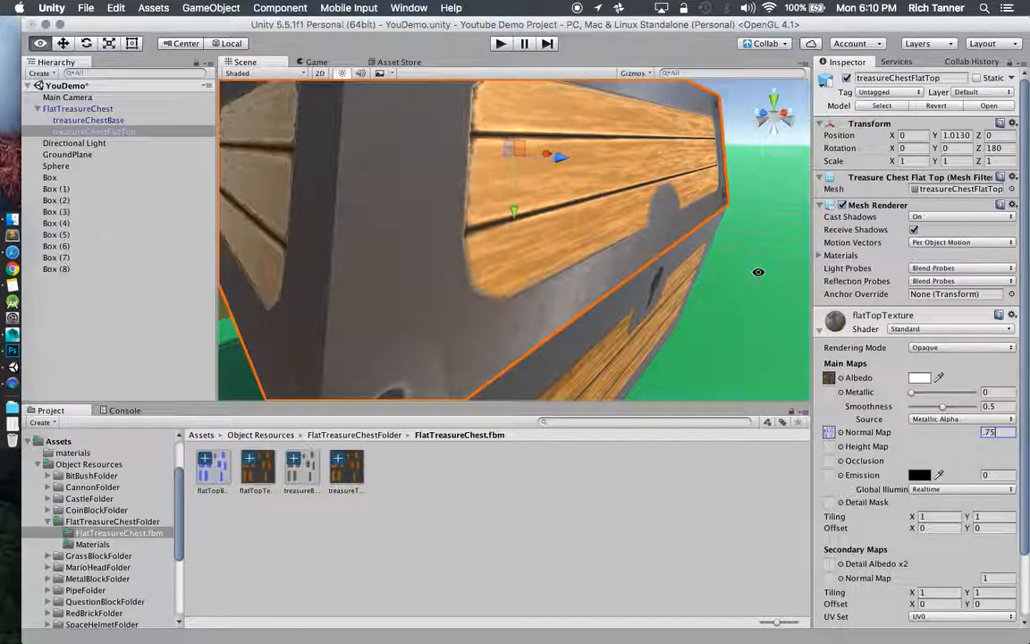
pyautogui.keyDown('alt'); pyautogui.moveTo(653, 206); pyautogui.dragTo(669, 293); pyautogui.keyUp('alt')
# - Set the flatTopTexture material's main Normal Map strength to 1 and check the whole lid
pyautogui.click(1007, 434)
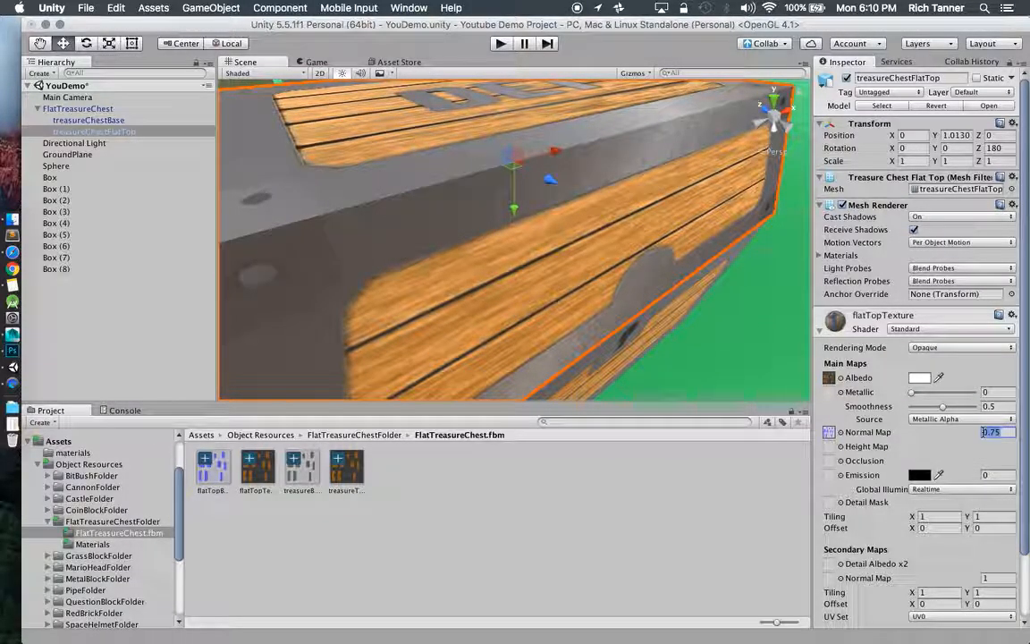
pyautogui.write('1')
pyautogui.scroll(-5, 467, 222)
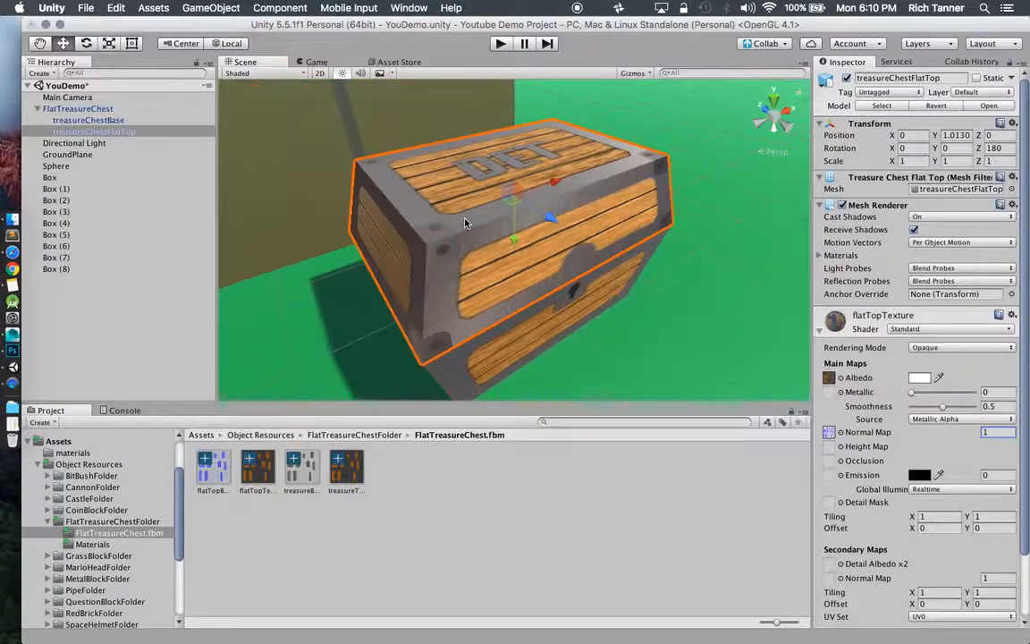
pyautogui.moveTo(494, 229)
pyautogui.keyDown('alt'); pyautogui.mouseDown()
pyautogui.moveTo(479, 269)
pyautogui.moveTo(479, 255)
pyautogui.moveTo(497, 247)
pyautogui.mouseUp(); pyautogui.keyUp('alt')
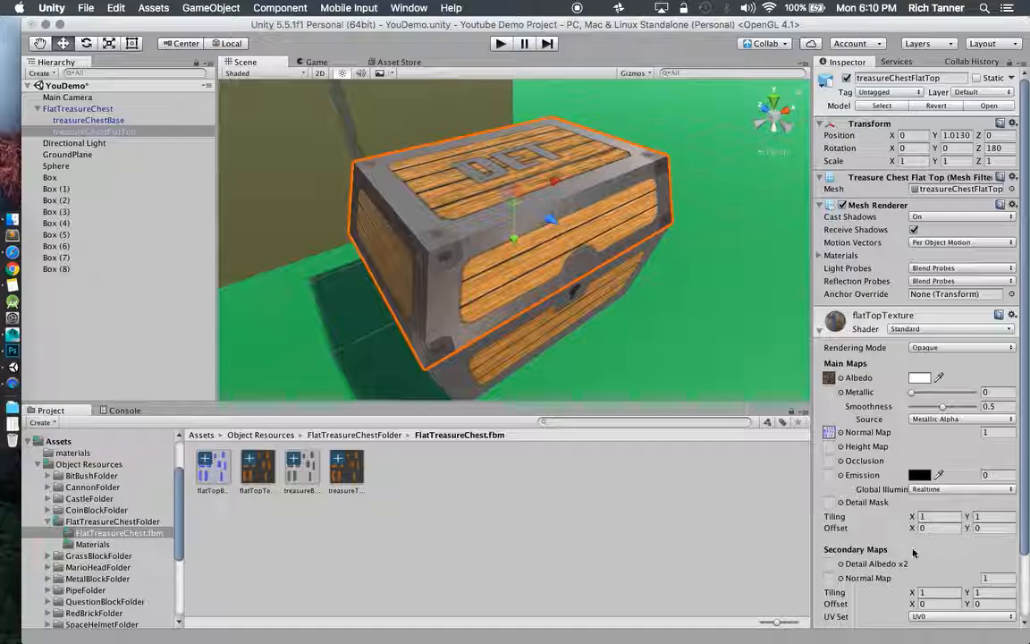
# - Assign the flat-top bump texture as the Normal Map under the flatTopTexture material's Secondary Maps
pyautogui.scroll(-3, 1015, 489)
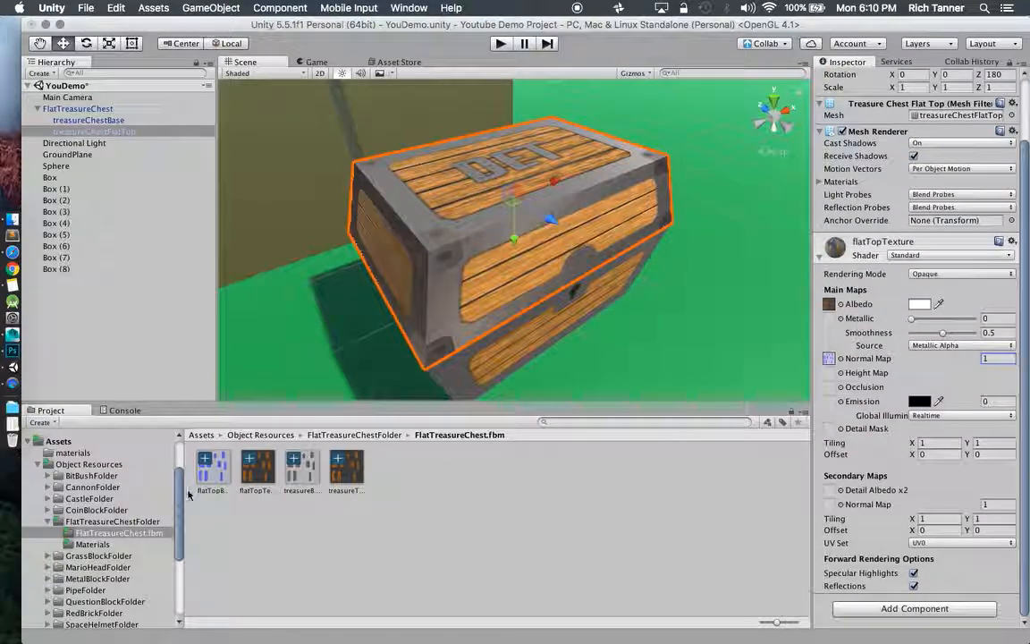
pyautogui.moveTo(209, 480); pyautogui.dragTo(829, 506)
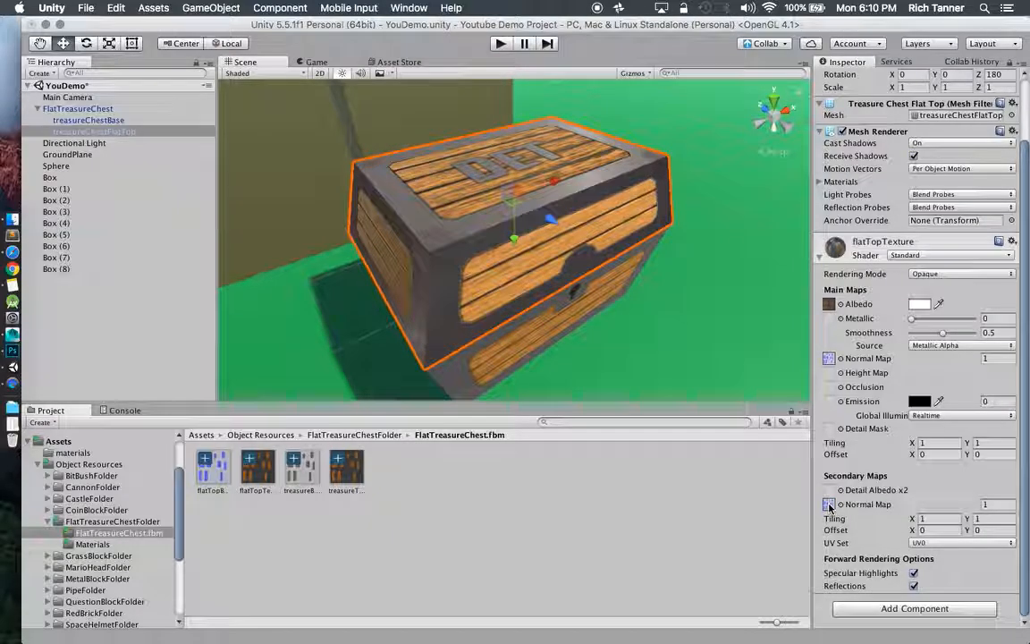
pyautogui.scroll(5, 524, 311)
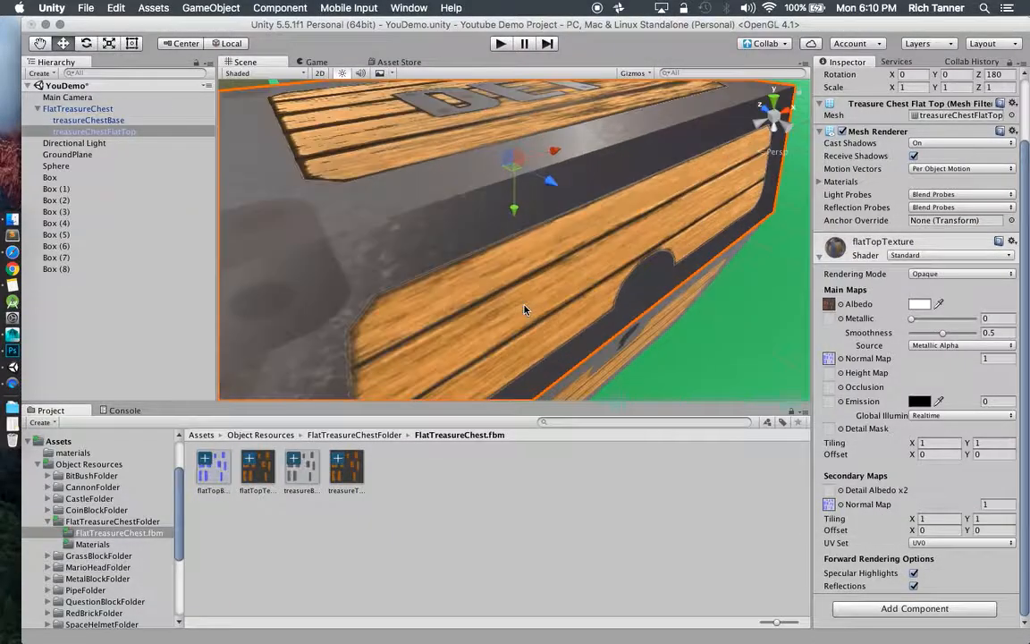
pyautogui.scroll(-5, 520, 311)
# - Set the flatTopTexture material's Smoothness to 0.25 while viewing the front of the lid
pyautogui.keyDown('alt'); pyautogui.moveTo(497, 311); pyautogui.dragTo(454, 416); pyautogui.keyUp('alt')
pyautogui.keyDown('alt'); pyautogui.moveTo(534, 221); pyautogui.dragTo(532, 79); pyautogui.keyUp('alt')
pyautogui.moveTo(943, 337); pyautogui.dragTo(895, 335)
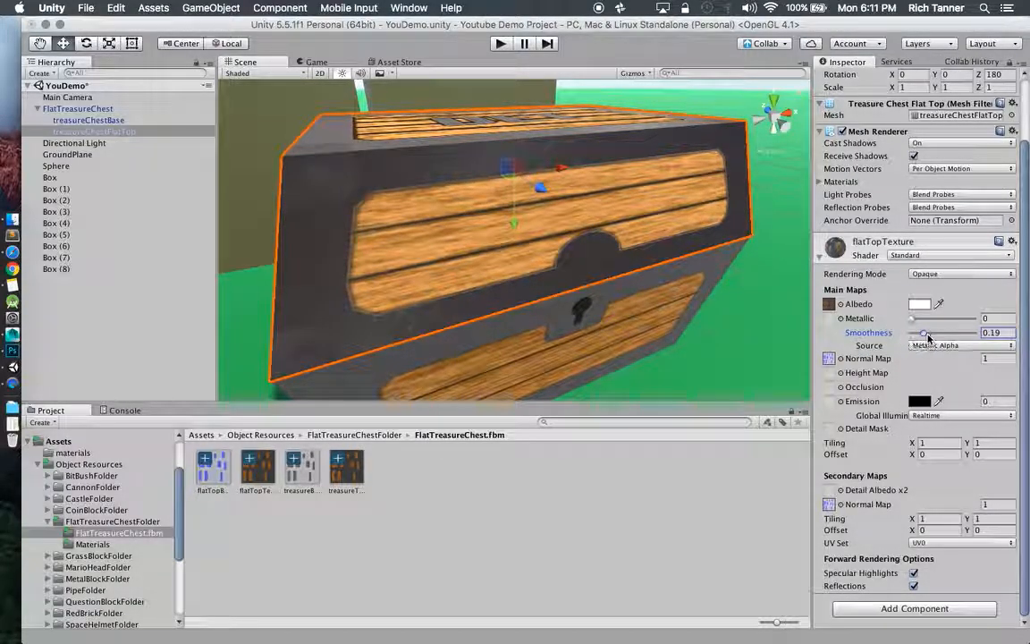
pyautogui.write('.5')
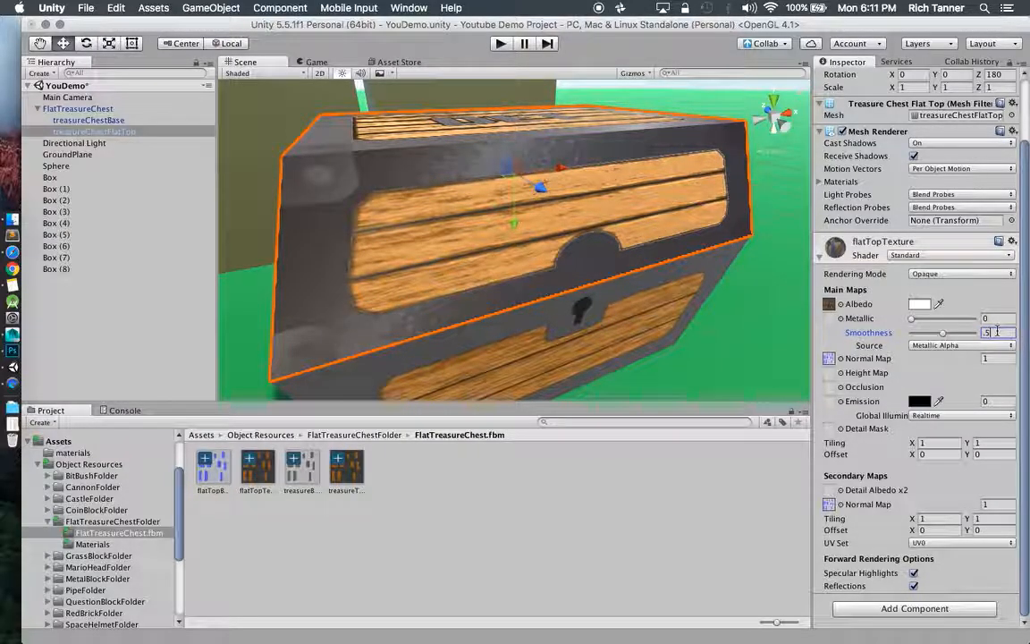
pyautogui.press('BackSpace')
pyautogui.press('BackSpace')
pyautogui.write('2')
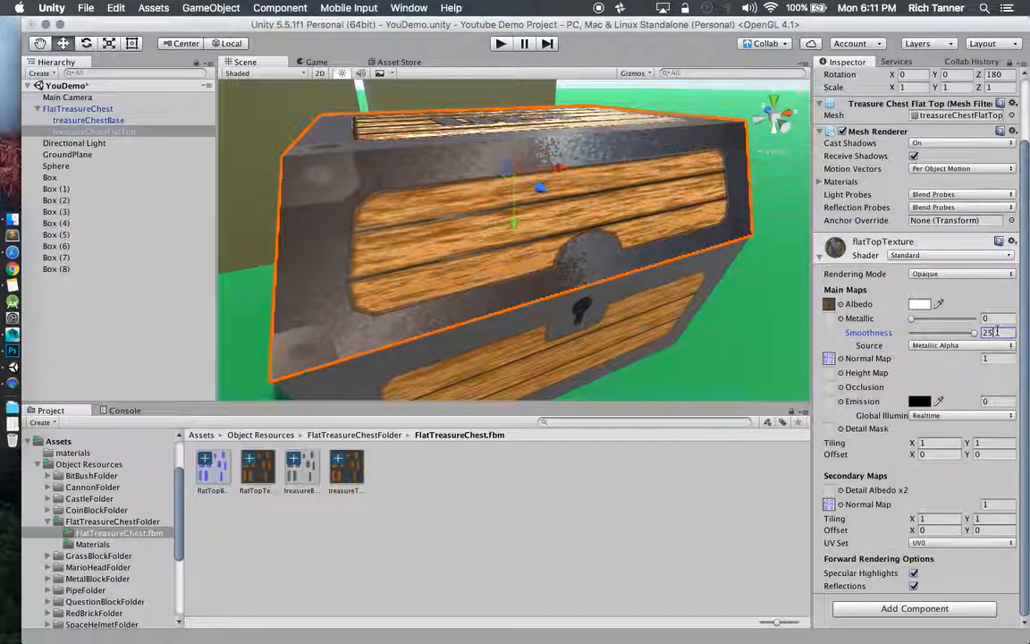
pyautogui.press('BackSpace')
pyautogui.press('BackSpace')
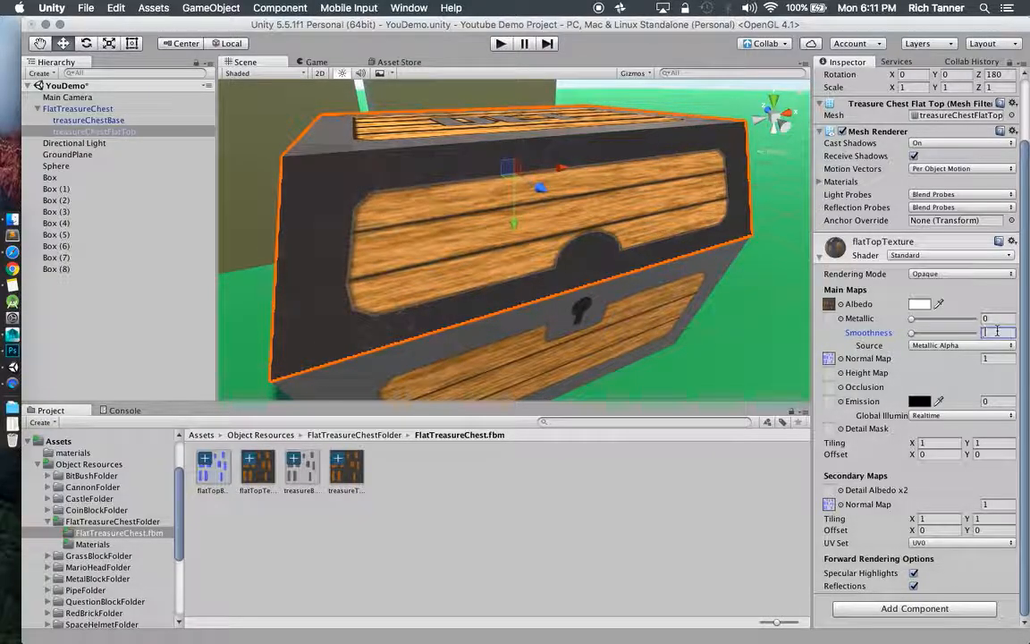
pyautogui.write('.25')
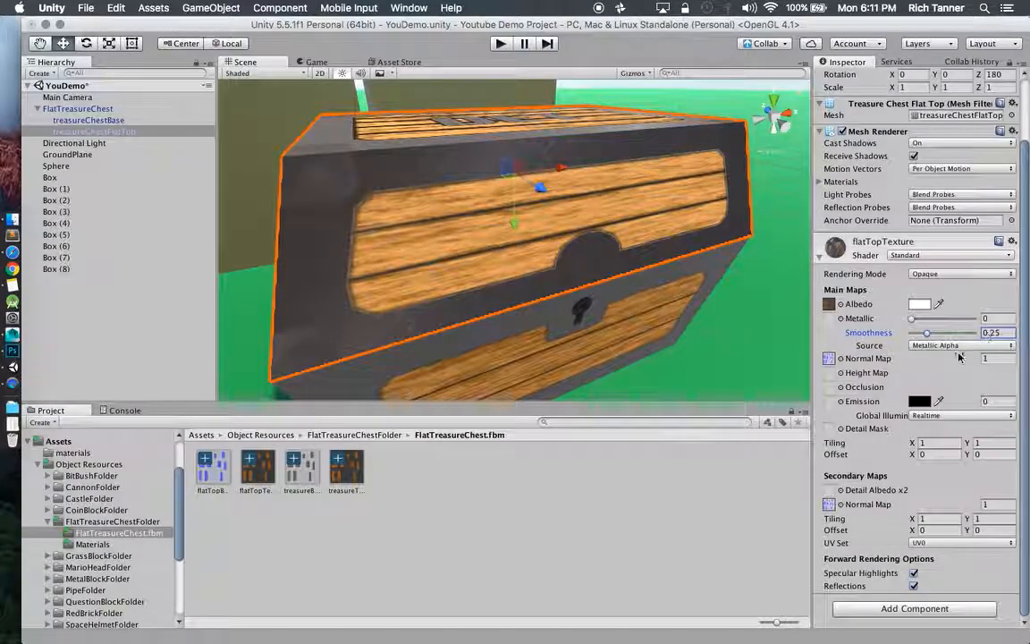
# - Try Metallic values of 0.35 and 0.25 on the flatTopTexture material and return it to 0
pyautogui.moveTo(914, 320); pyautogui.dragTo(955, 315)
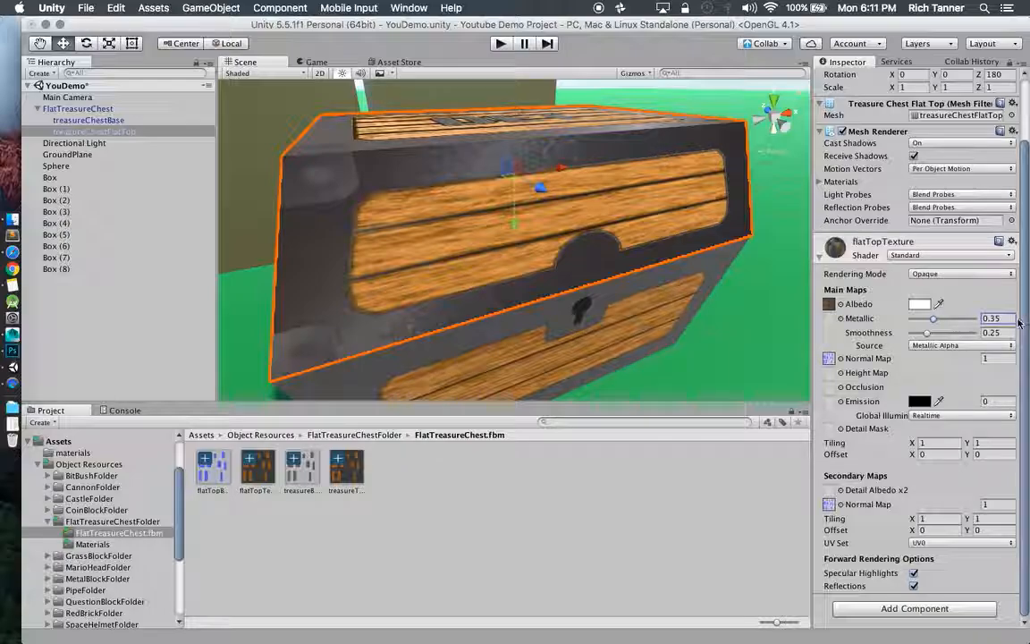
pyautogui.write('0.2')
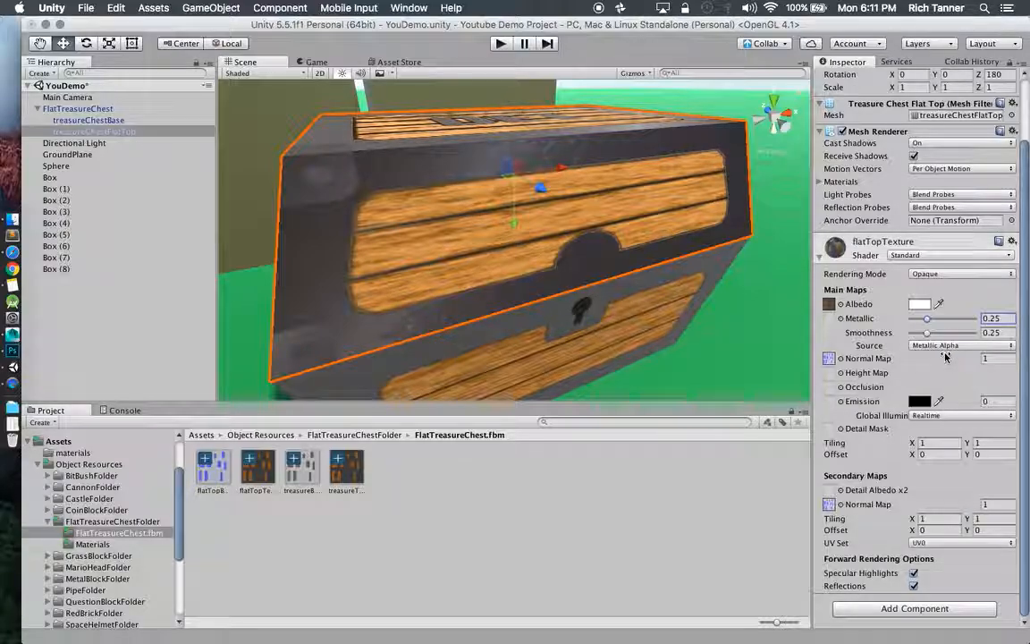
pyautogui.keyDown('alt'); pyautogui.moveTo(690, 294); pyautogui.dragTo(677, 264); pyautogui.keyUp('alt')
pyautogui.click(948, 347)
pyautogui.click(950, 335)
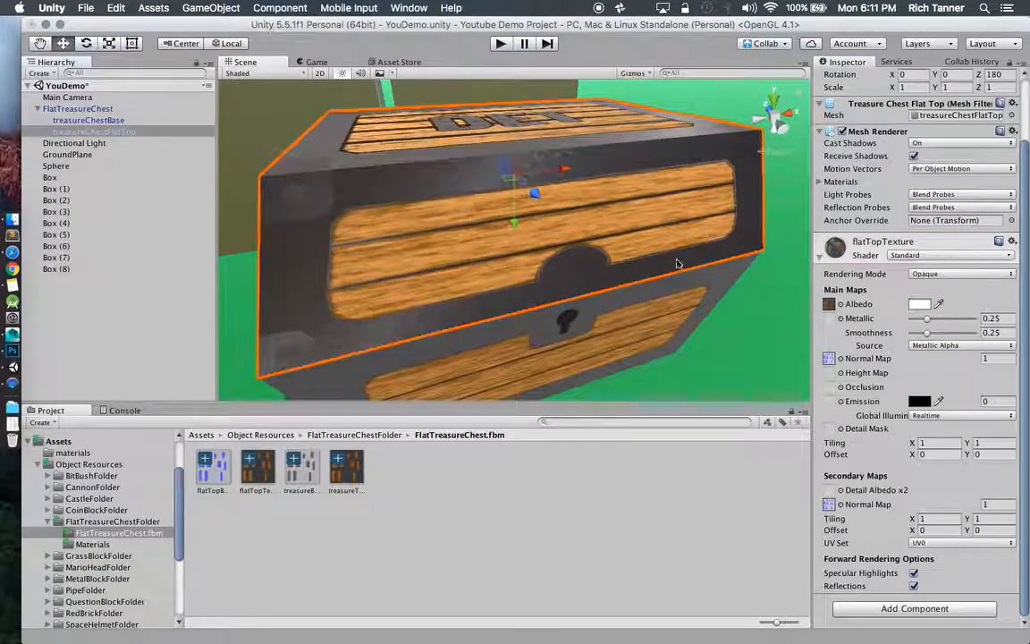
pyautogui.click(1000, 319)
pyautogui.moveTo(1005, 319); pyautogui.dragTo(958, 321)
pyautogui.write('0')
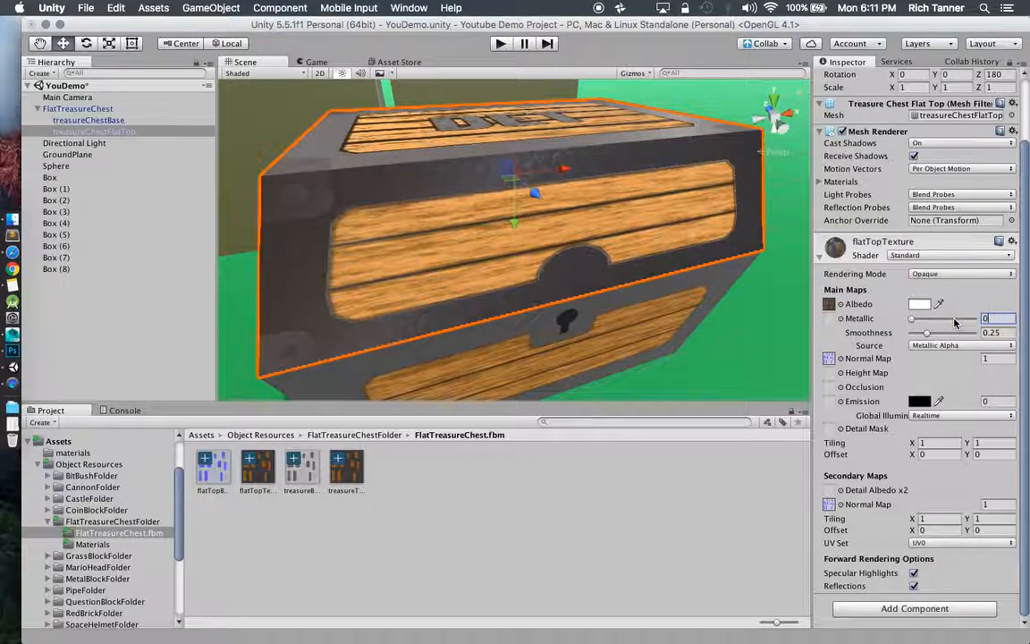
# - Assign the flat-top colour texture as the Detail Albedo x2 under the flatTopTexture material's Secondary Maps
pyautogui.moveTo(747, 244)
pyautogui.keyDown('alt'); pyautogui.mouseDown()
pyautogui.moveTo(732, 286)
pyautogui.moveTo(732, 366)
pyautogui.moveTo(833, 232)
pyautogui.moveTo(975, 156)
pyautogui.moveTo(699, 193)
pyautogui.moveTo(665, 230)
pyautogui.moveTo(723, 215)
pyautogui.moveTo(729, 254)
pyautogui.mouseUp(); pyautogui.keyUp('alt')
pyautogui.moveTo(252, 474); pyautogui.dragTo(831, 494)
pyautogui.keyDown('alt'); pyautogui.moveTo(584, 224); pyautogui.dragTo(581, 260); pyautogui.keyUp('alt')
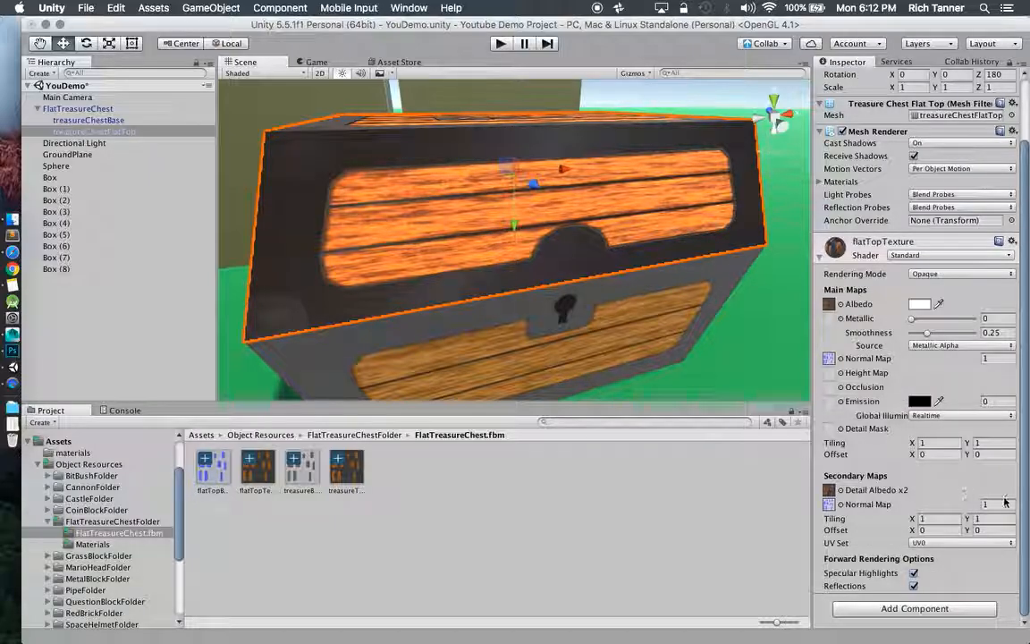
# - Set the secondary Normal Map strength of flatTopTexture to 0.5 and check the lid from the front and above
pyautogui.click(995, 505)
pyautogui.write('.5')
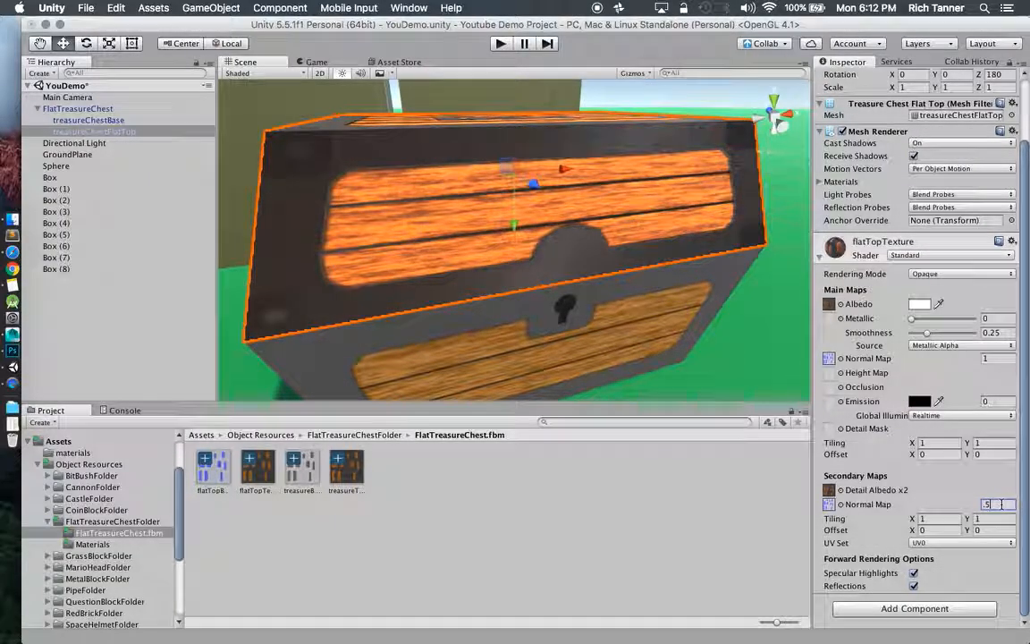
pyautogui.press('Return')
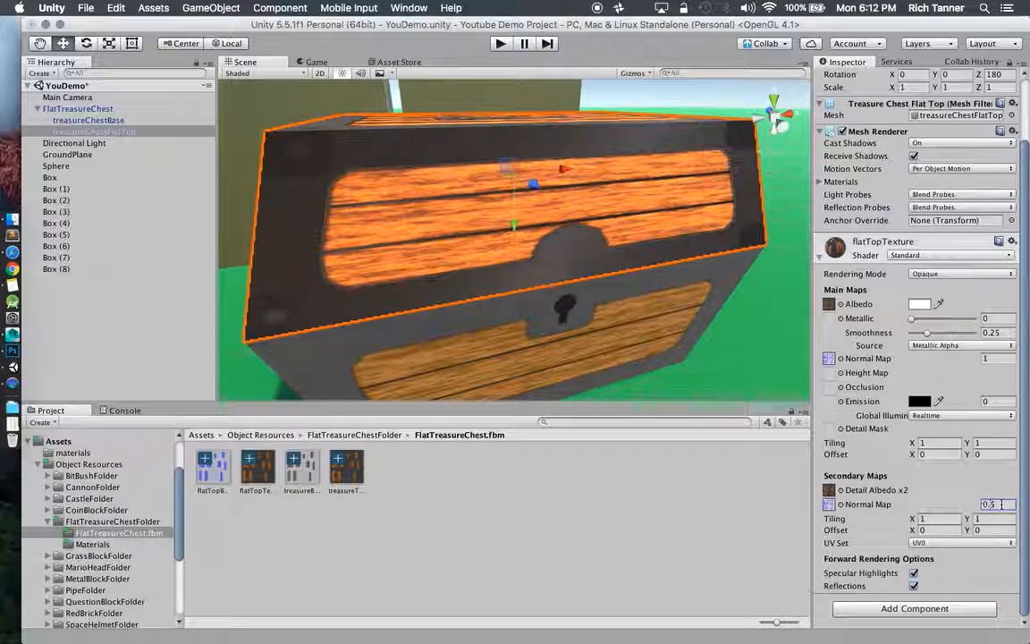
pyautogui.keyDown('alt'); pyautogui.moveTo(550, 168); pyautogui.dragTo(515, 122); pyautogui.keyUp('alt')
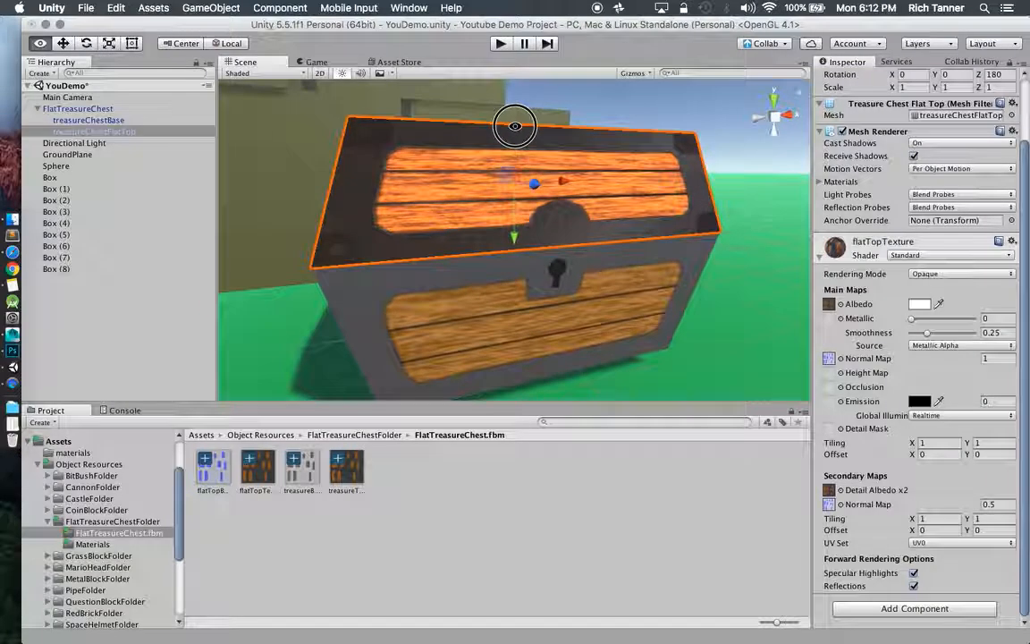
pyautogui.keyDown('alt'); pyautogui.moveTo(639, 213); pyautogui.dragTo(571, 203); pyautogui.keyUp('alt')
pyautogui.keyDown('alt'); pyautogui.moveTo(688, 225); pyautogui.dragTo(759, 306); pyautogui.keyUp('alt')
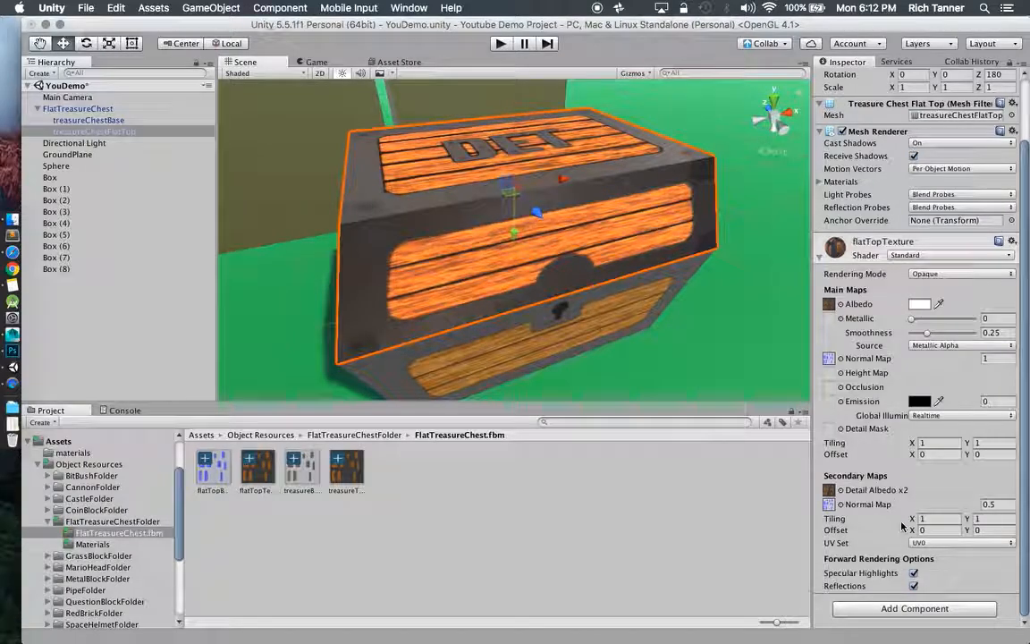
# - Try flatTopTexture without Specular Highlights and Reflections, re-enable Specular Highlights, and check the wood up close
pyautogui.click(914, 574)
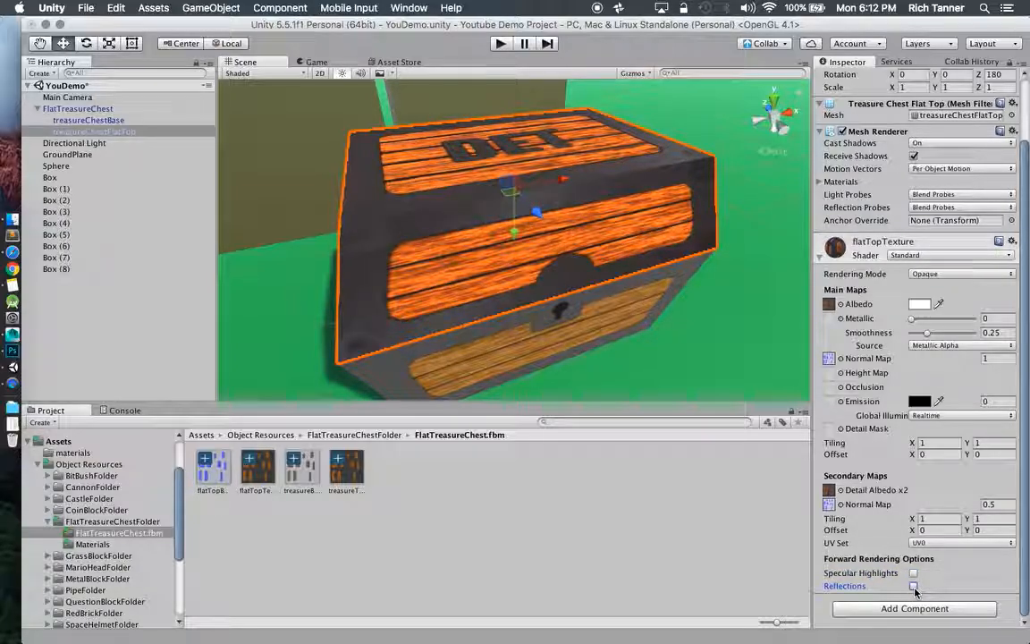
pyautogui.click(914, 576)
pyautogui.scroll(5, 621, 242)
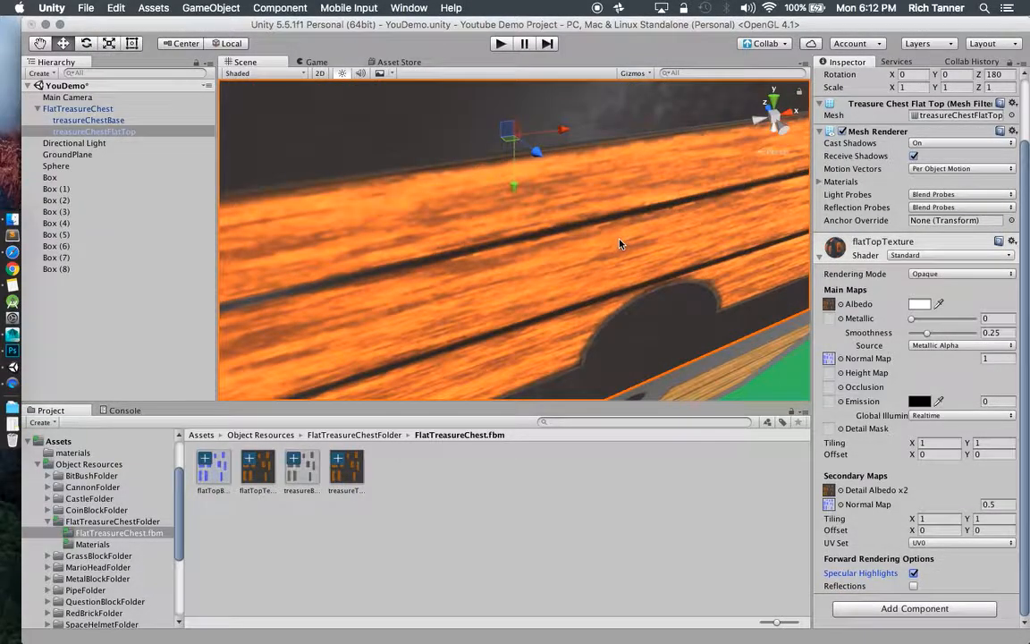
pyautogui.scroll(-5, 621, 243)
pyautogui.moveTo(584, 239)
pyautogui.keyDown('alt'); pyautogui.mouseDown()
pyautogui.moveTo(601, 346)
pyautogui.moveTo(709, 267)
pyautogui.moveTo(602, 260)
pyautogui.moveTo(595, 232)
pyautogui.mouseUp(); pyautogui.keyUp('alt')
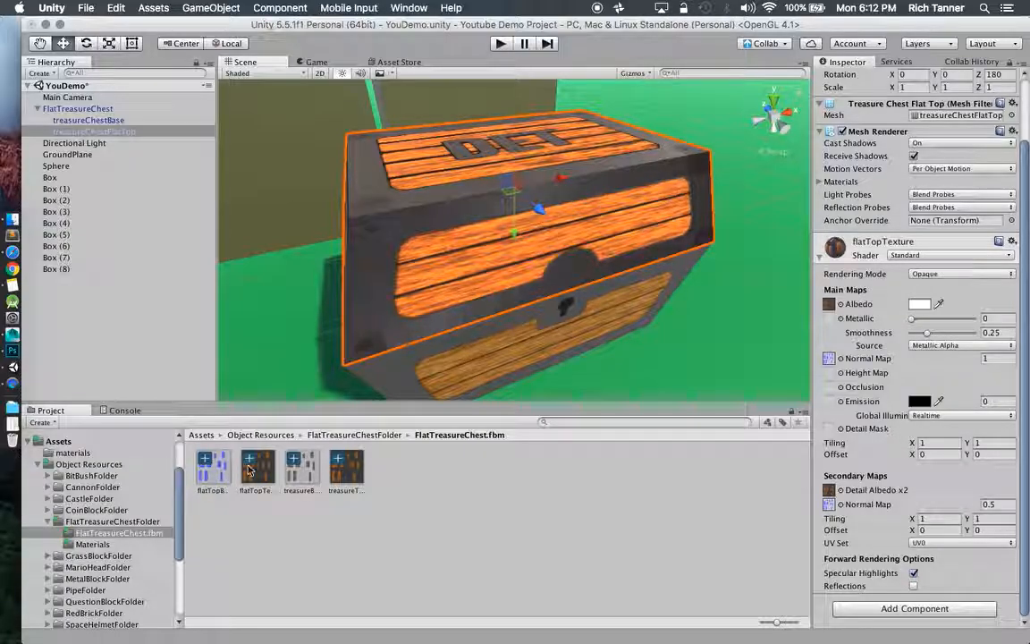
# - Assign the flat-top bump texture as the Height Map of flatTopTexture and set its strength to 0.01
pyautogui.moveTo(212, 477)
pyautogui.mouseDown()
pyautogui.moveTo(688, 433)
pyautogui.moveTo(828, 373)
pyautogui.mouseUp()
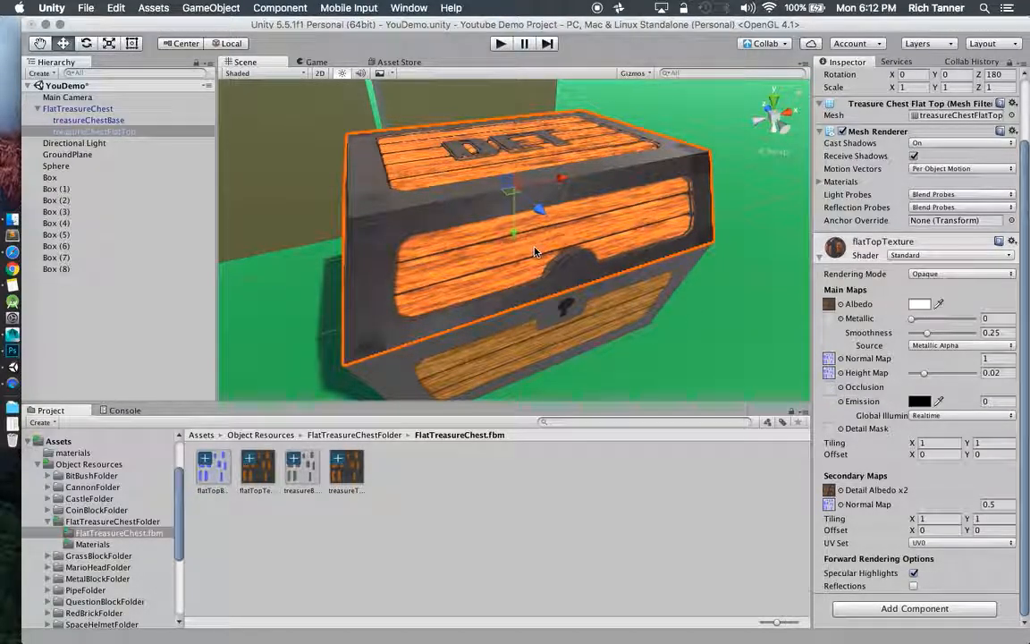
pyautogui.scroll(5, 483, 211)
pyautogui.keyDown('alt'); pyautogui.moveTo(483, 212); pyautogui.dragTo(581, 281); pyautogui.keyUp('alt')
pyautogui.click(1006, 376)
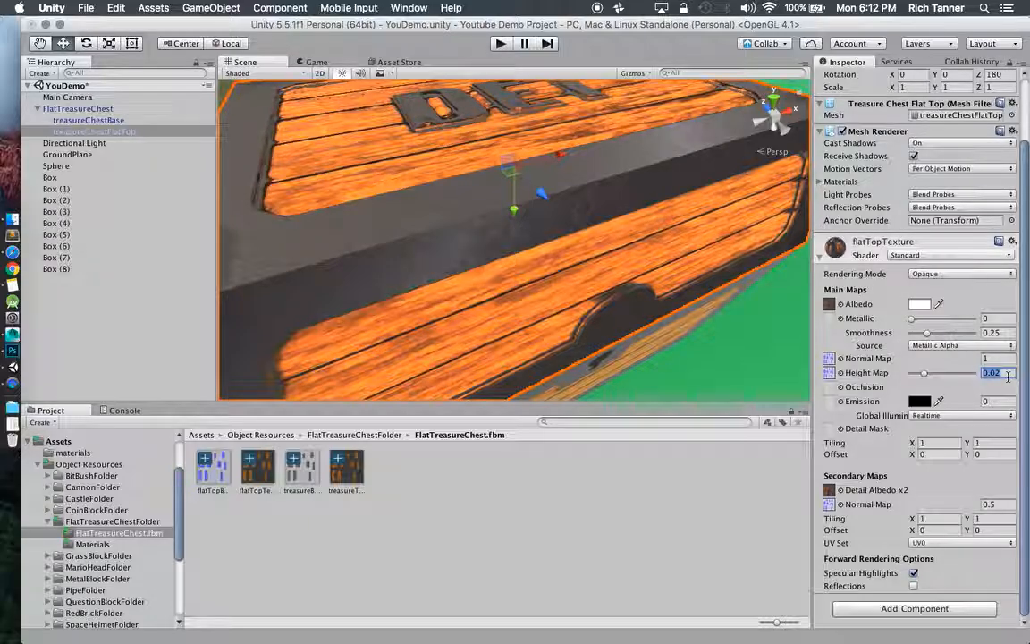
pyautogui.write('0.01')
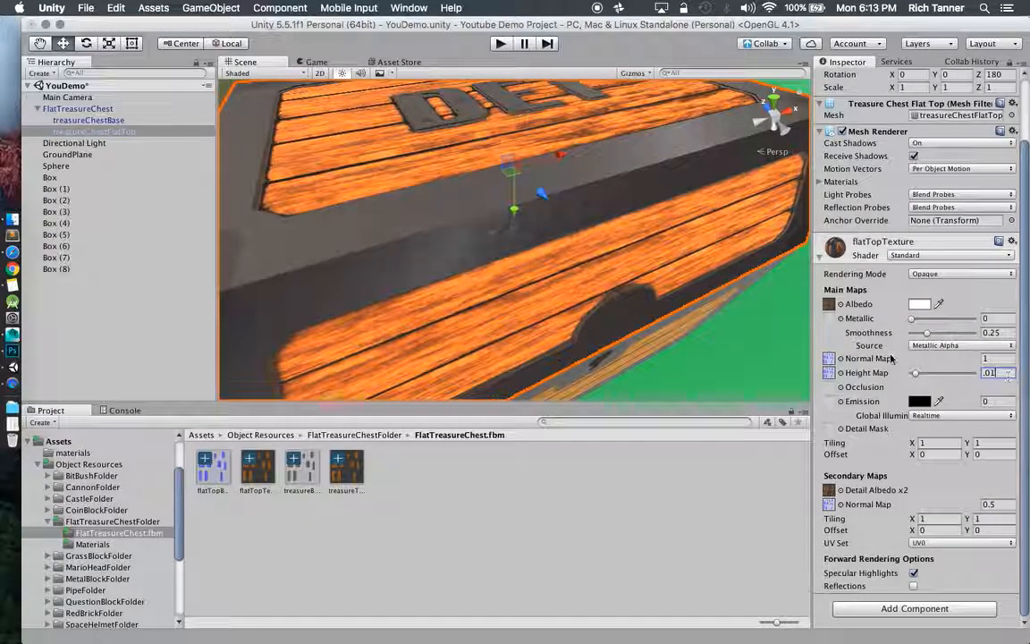
# - Examine the lid's relief and lettering up close and the whole chest from several angles
pyautogui.keyDown('alt'); pyautogui.moveTo(606, 296); pyautogui.dragTo(650, 286); pyautogui.keyUp('alt')
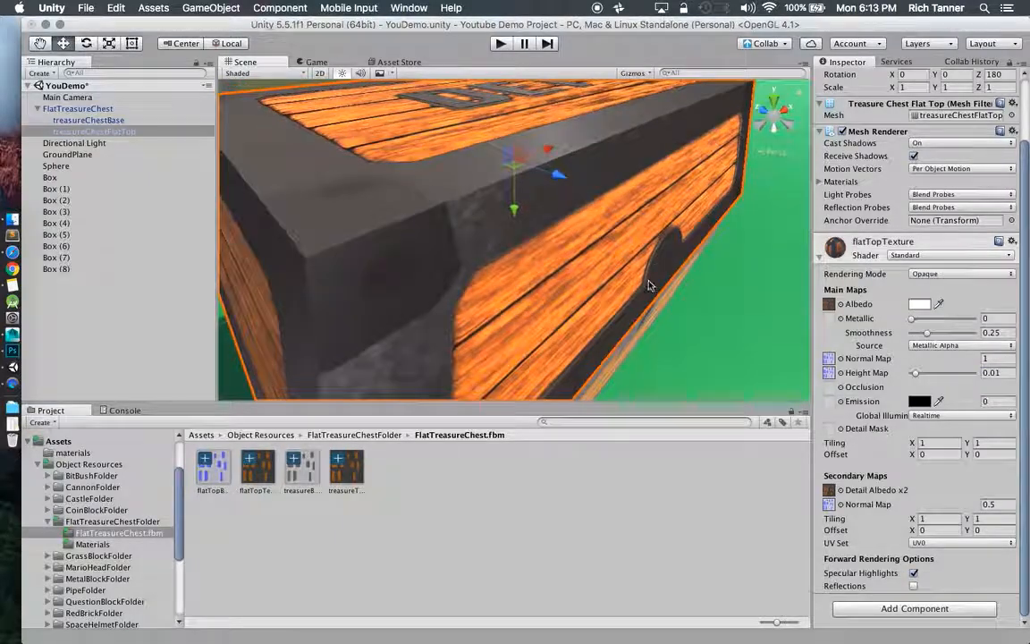
pyautogui.click(621, 237)
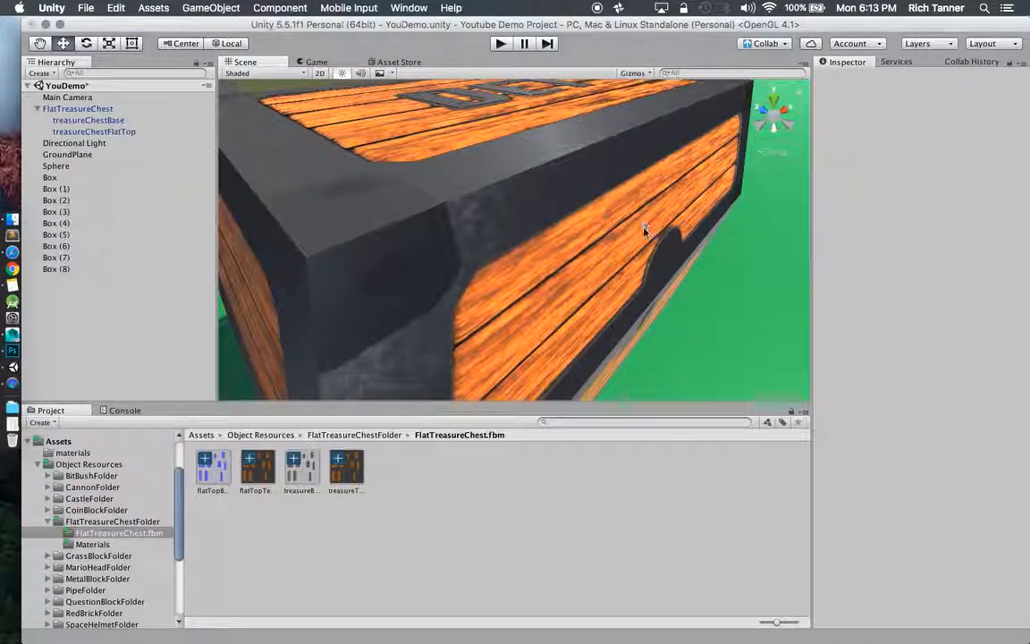
pyautogui.keyDown('alt'); pyautogui.moveTo(649, 253); pyautogui.dragTo(535, 303); pyautogui.keyUp('alt')
pyautogui.scroll(5, 582, 224)
pyautogui.scroll(-10, 582, 224)
pyautogui.scroll(5, 533, 291)
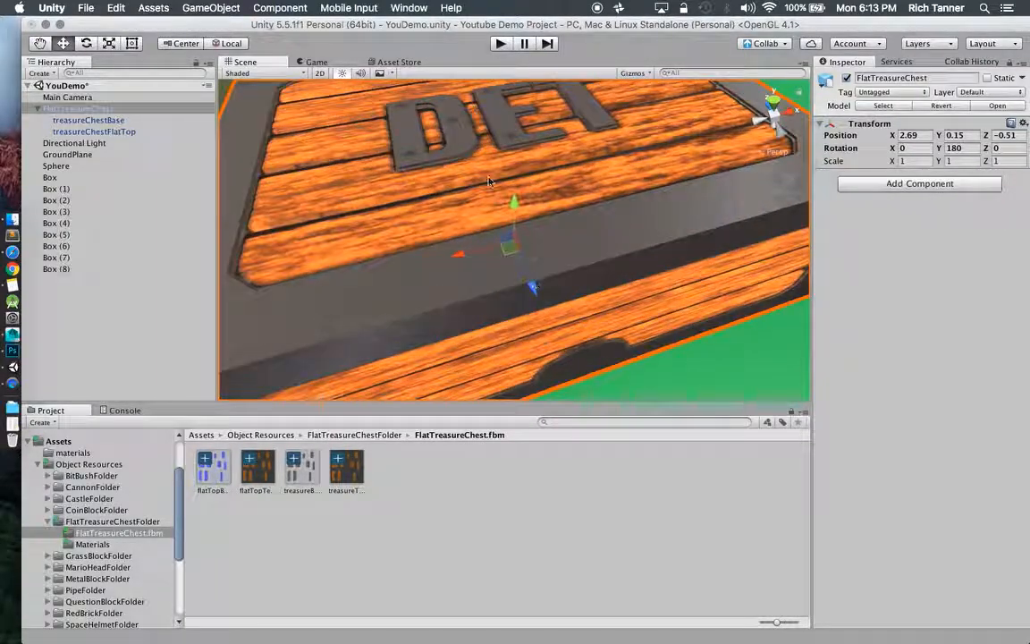
pyautogui.scroll(-10, 535, 212)
pyautogui.keyDown('alt'); pyautogui.moveTo(536, 212); pyautogui.dragTo(568, 101); pyautogui.keyUp('alt')
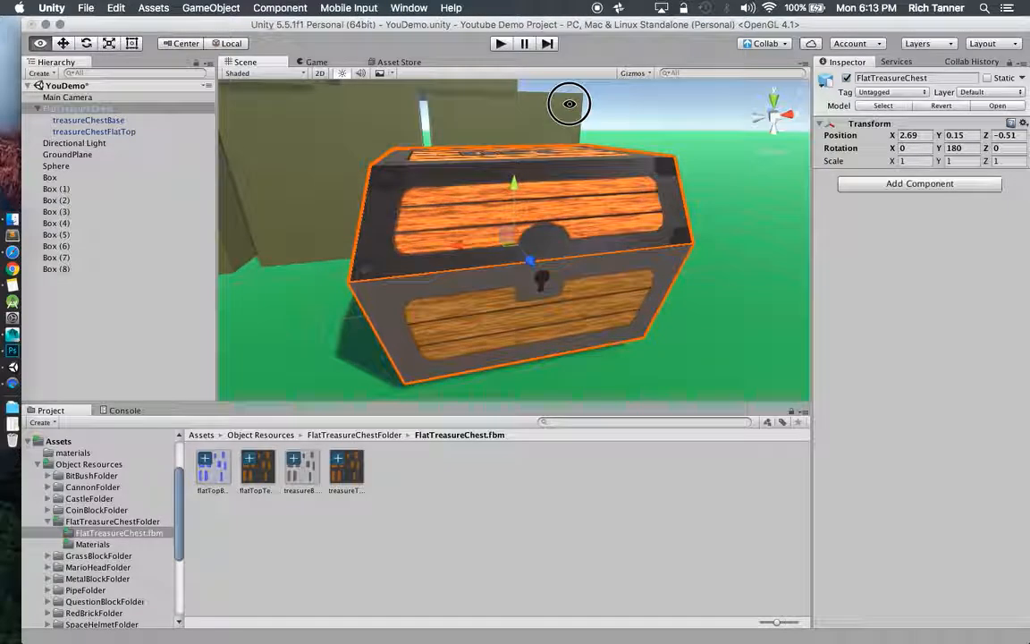
# - Compare treasureChestFlatTop with Reflections on and off in the flatTopTexture material, and leave Reflections enabled
pyautogui.click(118, 132)
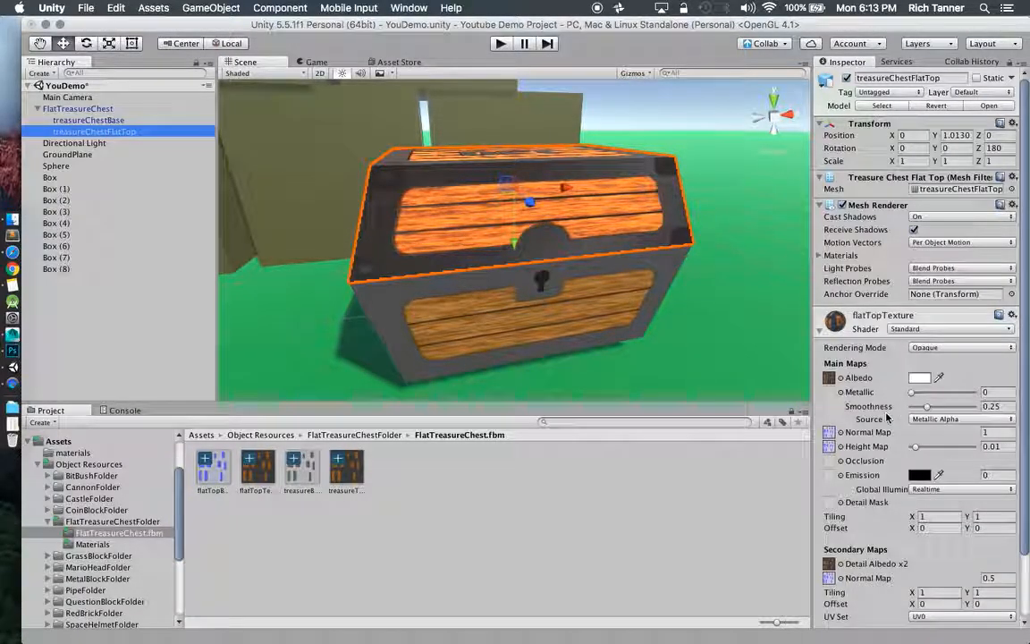
pyautogui.scroll(-2, 893, 398)
pyautogui.scroll(-1, 889, 418)
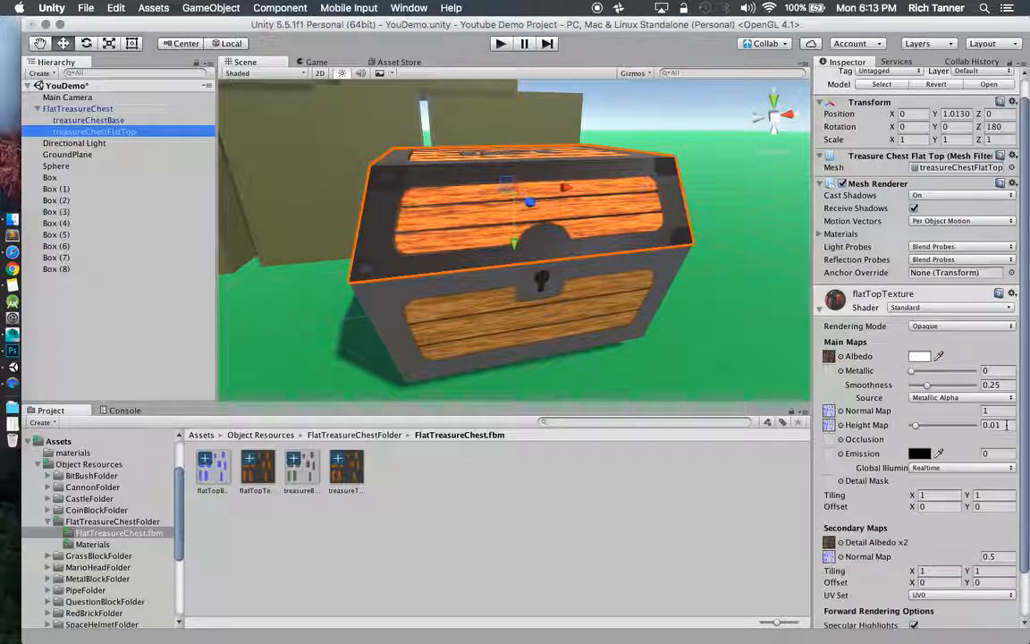
pyautogui.scroll(-4, 984, 420)
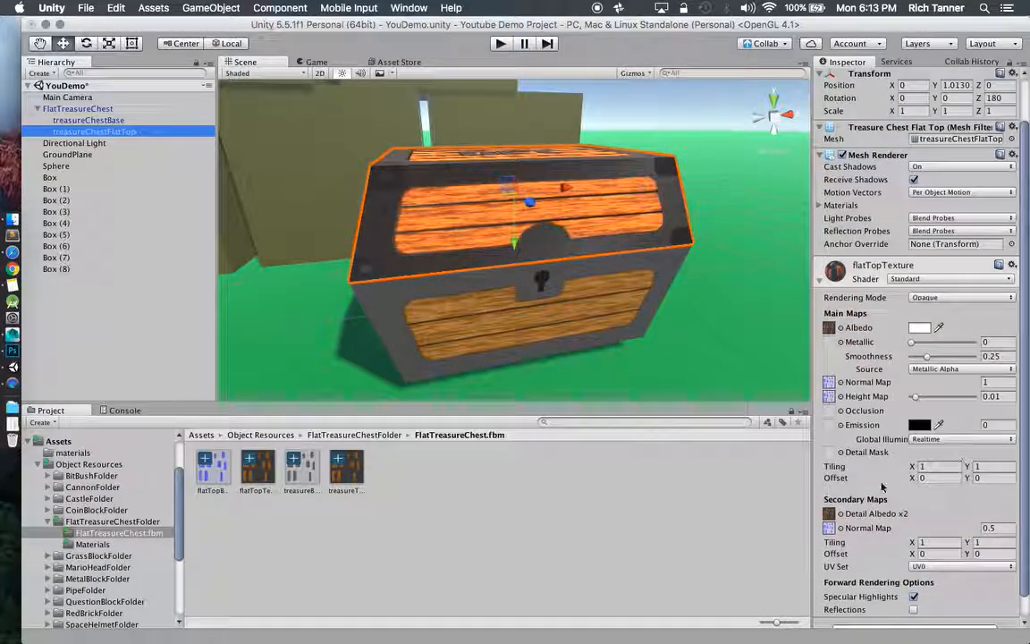
pyautogui.scroll(-3, 855, 501)
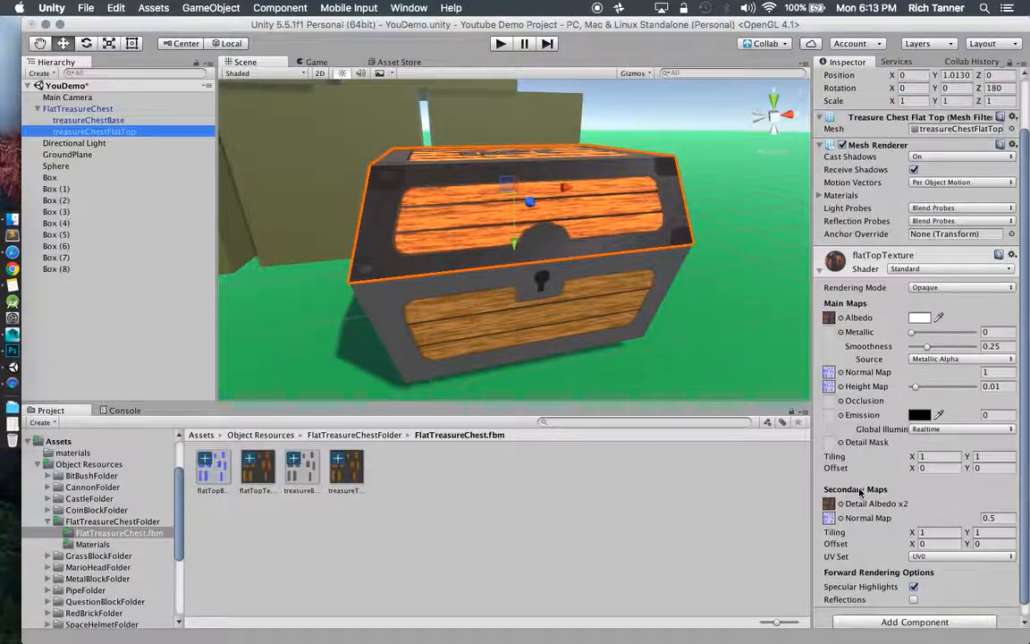
pyautogui.click(914, 586)
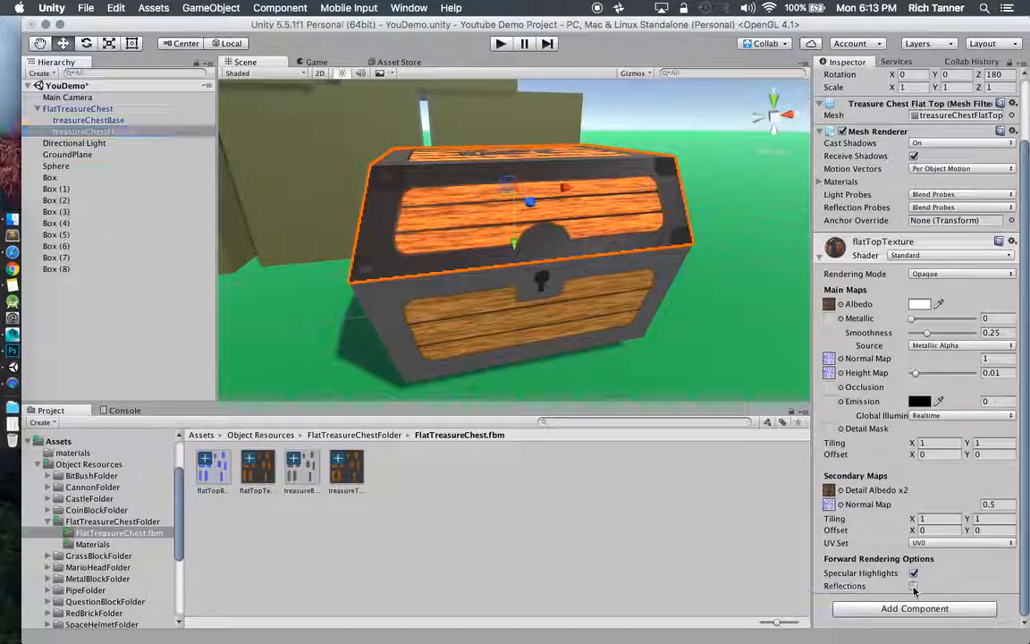
pyautogui.click(913, 586)
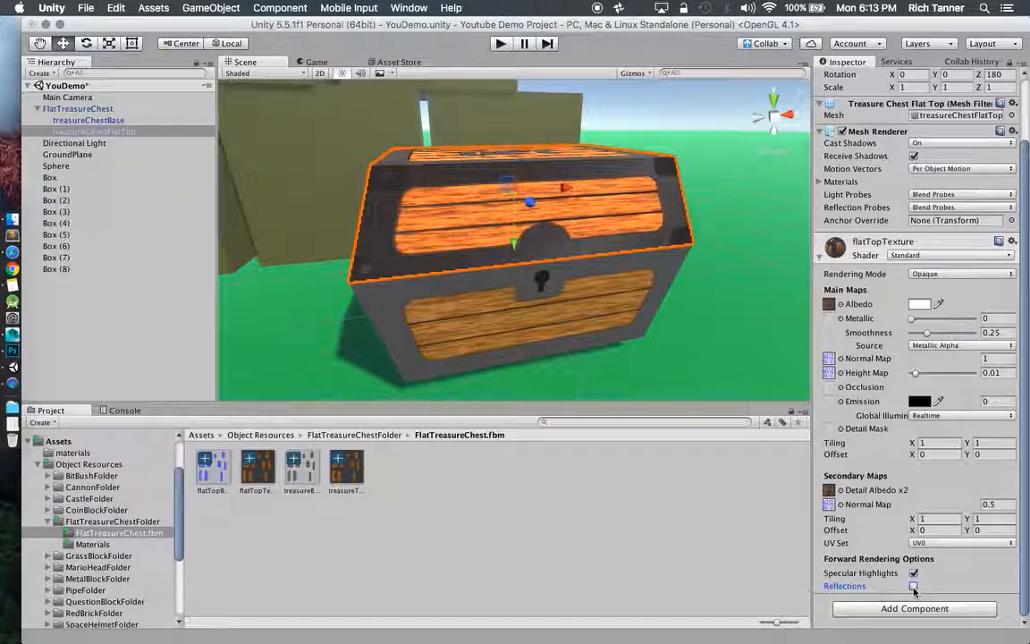
pyautogui.click(913, 586)
pyautogui.keyDown('alt'); pyautogui.moveTo(747, 384); pyautogui.dragTo(754, 240); pyautogui.keyUp('alt')
pyautogui.scroll(5, 718, 312)
pyautogui.click(913, 586)
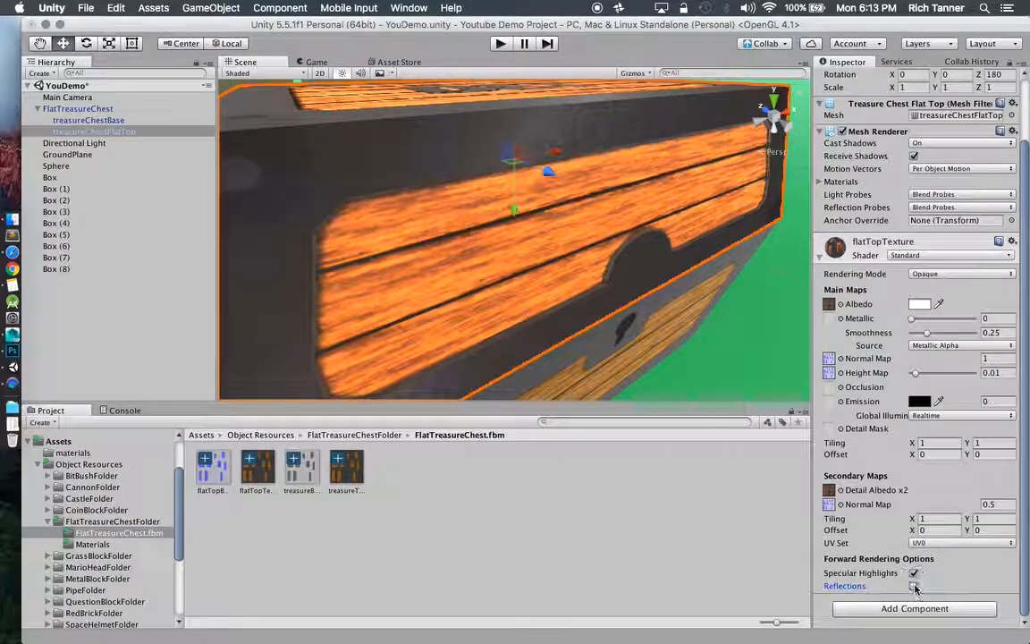
pyautogui.click(913, 586)
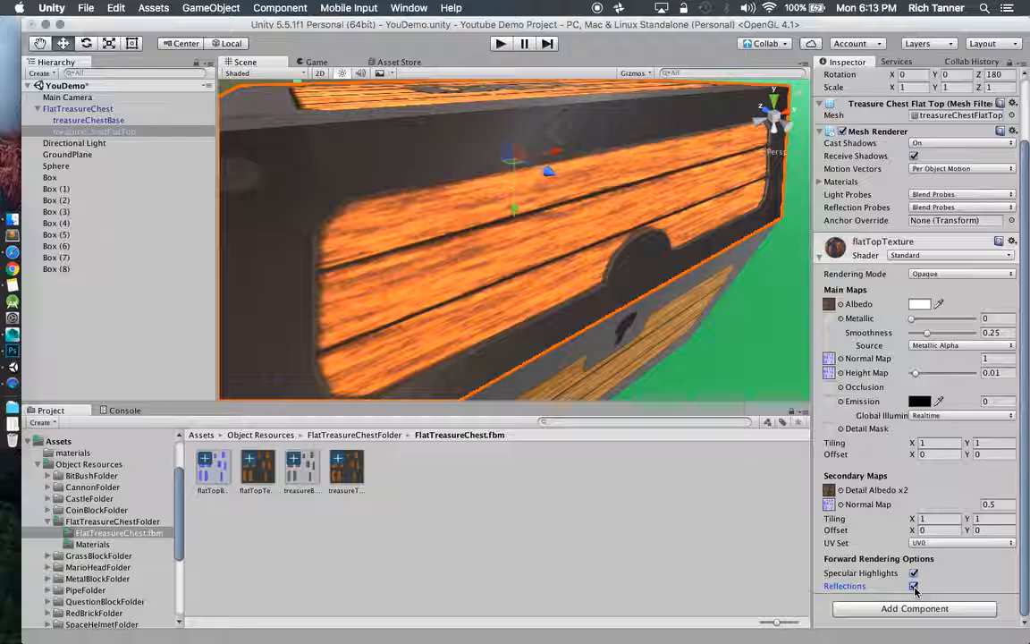
# - View the whole chest and select the treasureChestBase object to show its treasureTexture material
pyautogui.scroll(-10, 637, 231)
pyautogui.keyDown('alt'); pyautogui.moveTo(637, 231); pyautogui.dragTo(546, 179); pyautogui.keyUp('alt')
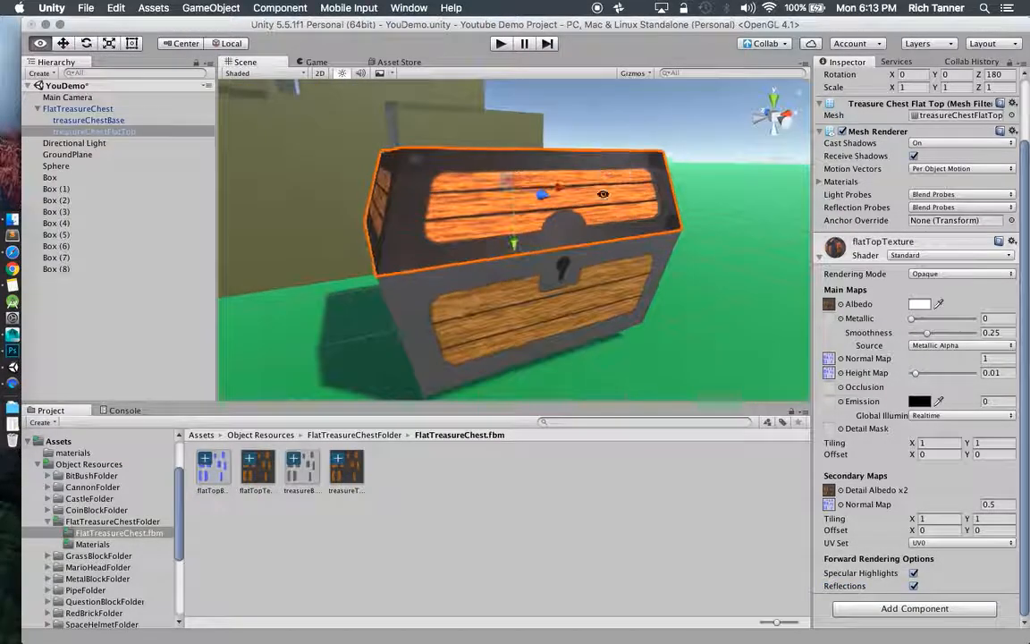
pyautogui.click(545, 282)
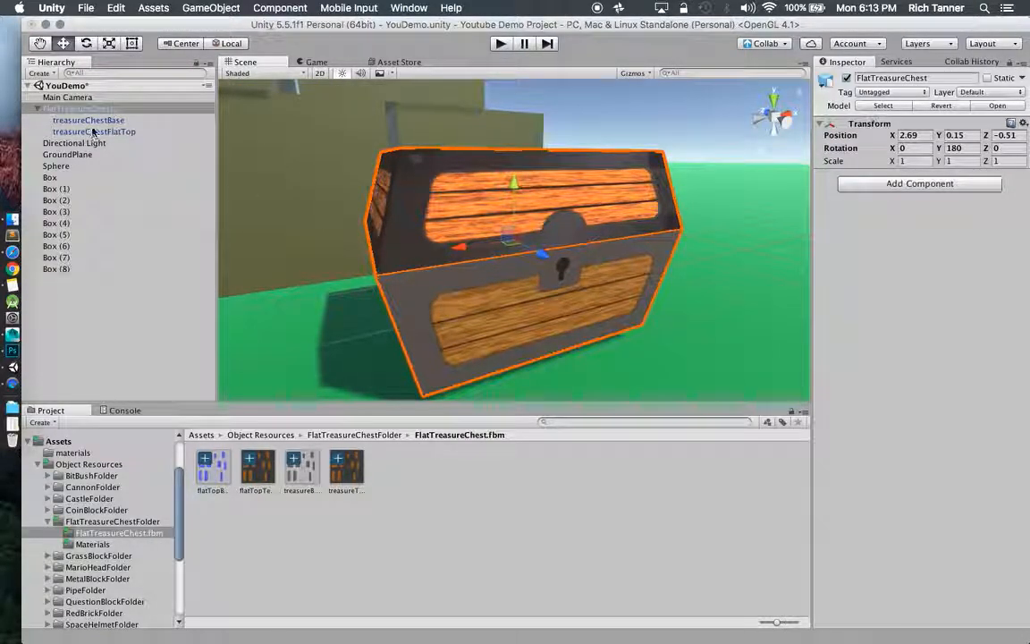
pyautogui.click(90, 122)
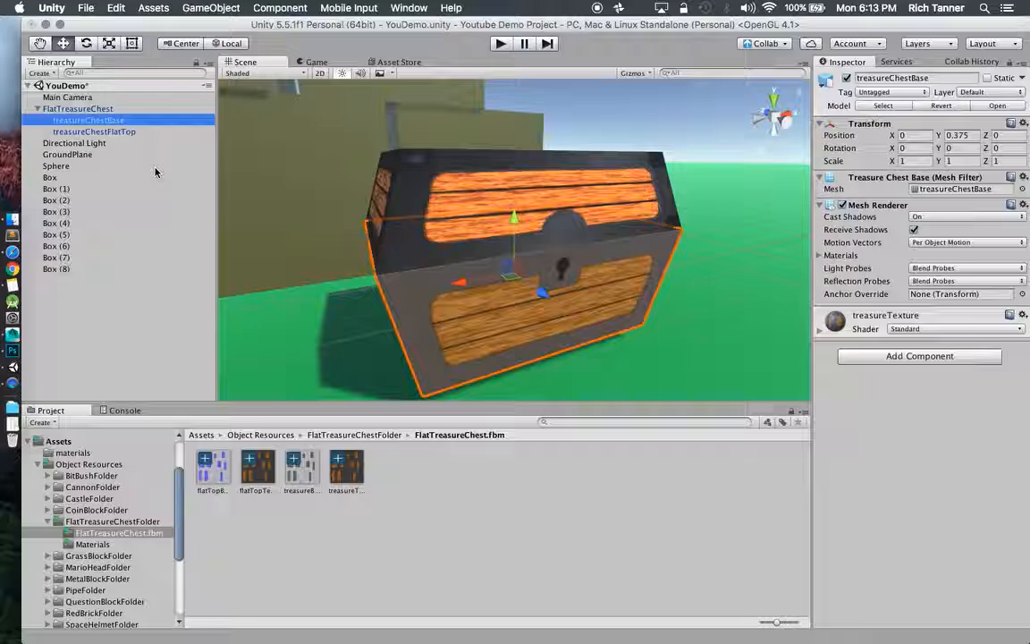
# - Assign the treasure bump texture as the Normal Map of treasureTexture and convert it to a normal map
pyautogui.click(820, 332)
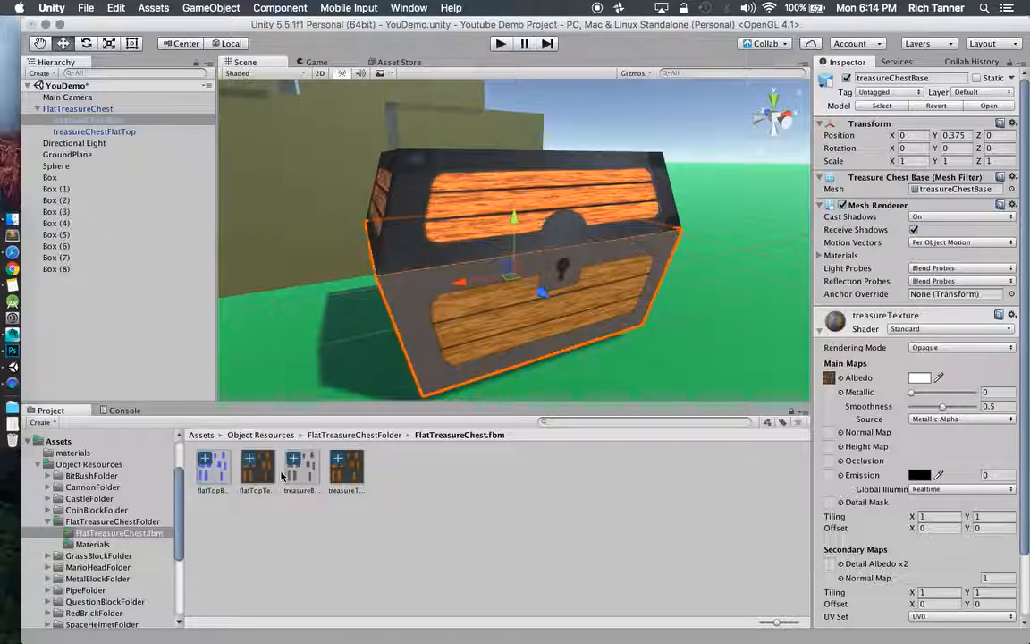
pyautogui.moveTo(296, 477); pyautogui.dragTo(827, 438)
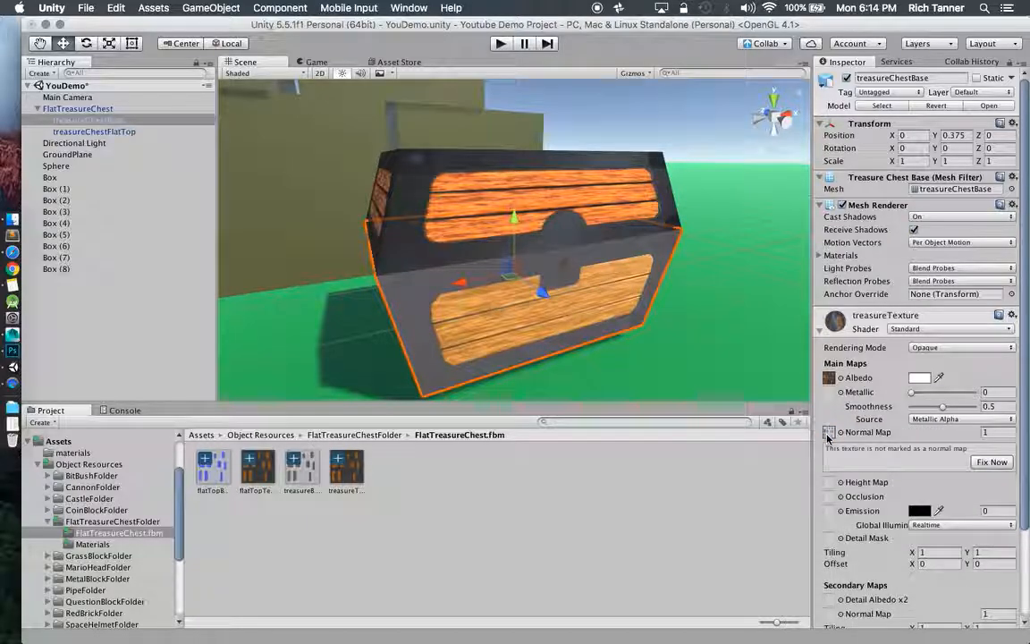
pyautogui.click(992, 462)
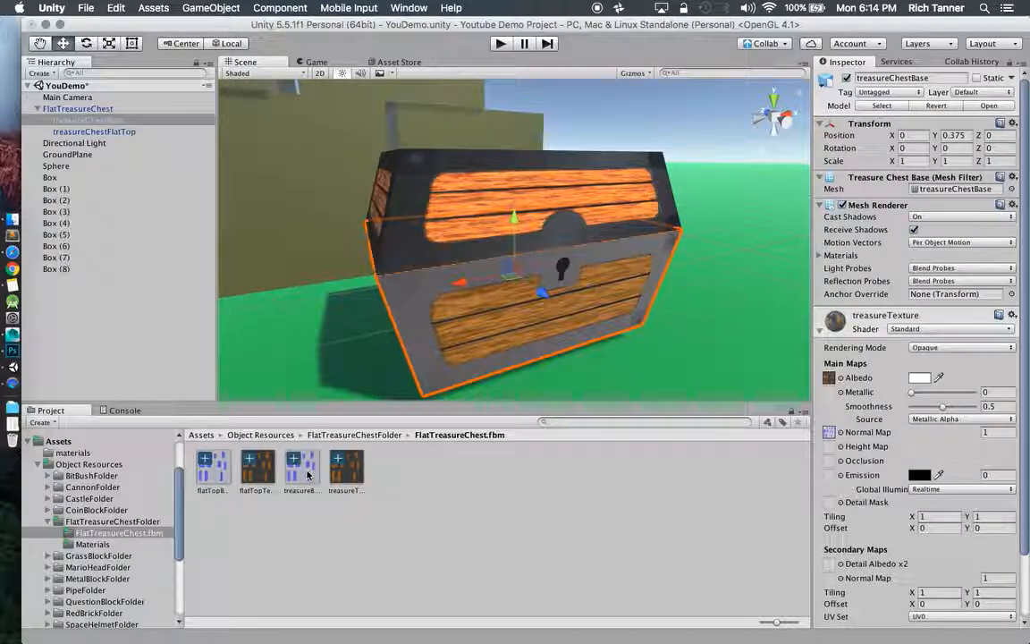
# - Assign the same treasure bump texture as the Height Map of treasureTexture and set its strength to 0.01
pyautogui.moveTo(305, 474)
pyautogui.mouseDown()
pyautogui.moveTo(809, 438)
pyautogui.moveTo(829, 456)
pyautogui.mouseUp()
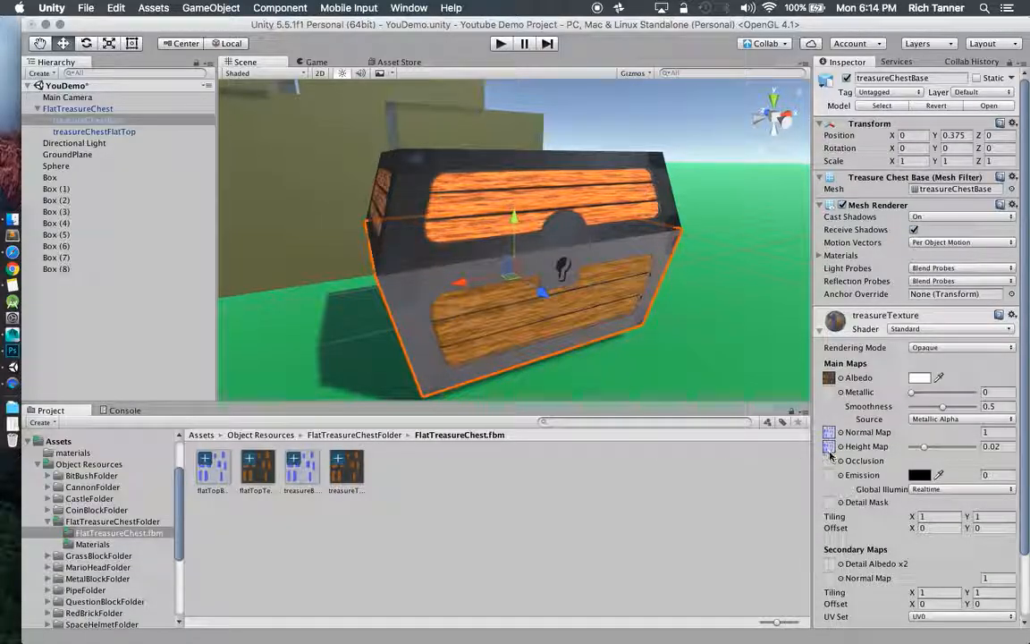
pyautogui.click(995, 446)
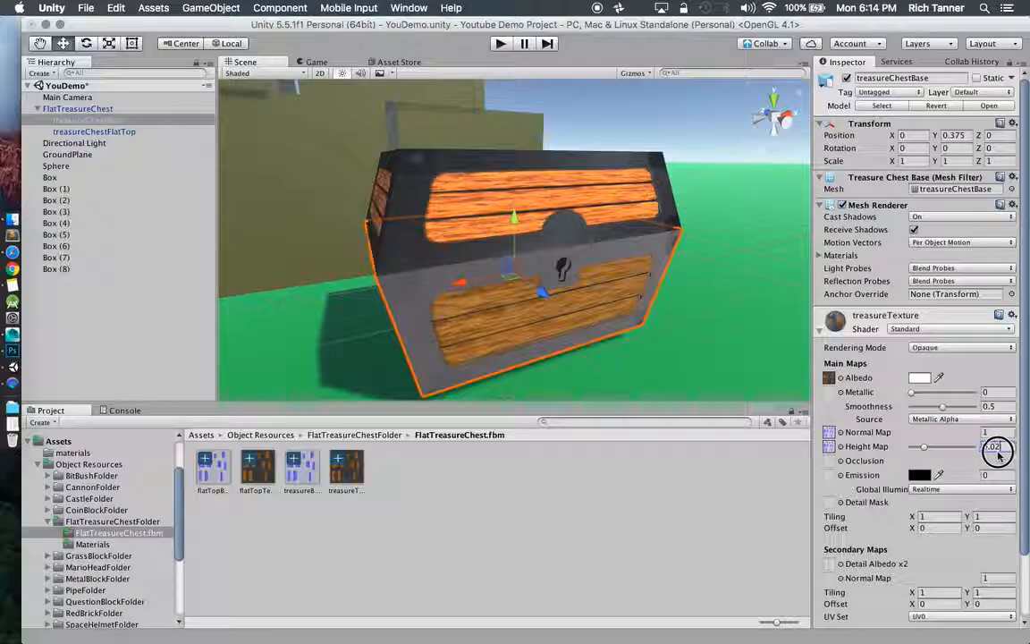
pyautogui.press('BackSpace')
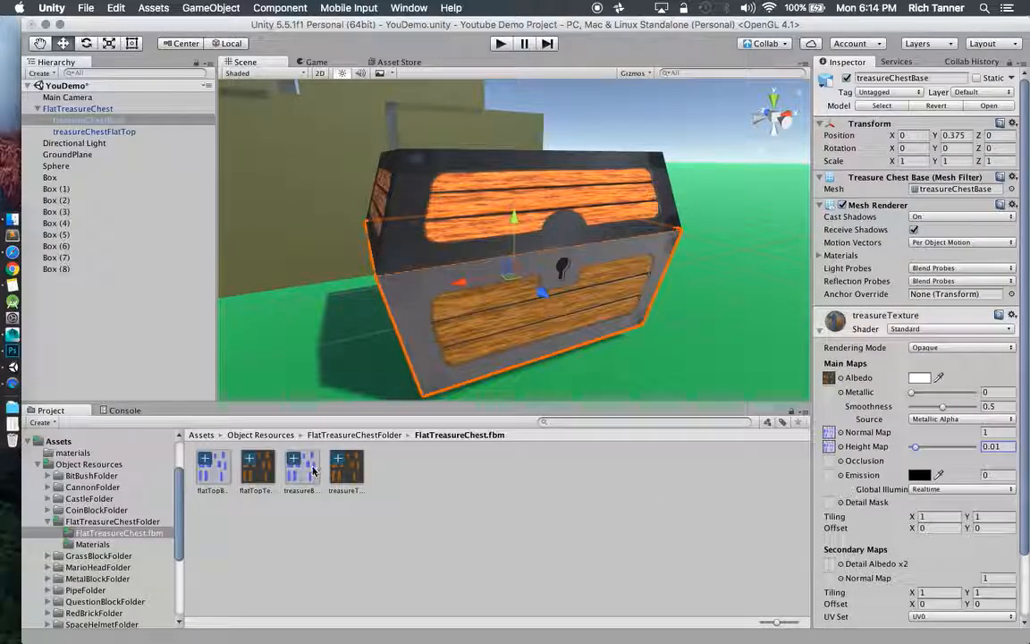
# - Fill treasureTexture's secondary maps with the treasure bump texture as Normal Map and the treasure color texture as Detail Albedo x2
pyautogui.moveTo(306, 472)
pyautogui.mouseDown()
pyautogui.moveTo(350, 492)
pyautogui.moveTo(802, 561)
pyautogui.moveTo(830, 579)
pyautogui.mouseUp()
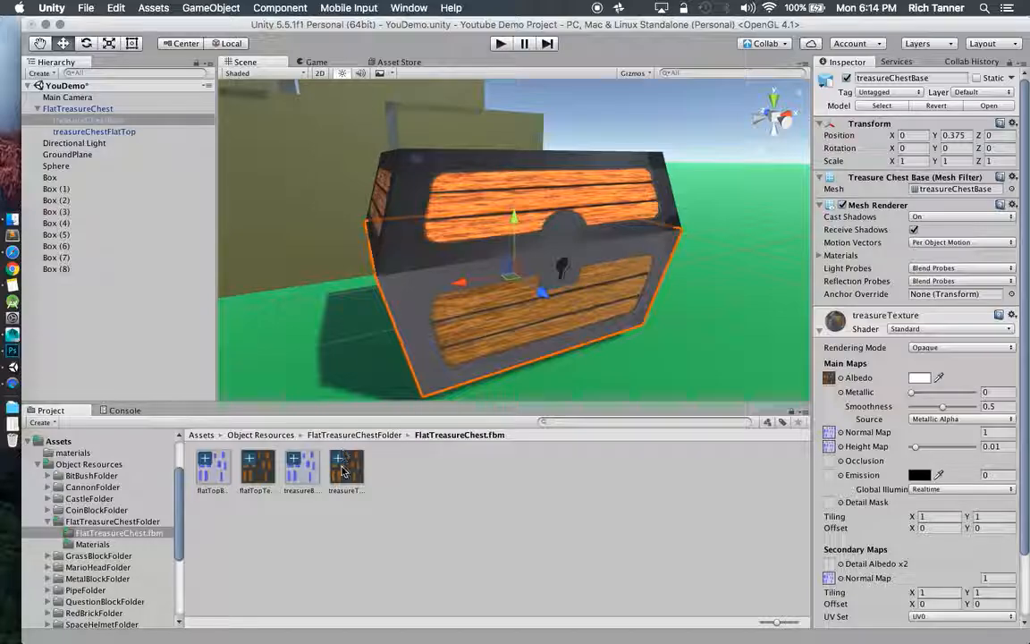
pyautogui.moveTo(343, 471); pyautogui.dragTo(828, 565)
pyautogui.keyDown('alt'); pyautogui.moveTo(674, 326); pyautogui.dragTo(593, 276); pyautogui.keyUp('alt')
# - Check the lid's flatTopTexture settings and set the Smoothness of the base's treasureTexture to 0.25 to match
pyautogui.click(495, 231)
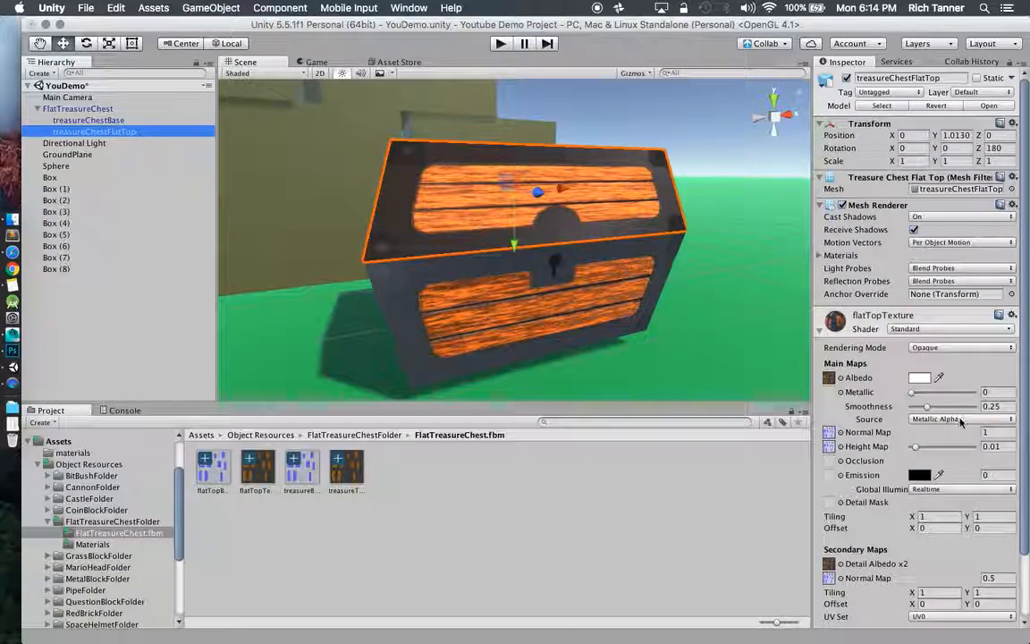
pyautogui.moveTo(1019, 427); pyautogui.dragTo(1022, 454)
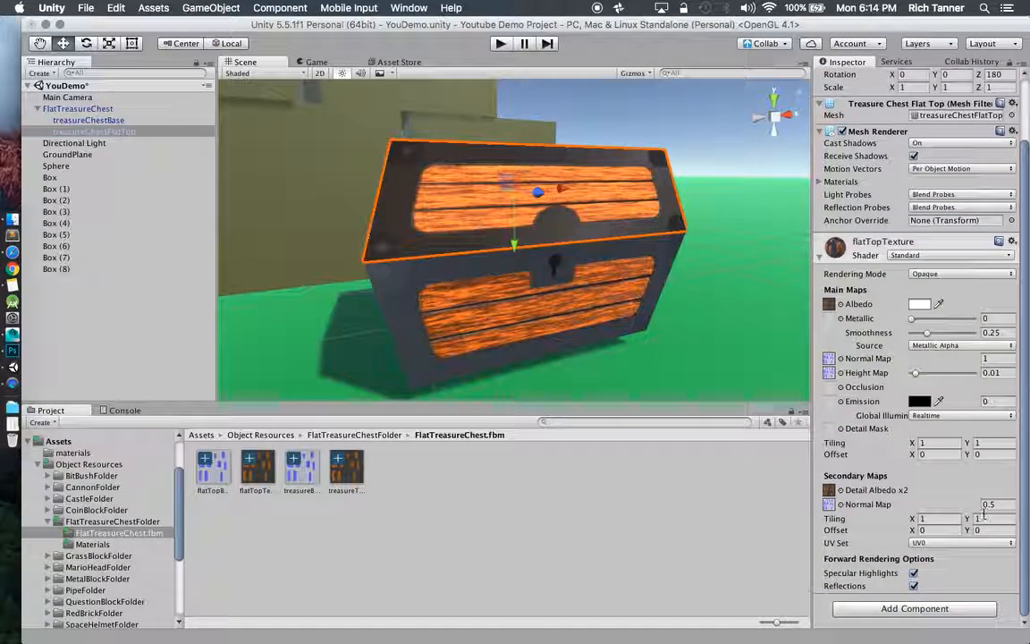
pyautogui.click(519, 317)
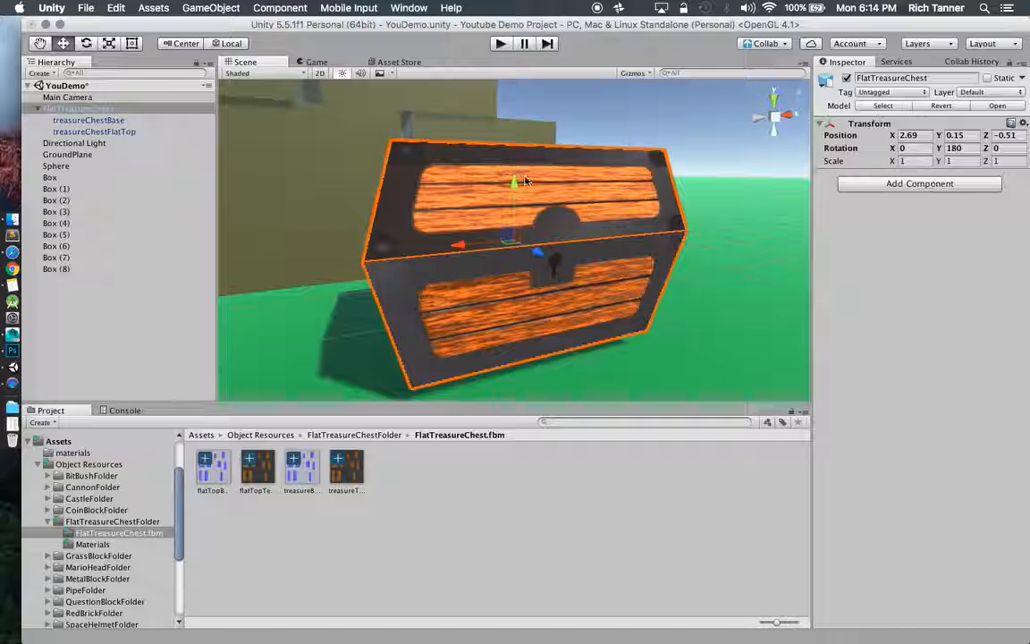
pyautogui.click(135, 132)
pyautogui.click(126, 121)
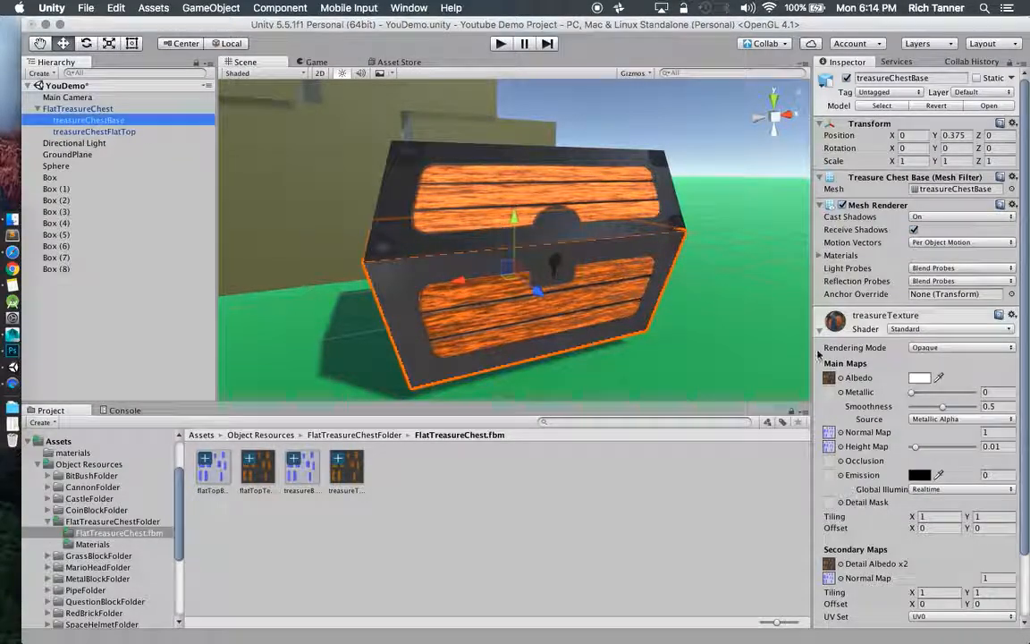
pyautogui.click(991, 406)
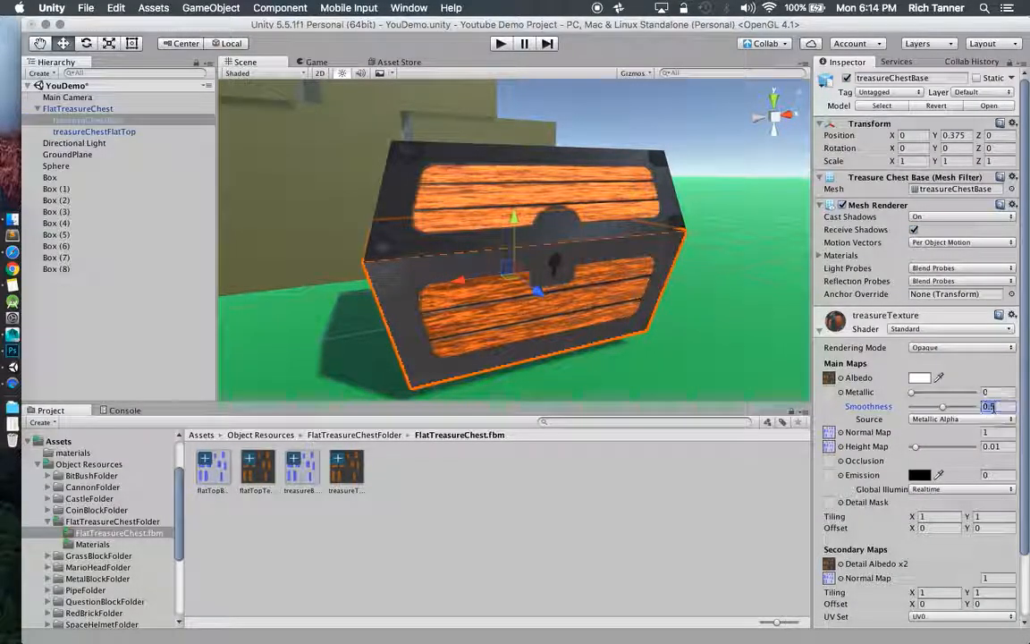
pyautogui.write('0.2')
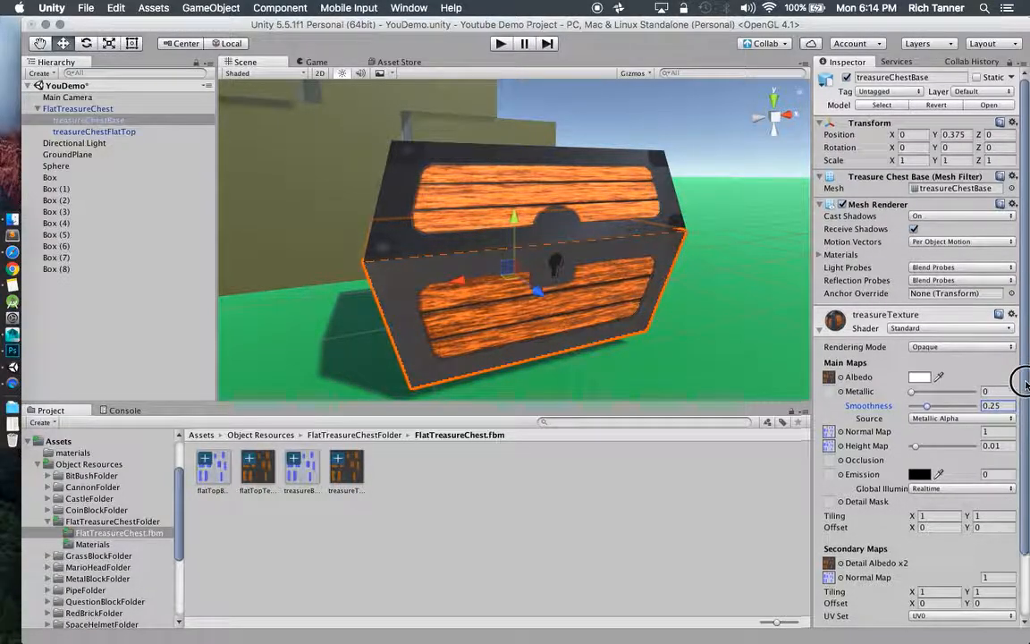
# - Set the secondary Normal Map strength of treasureTexture to 0.5 and view the whole chest
pyautogui.scroll(-3, 1018, 443)
pyautogui.click(992, 506)
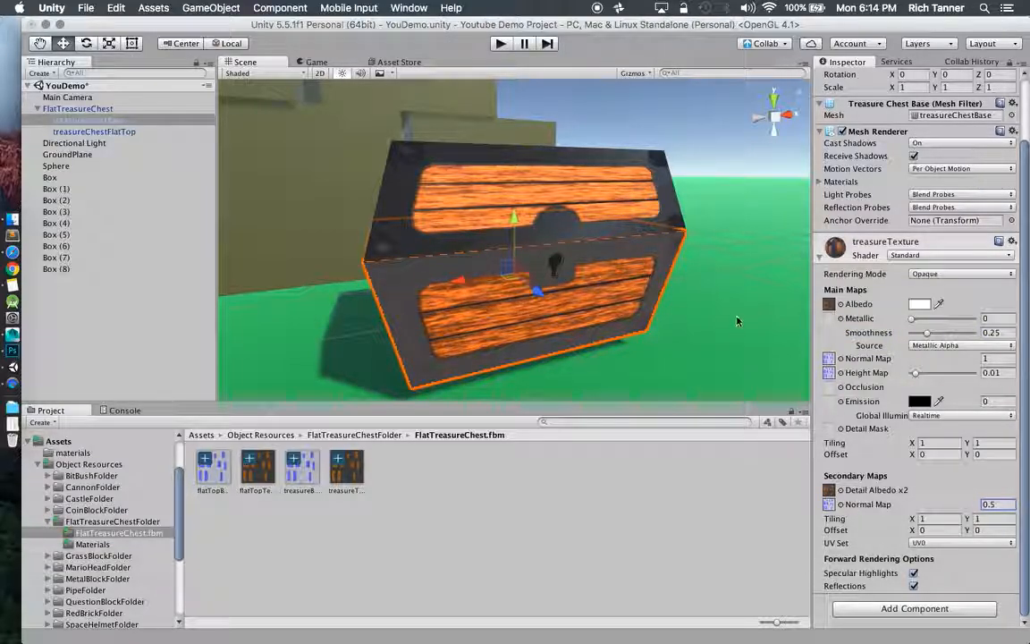
pyautogui.click(663, 184)
pyautogui.keyDown('alt'); pyautogui.moveTo(663, 184); pyautogui.dragTo(577, 140); pyautogui.keyUp('alt')
pyautogui.scroll(3, 337, 159)
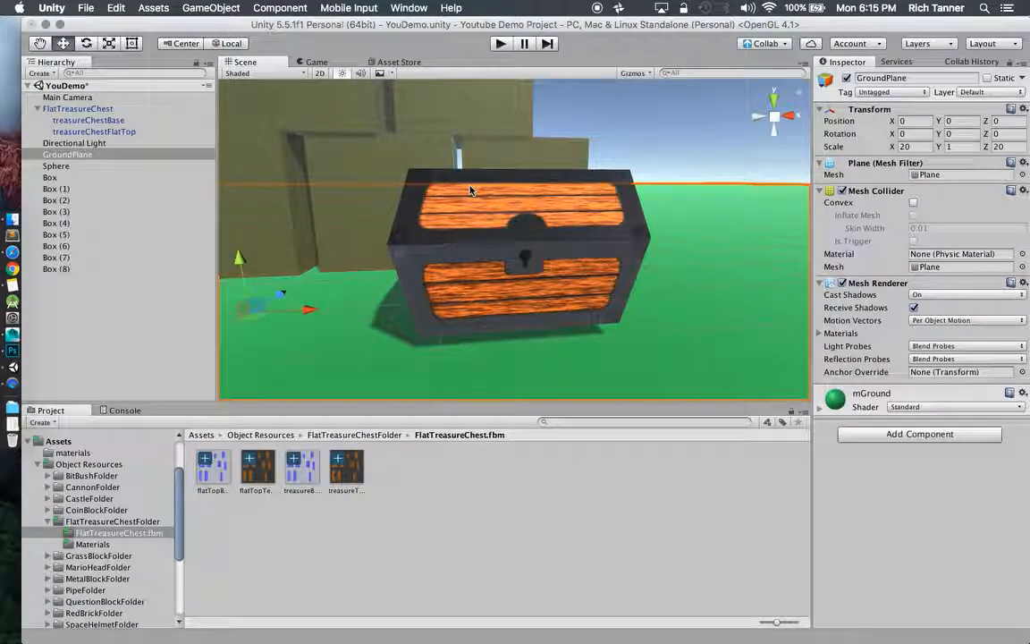
# - Place a second FlatTreasureChest model from FlatTreasureChestFolder in the scene and compare it with the first chest
pyautogui.click(120, 521)
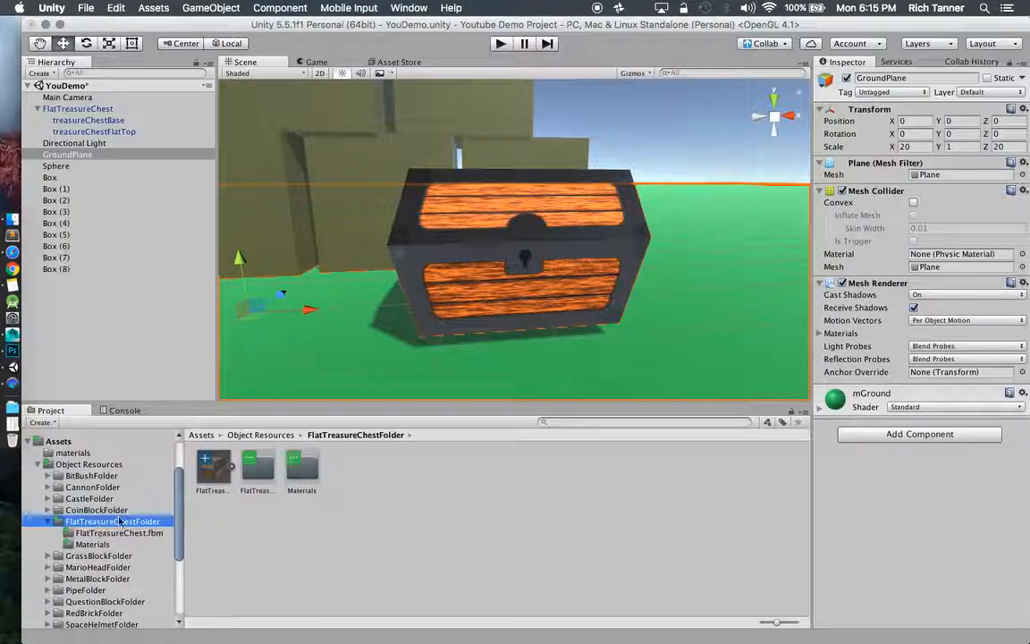
pyautogui.moveTo(213, 467); pyautogui.dragTo(574, 237)
pyautogui.scroll(-3, 334, 349)
pyautogui.scroll(2, 361, 309)
pyautogui.scroll(2, 360, 308)
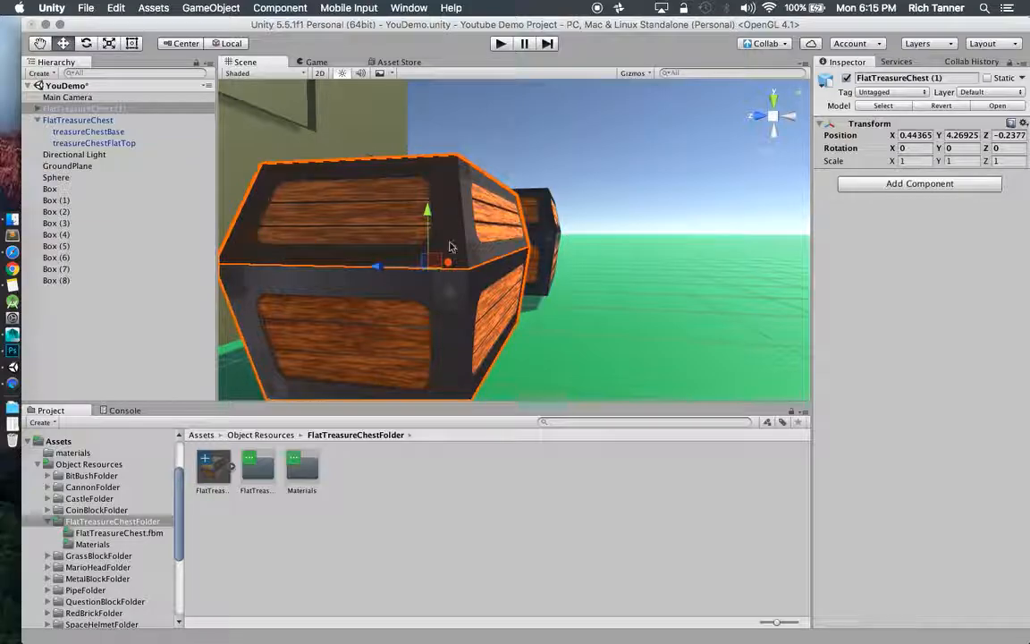
pyautogui.scroll(2, 438, 252)
pyautogui.scroll(-3, 426, 257)
pyautogui.keyDown('alt'); pyautogui.moveTo(456, 238); pyautogui.dragTo(233, 246); pyautogui.keyUp('alt')
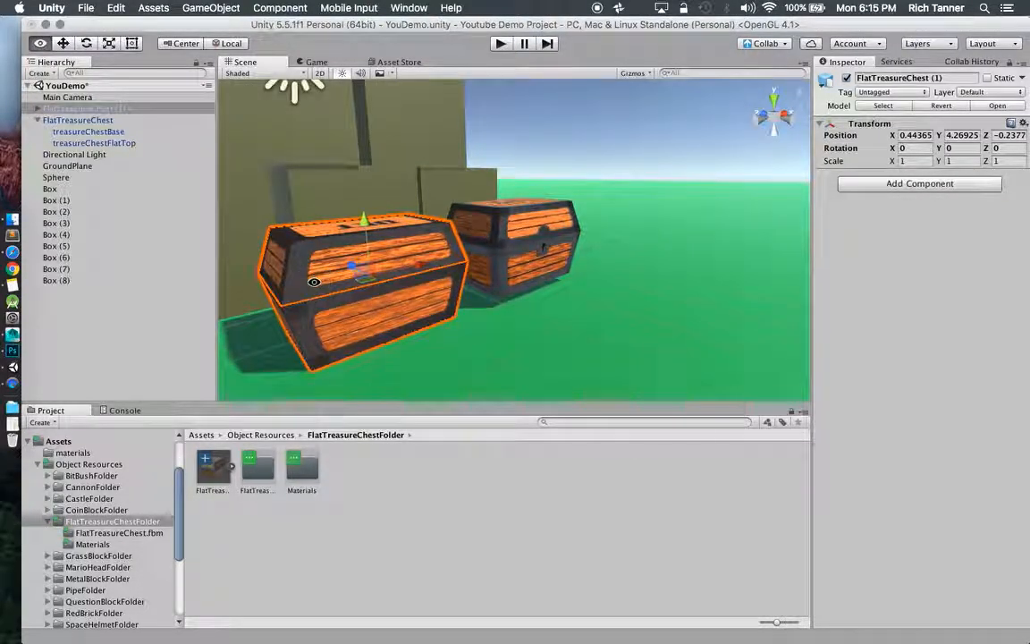
# - Delete the duplicate FlatTreasureChest (1) and select the original chest for a closer view
pyautogui.rightClick(91, 110)
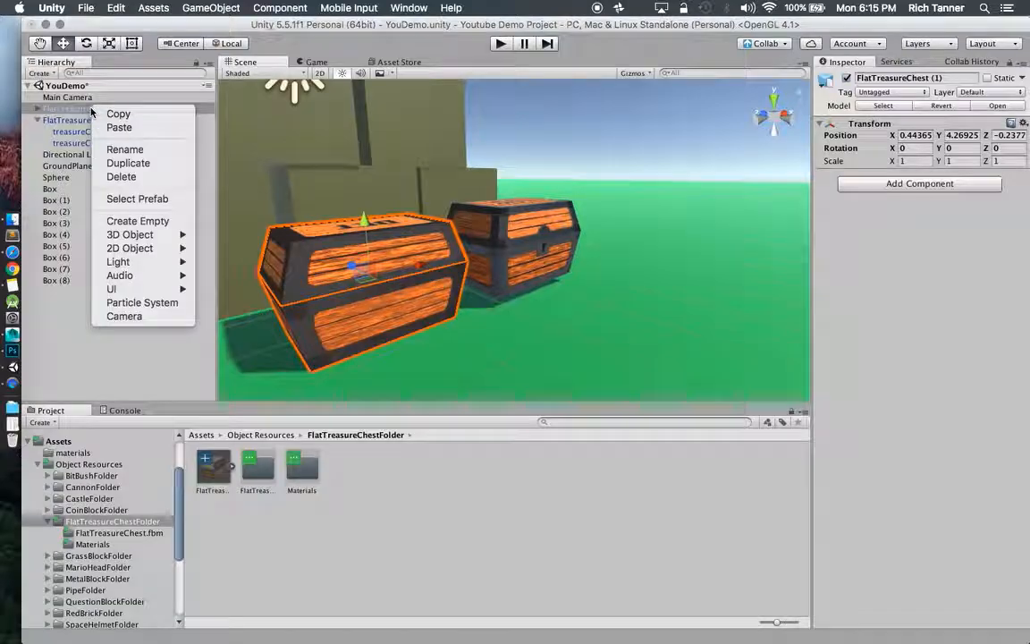
pyautogui.click(125, 179)
pyautogui.click(453, 264)
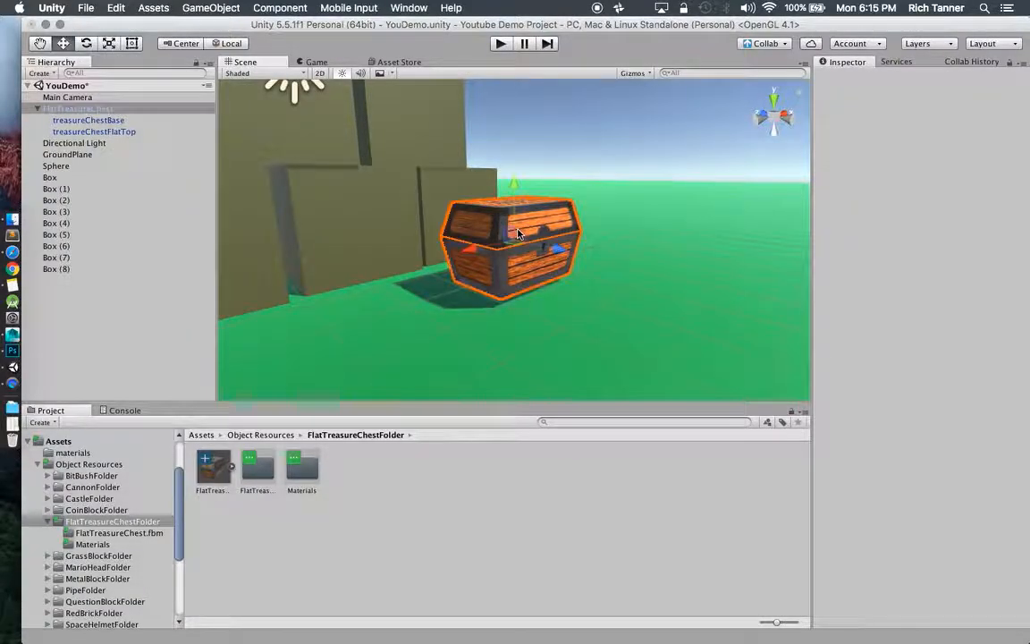
pyautogui.keyDown('alt'); pyautogui.moveTo(697, 173); pyautogui.dragTo(692, 212); pyautogui.keyUp('alt')
pyautogui.scroll(5, 574, 242)
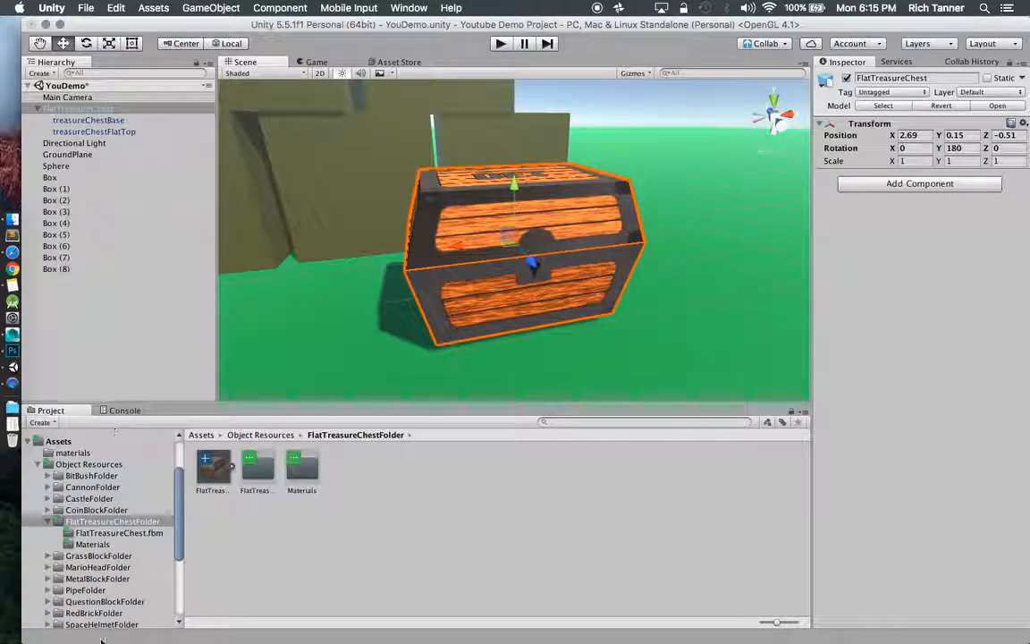
# - Place the TreasureChest prefab from the Prefabs folder beside FlatTreasureChest and compare the two chests from several angles
pyautogui.click(112, 521)
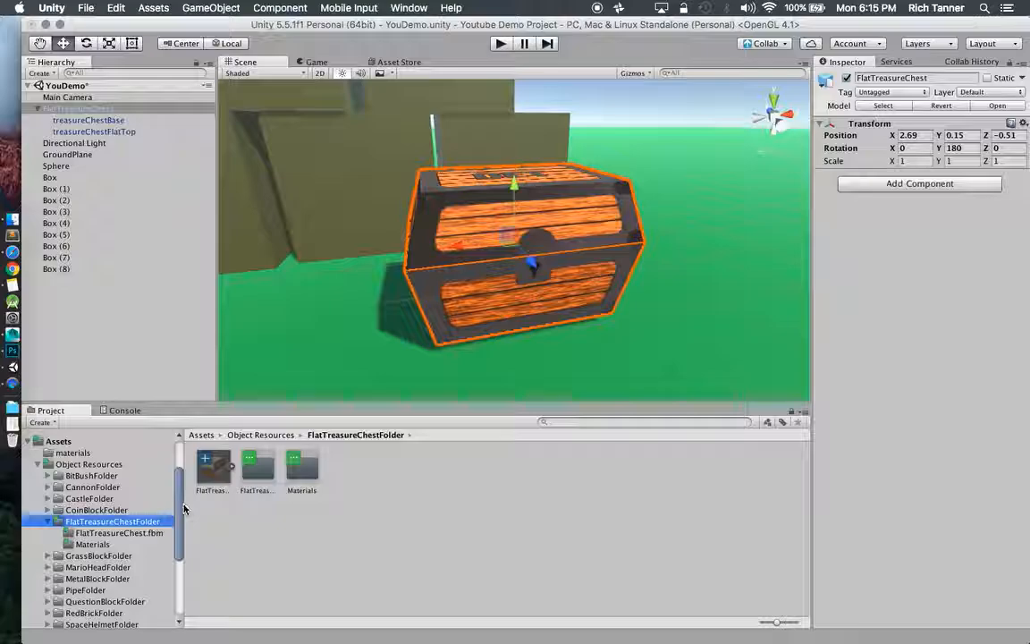
pyautogui.moveTo(179, 499); pyautogui.dragTo(180, 576)
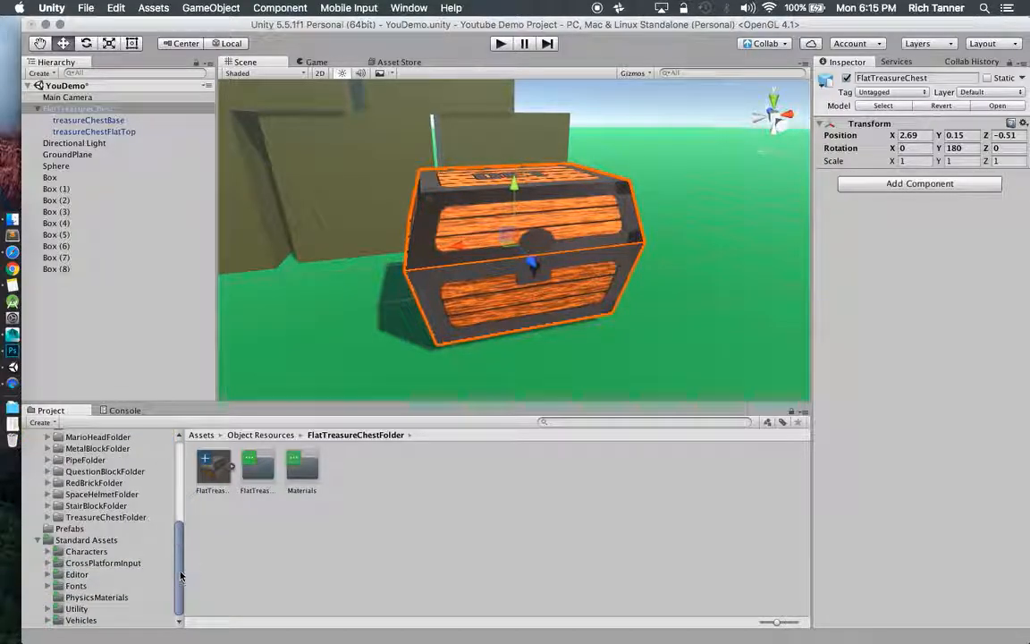
pyautogui.click(88, 532)
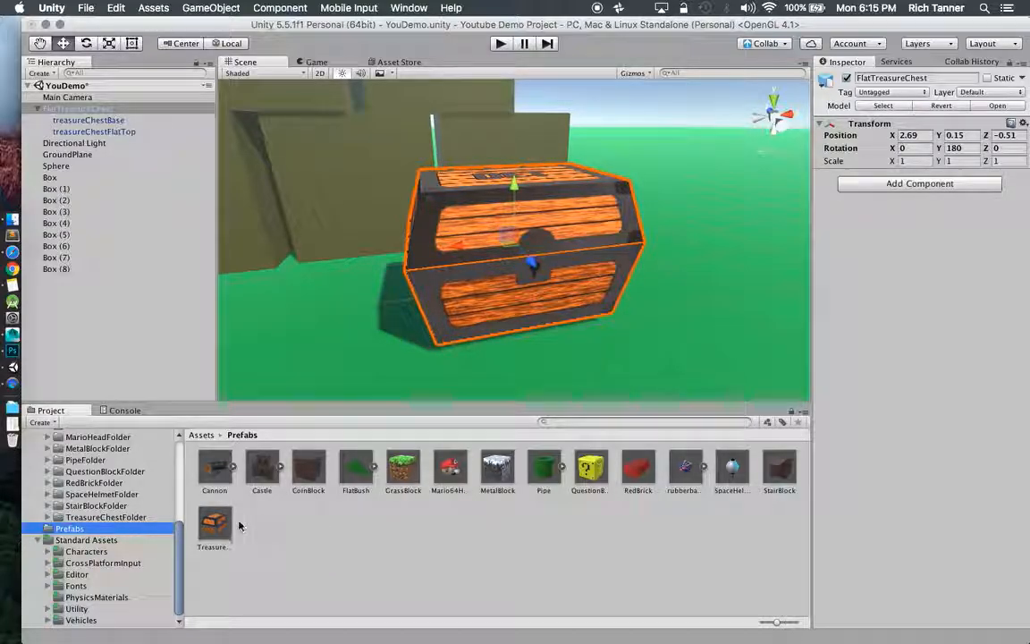
pyautogui.moveTo(214, 535); pyautogui.dragTo(303, 325)
pyautogui.scroll(5, 351, 286)
pyautogui.scroll(-7, 352, 285)
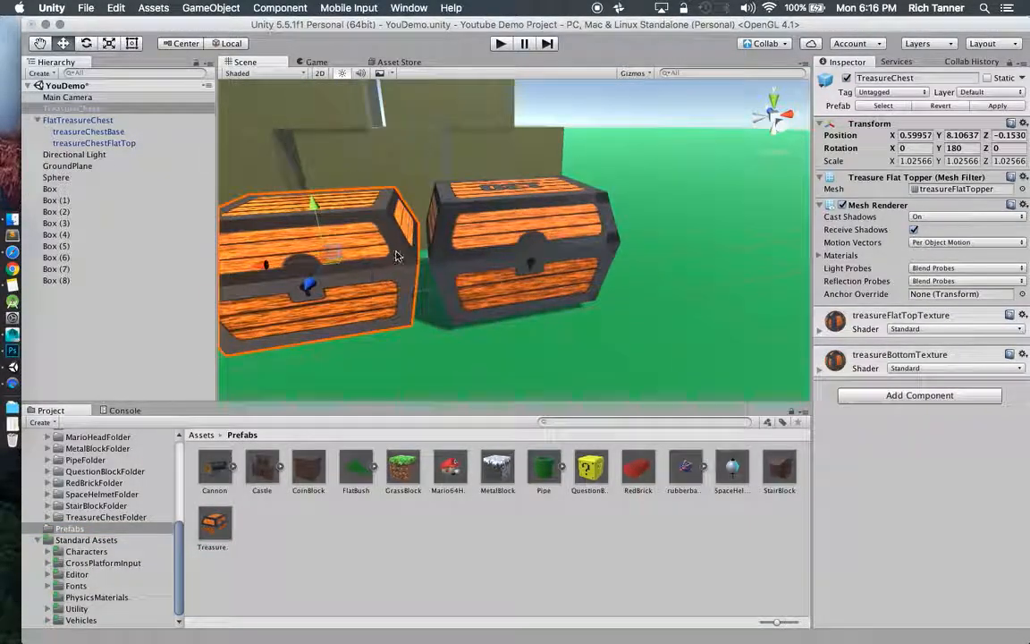
pyautogui.keyDown('alt'); pyautogui.moveTo(397, 258); pyautogui.dragTo(393, 224); pyautogui.keyUp('alt')
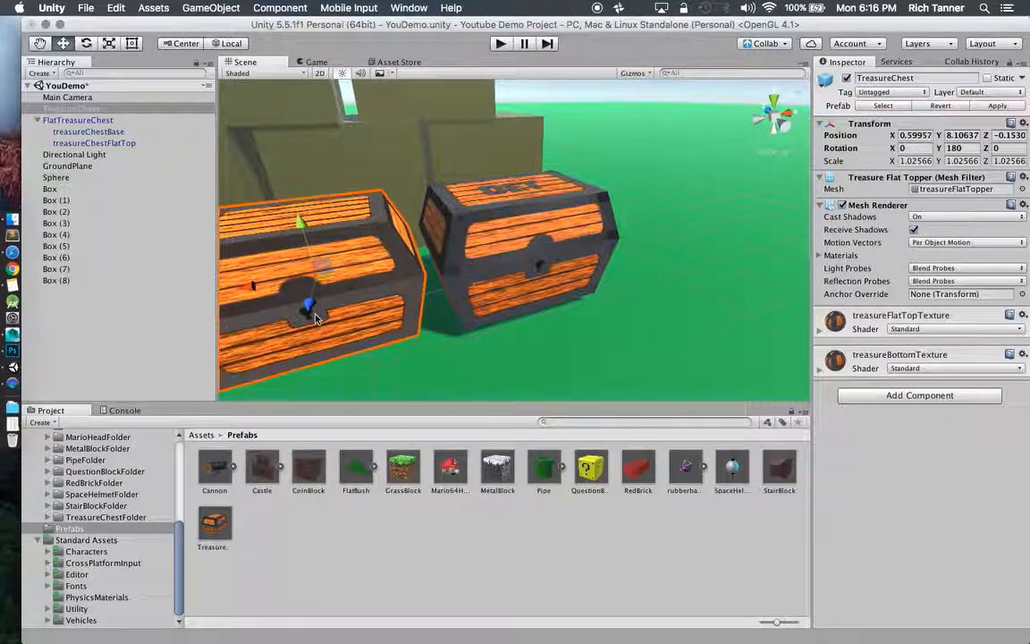
pyautogui.click(483, 223)
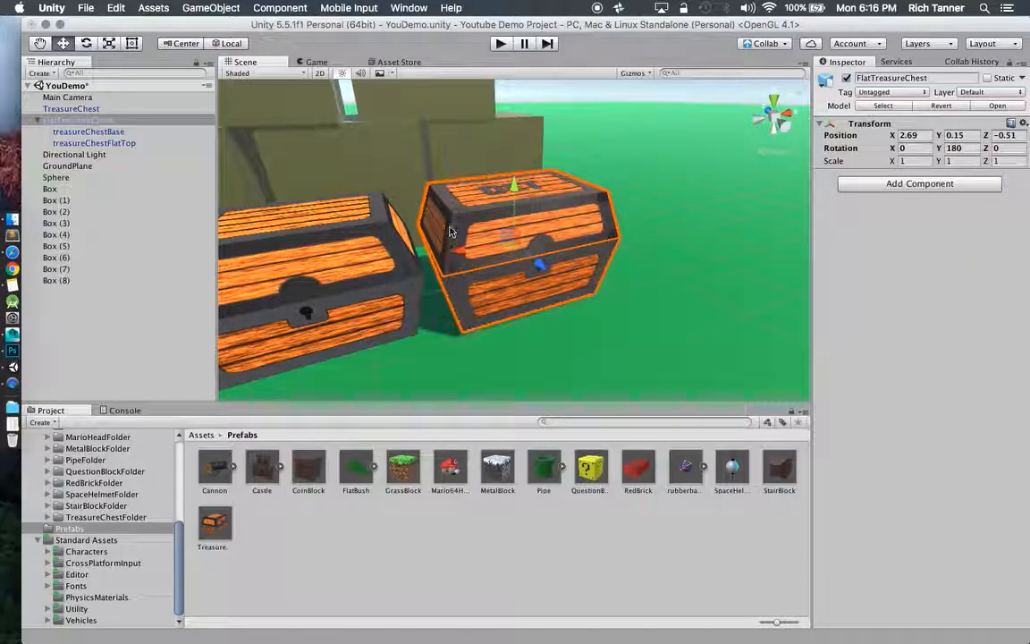
pyautogui.keyDown('alt'); pyautogui.moveTo(481, 220); pyautogui.dragTo(497, 165); pyautogui.keyUp('alt')
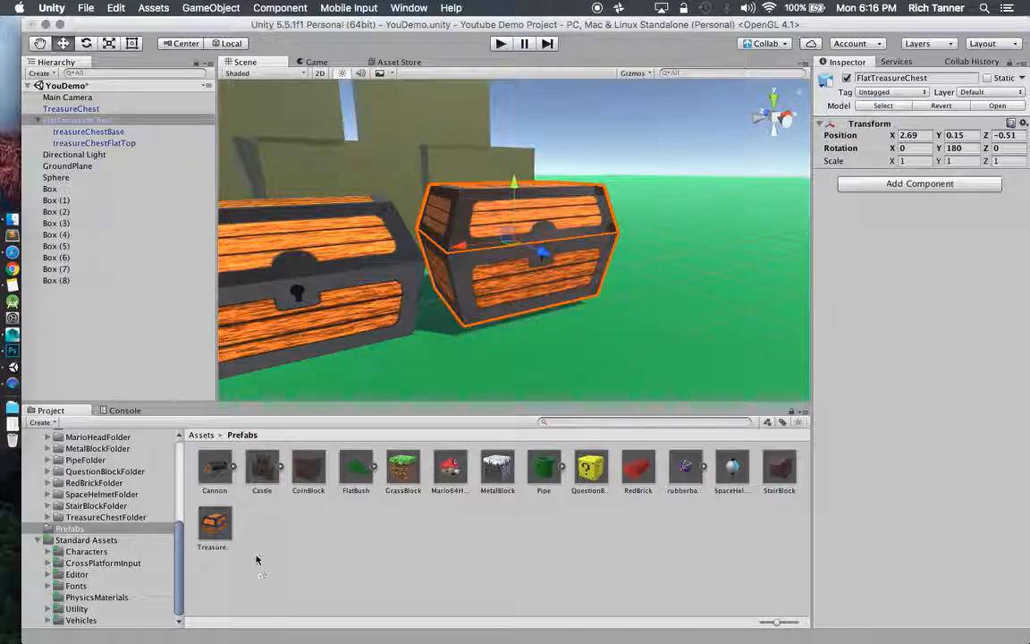
# - Create a new empty prefab named DETTreasureChest in the Prefabs folder
pyautogui.rightClick(263, 514)
pyautogui.moveTo(304, 387)
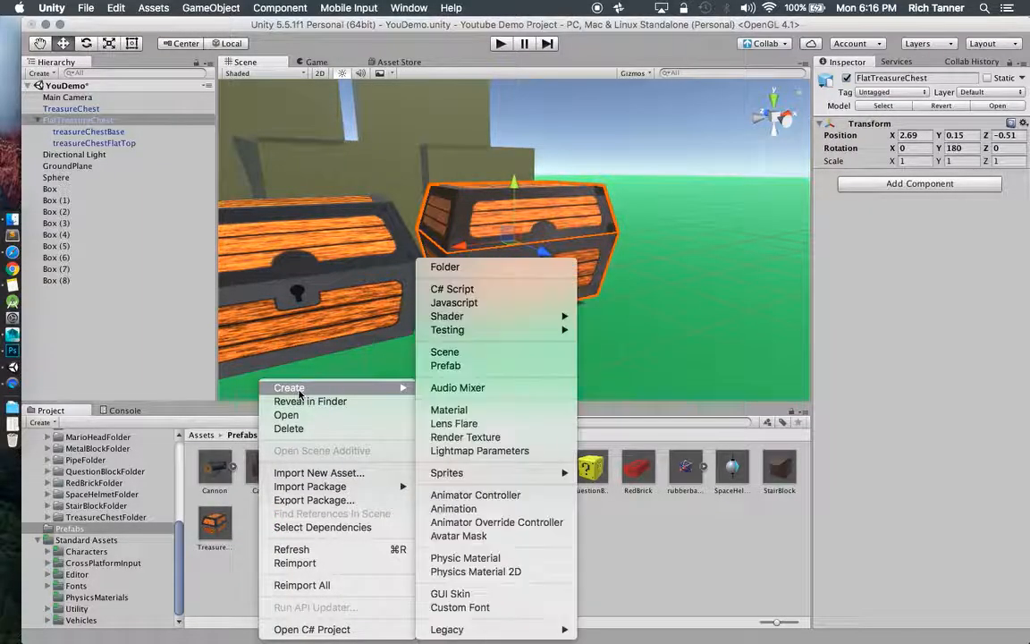
pyautogui.click(467, 365)
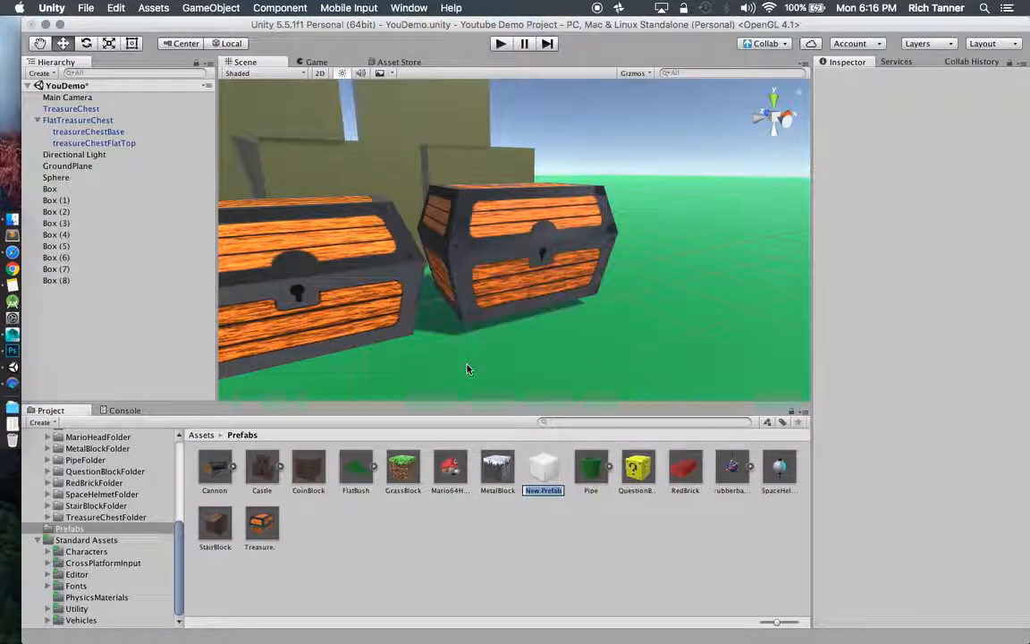
pyautogui.write('DEET')
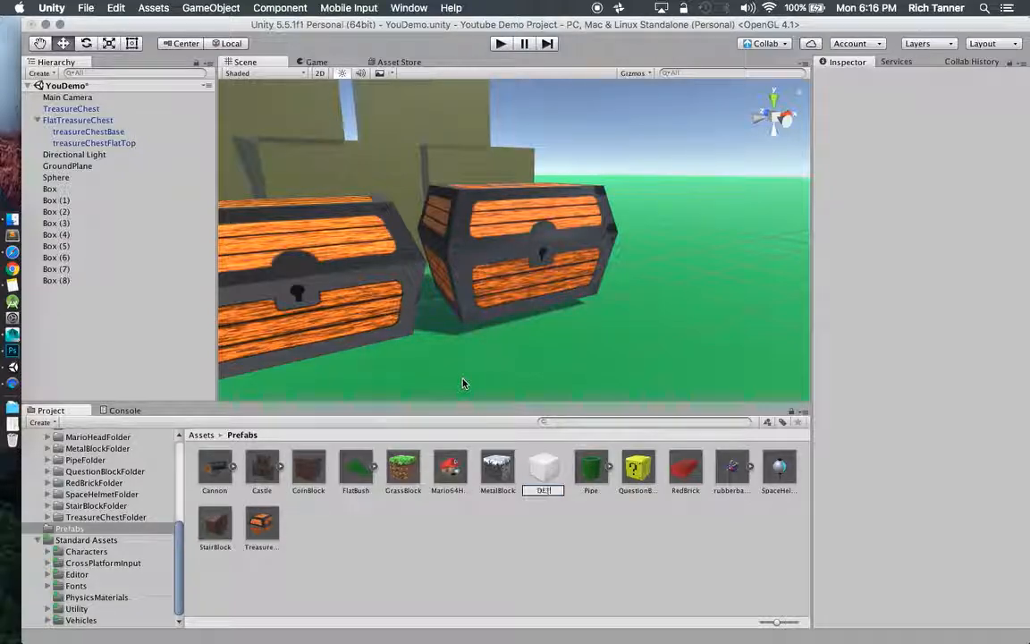
pyautogui.write('reasureChest')
pyautogui.press('Return')
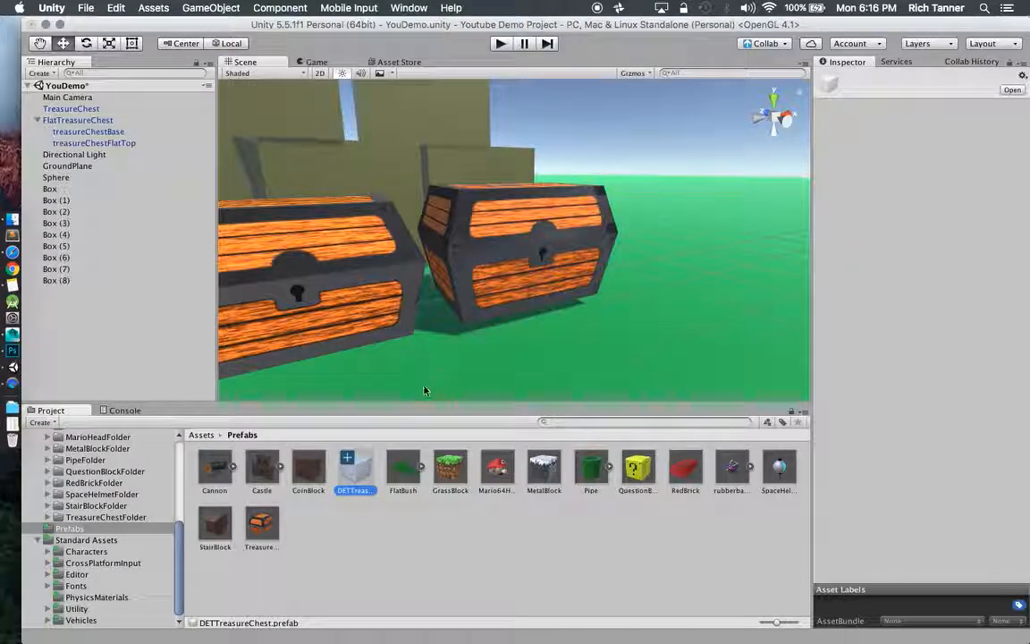
# - Store the scene's FlatTreasureChest object in the DETTreasureChest prefab
pyautogui.click(92, 120)
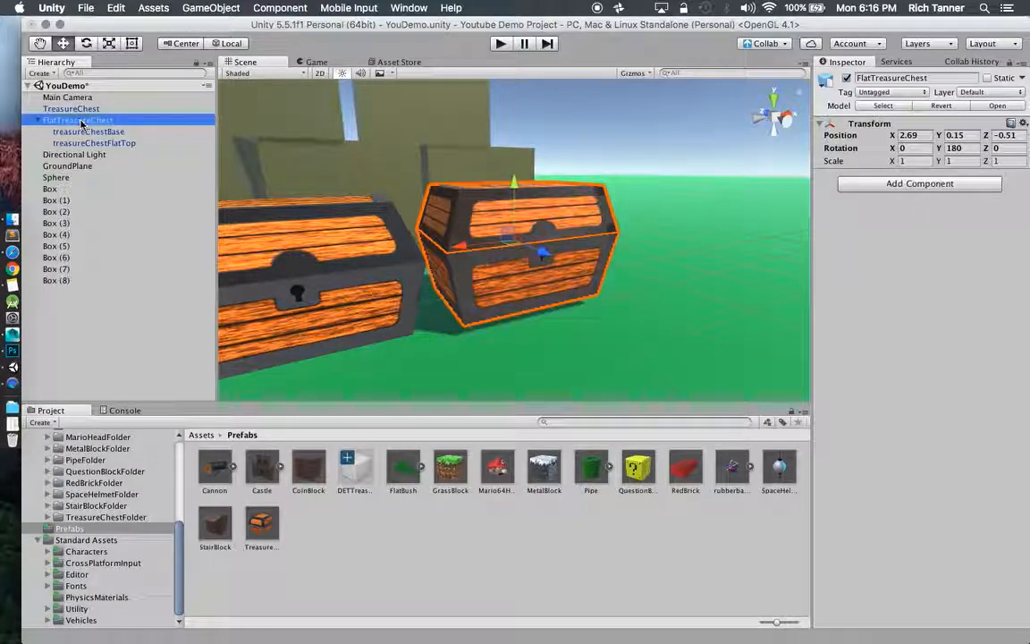
pyautogui.keyDown('alt'); pyautogui.moveTo(306, 145); pyautogui.dragTo(293, 174); pyautogui.keyUp('alt')
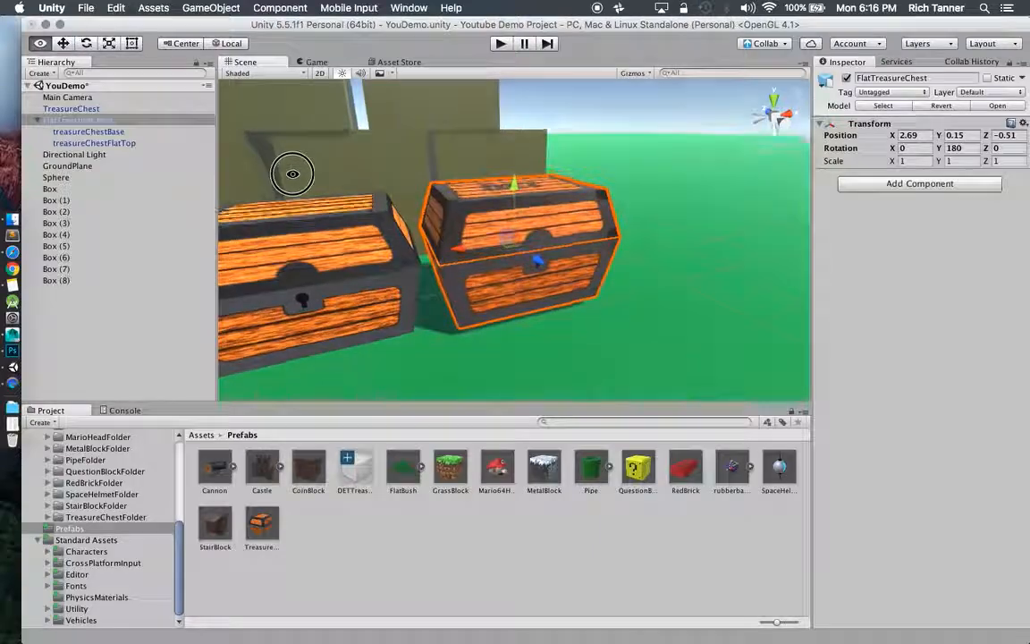
pyautogui.moveTo(117, 120); pyautogui.dragTo(356, 473)
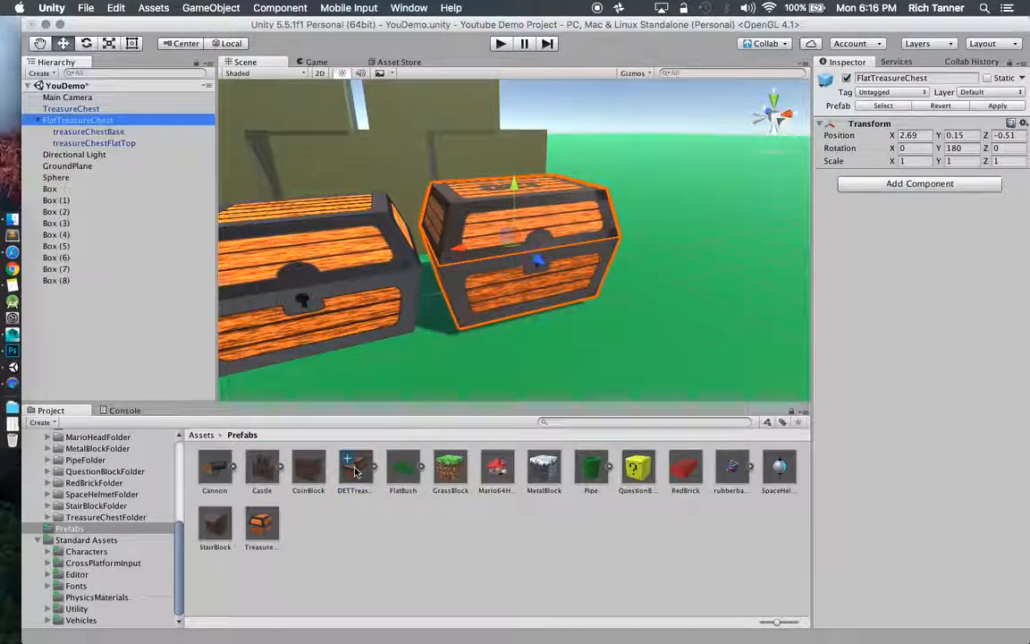
pyautogui.click(356, 536)
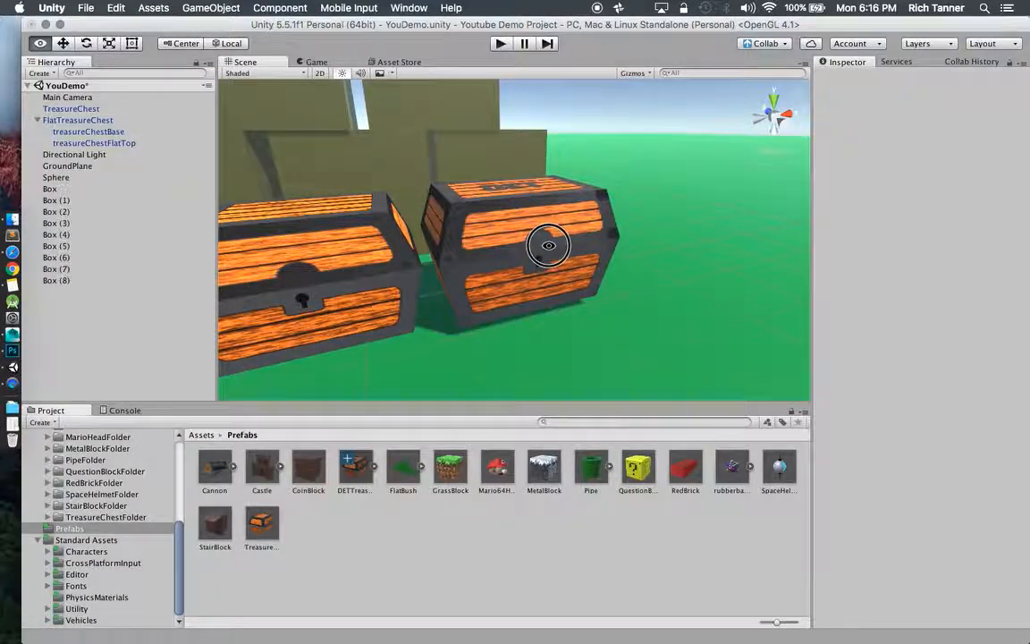
# - Place three DETTreasureChest prefab instances in the scene, one beside the existing chests and two in front of them
pyautogui.keyDown('alt'); pyautogui.moveTo(548, 244); pyautogui.dragTo(491, 288); pyautogui.keyUp('alt')
pyautogui.scroll(-6, 492, 291)
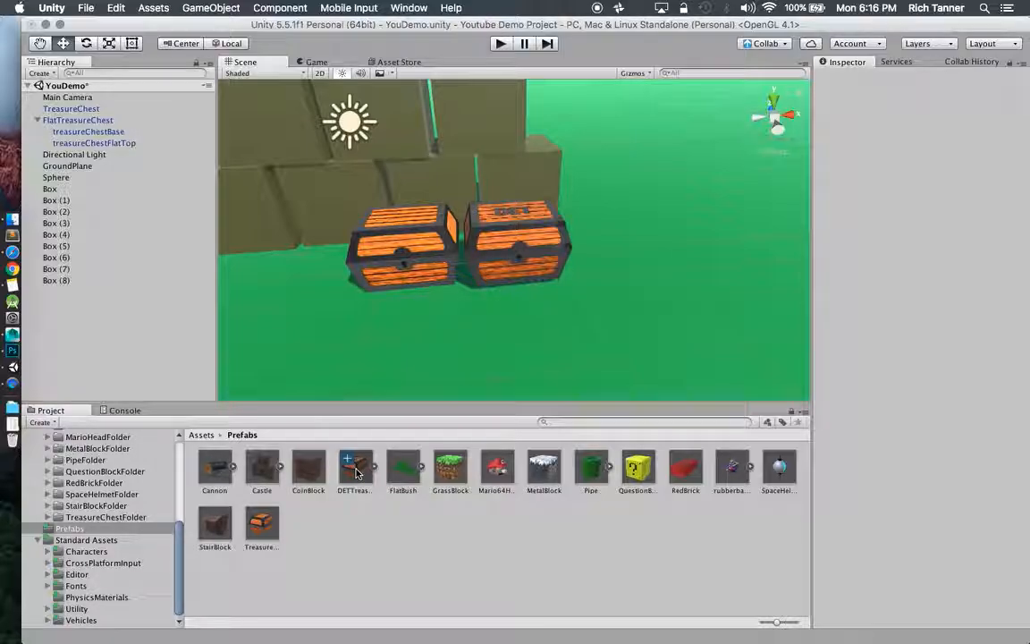
pyautogui.moveTo(355, 479); pyautogui.dragTo(609, 271)
pyautogui.moveTo(355, 467); pyautogui.dragTo(520, 351)
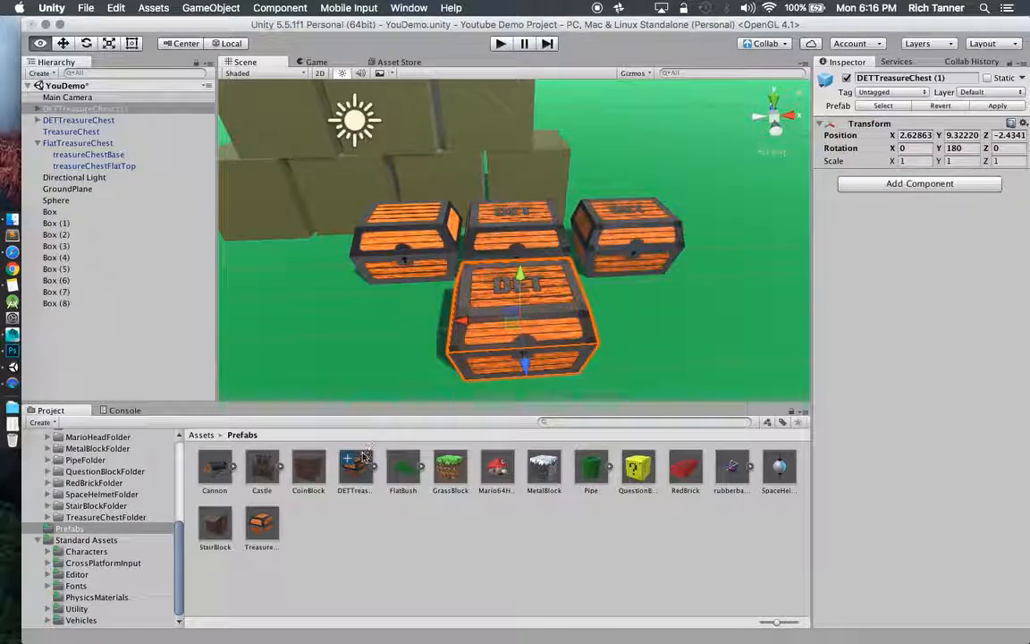
pyautogui.moveTo(356, 467); pyautogui.dragTo(666, 333)
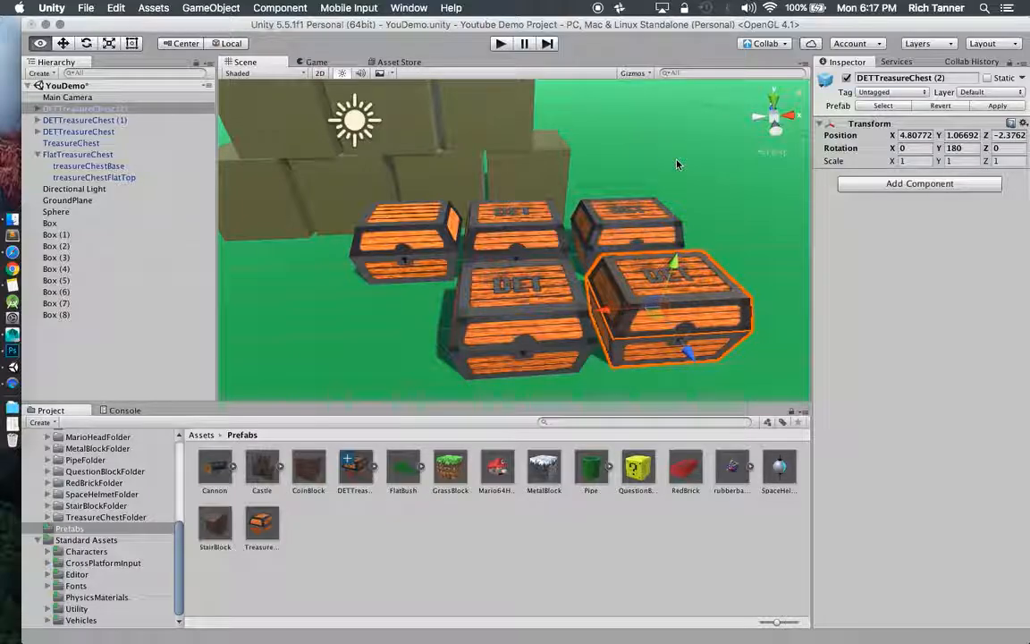